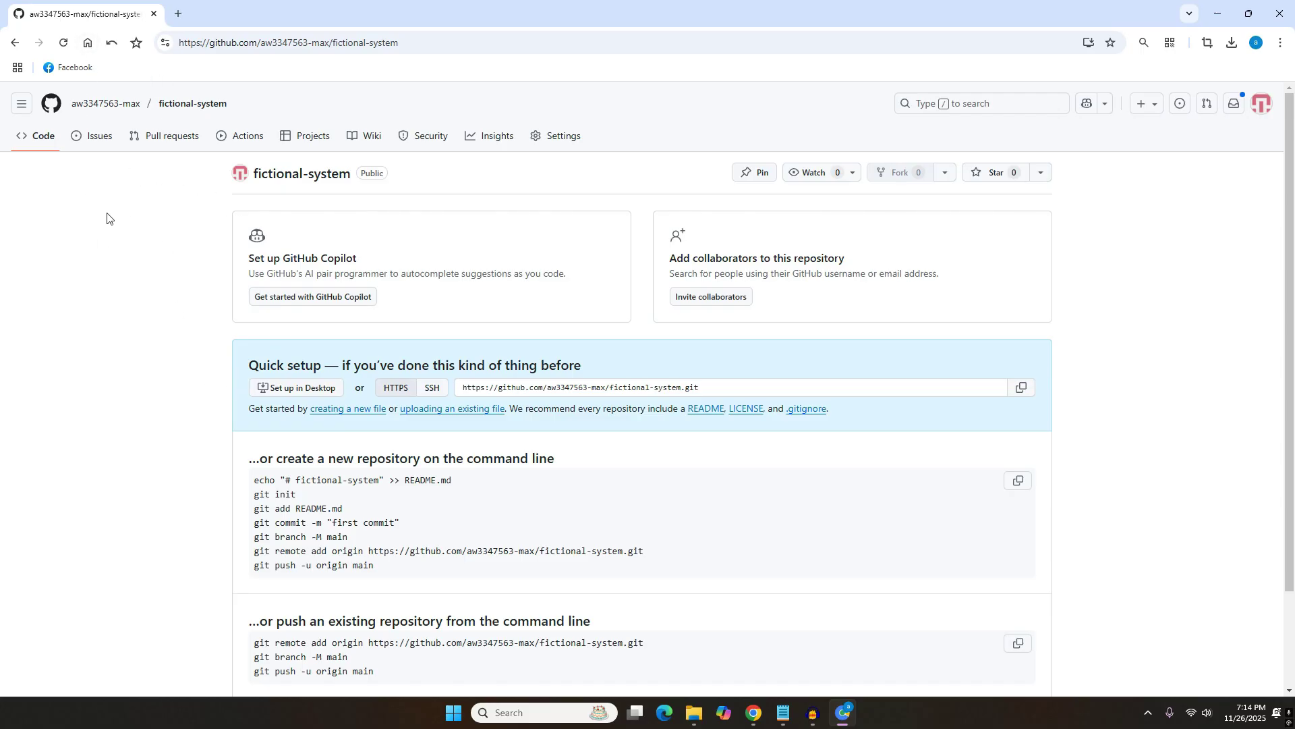
# Open the form for a new repository Actions secret in the fictional-system repository's settings
pyautogui.click(580, 139)
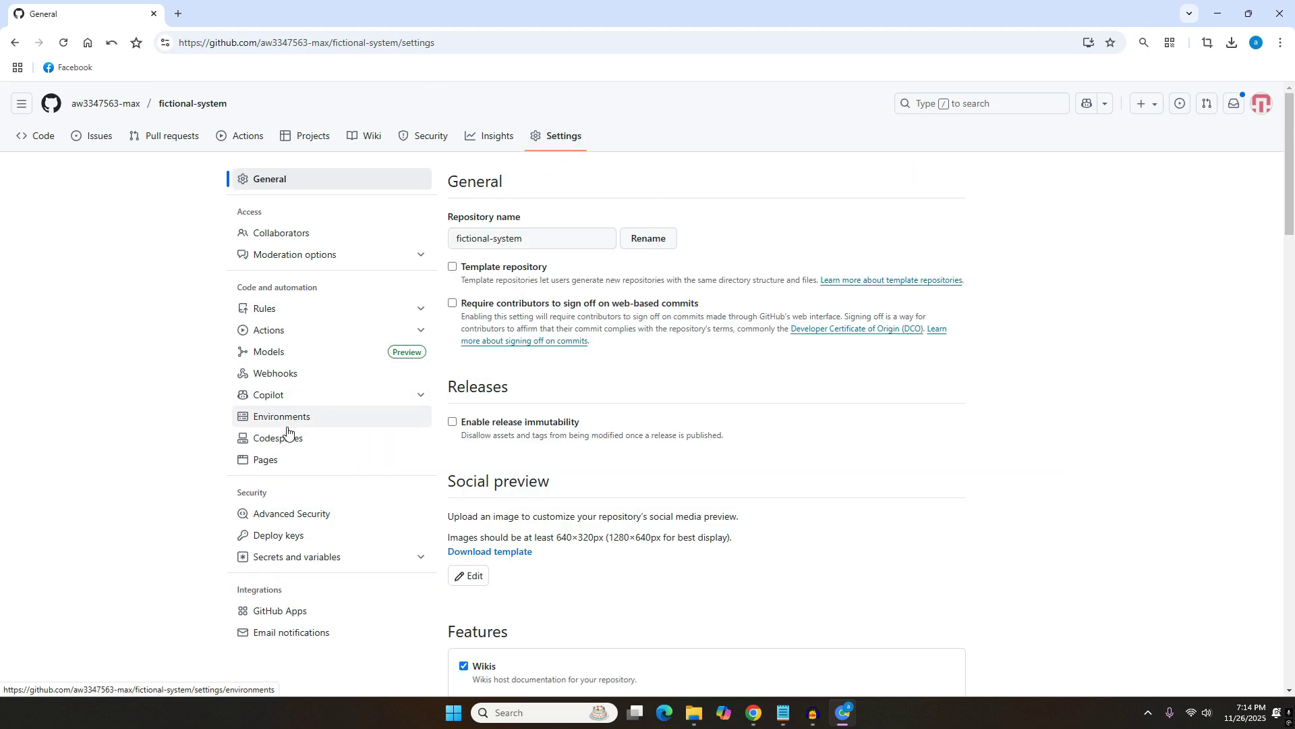
pyautogui.click(337, 565)
pyautogui.click(353, 578)
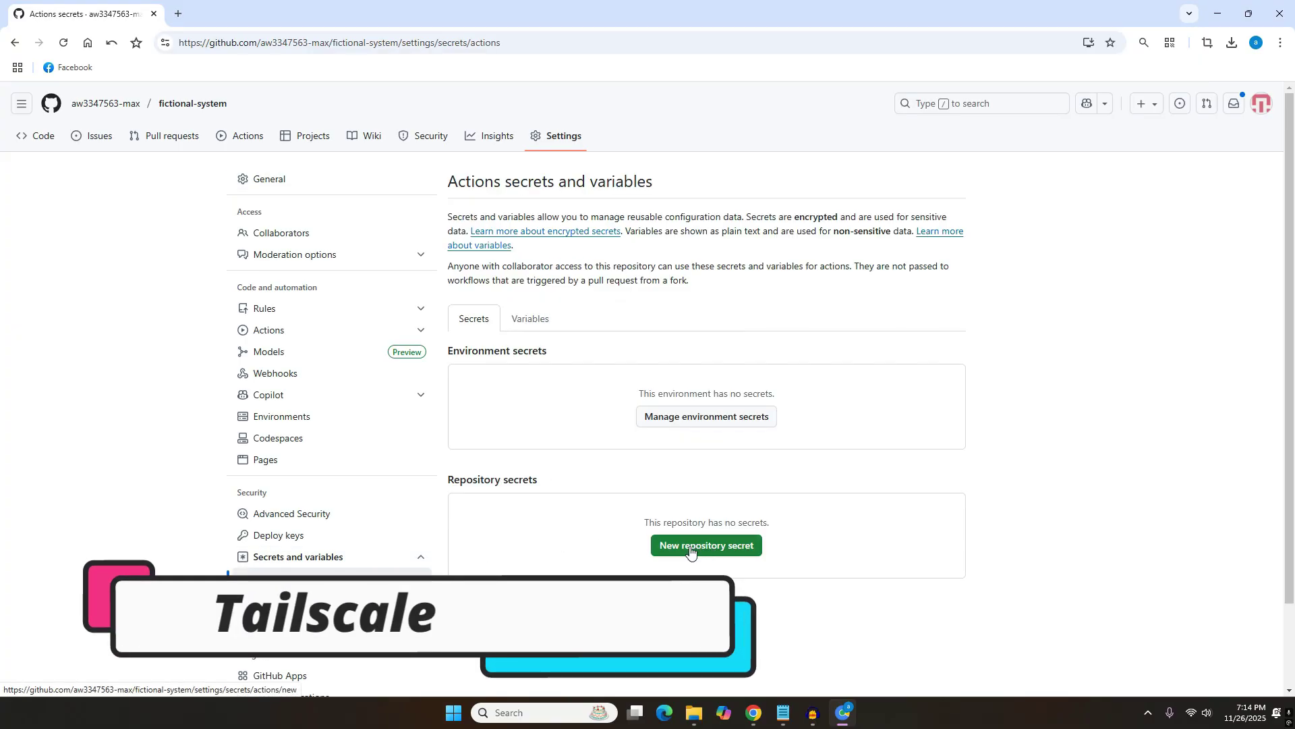
pyautogui.click(712, 551)
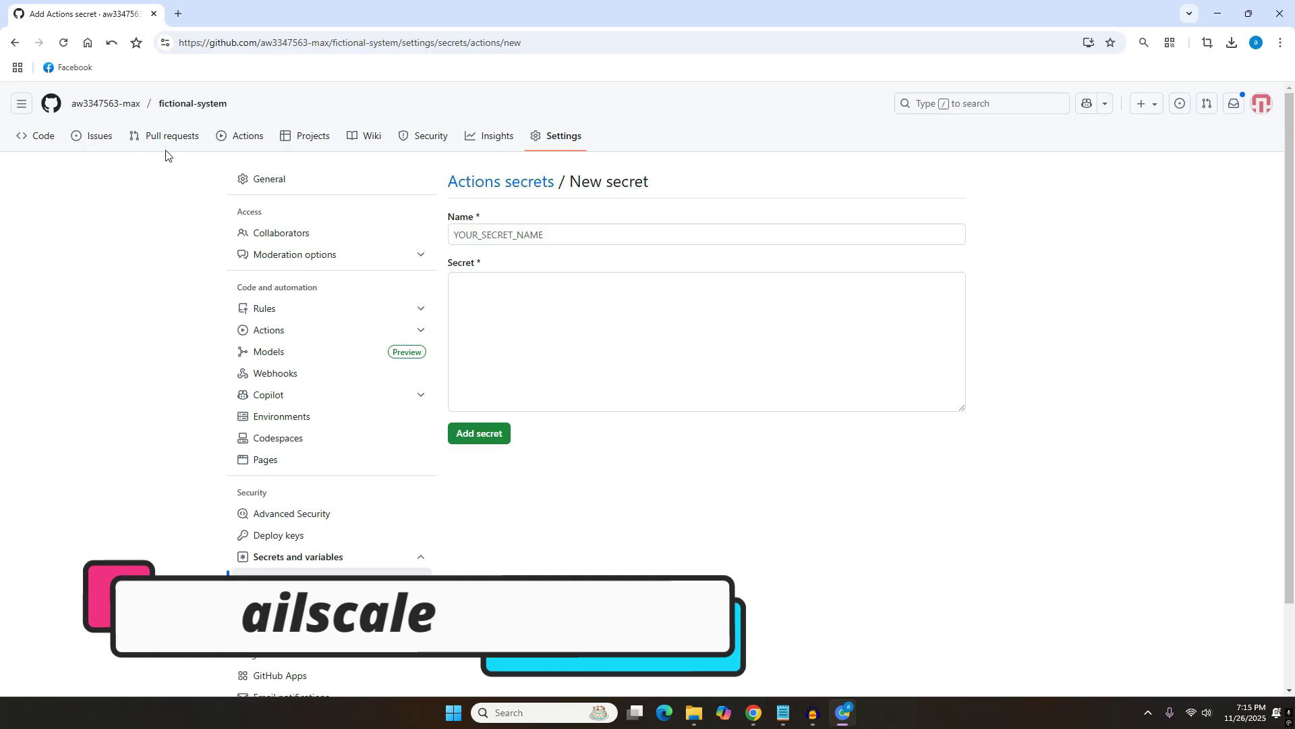
# Open the Tailscale login page in a new browser tab and sign in with GitHub, authorizing Tailscale's access
pyautogui.click(178, 8)
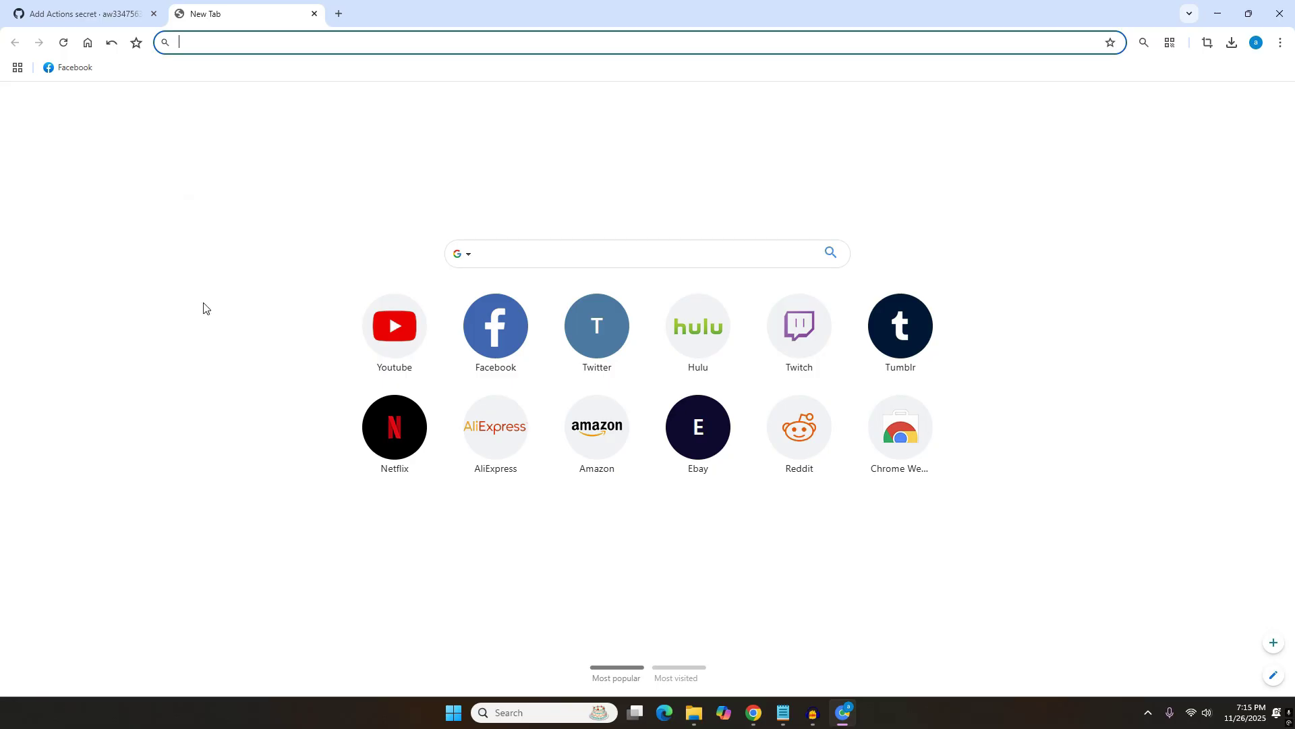
pyautogui.write('t')
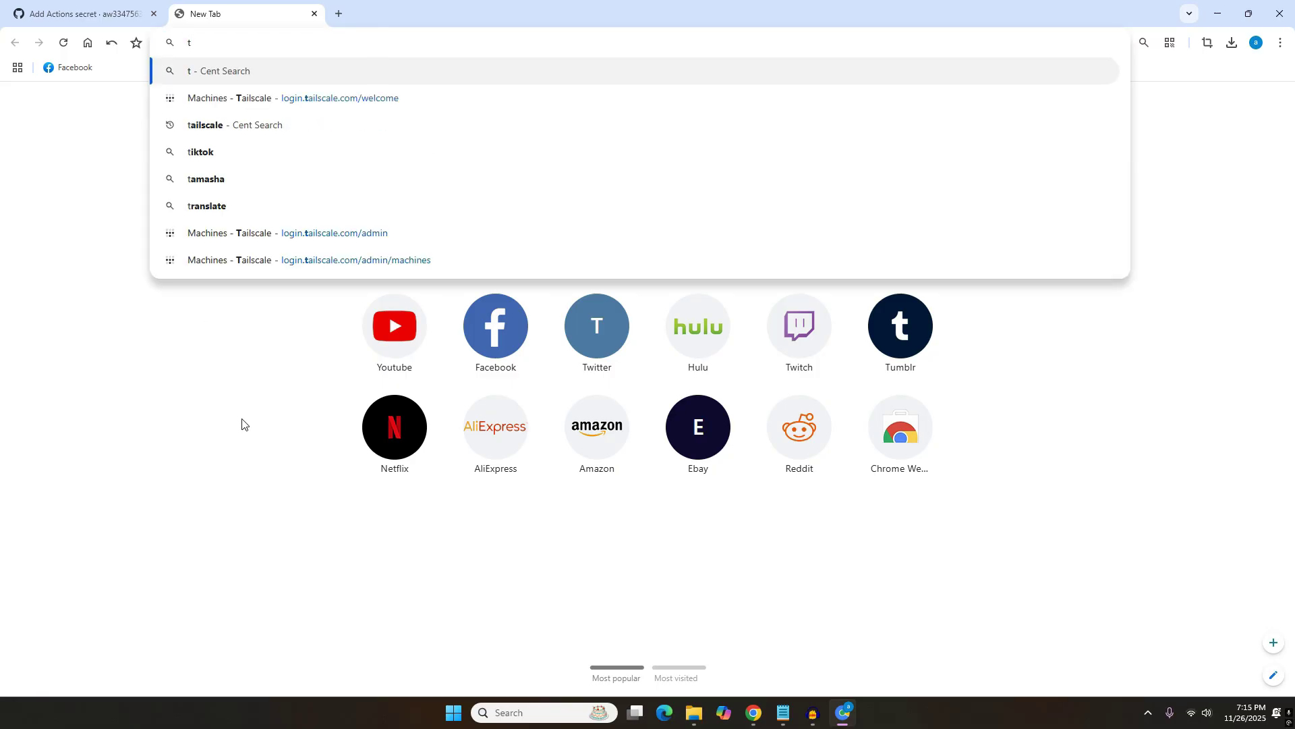
pyautogui.click(342, 99)
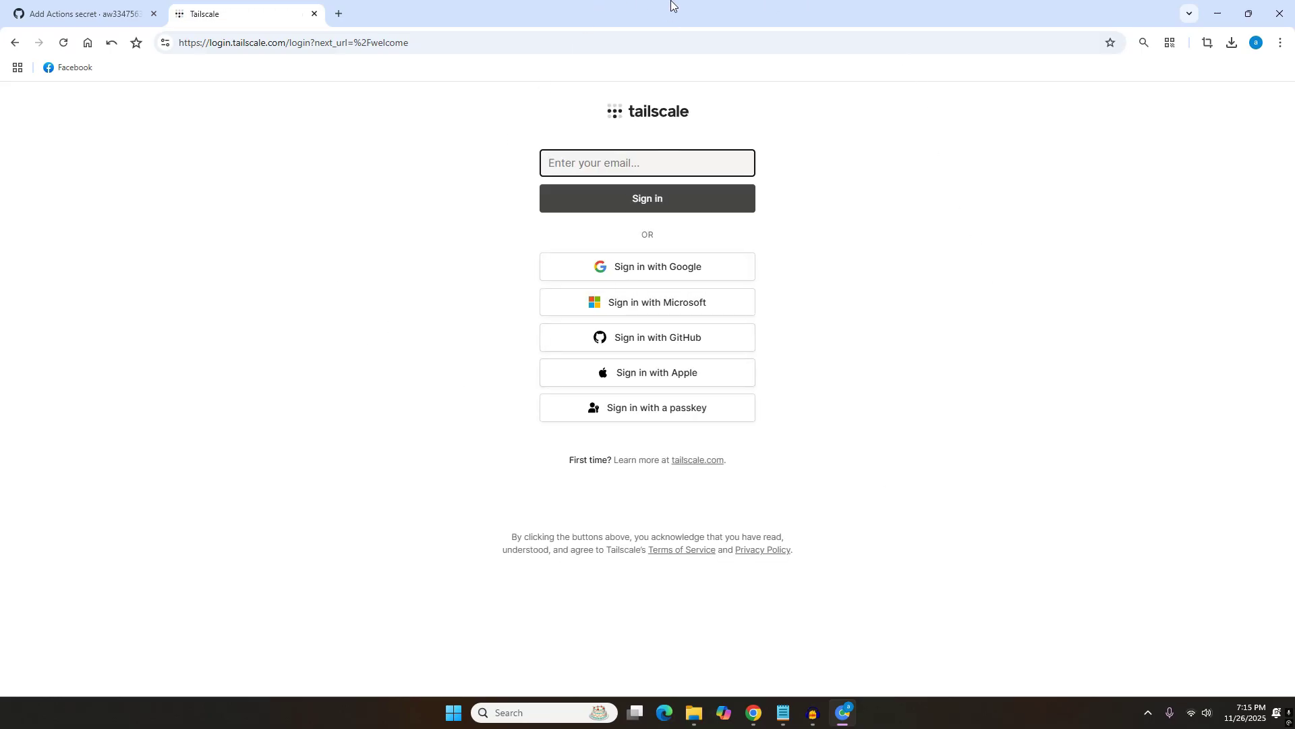
pyautogui.click(646, 347)
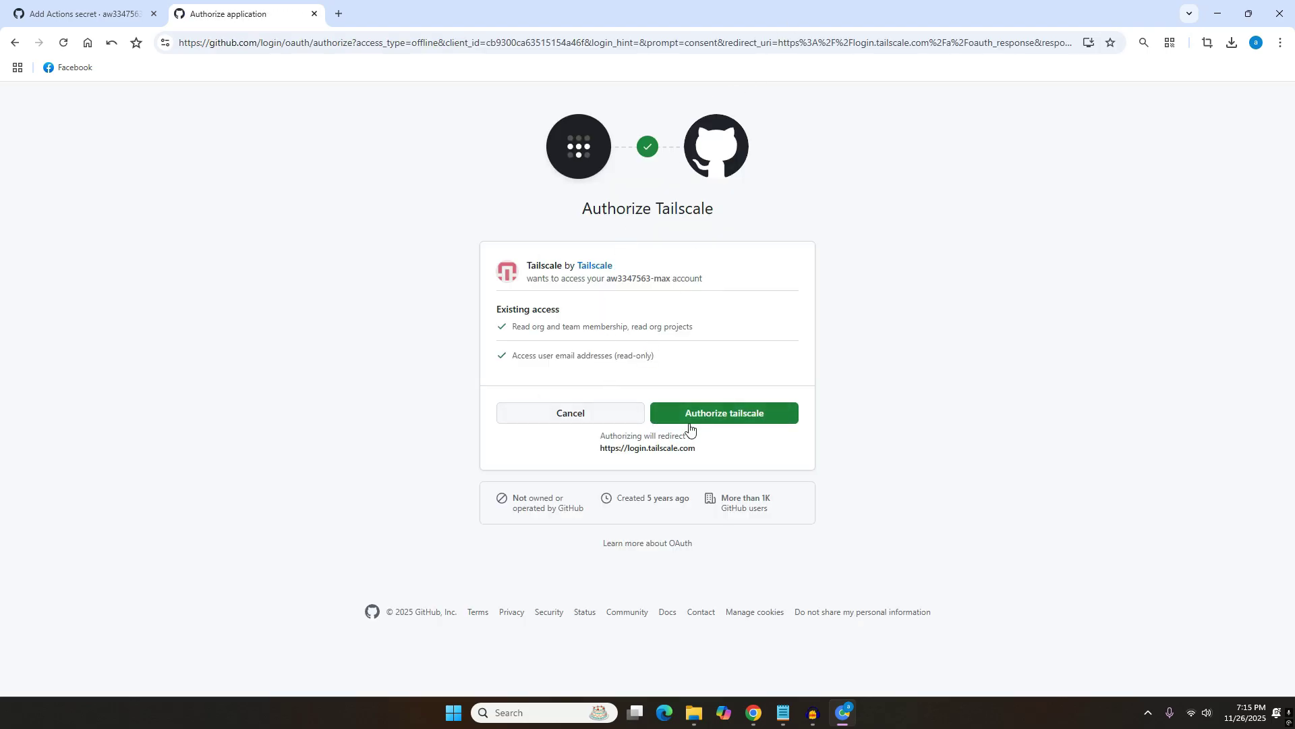
pyautogui.click(726, 414)
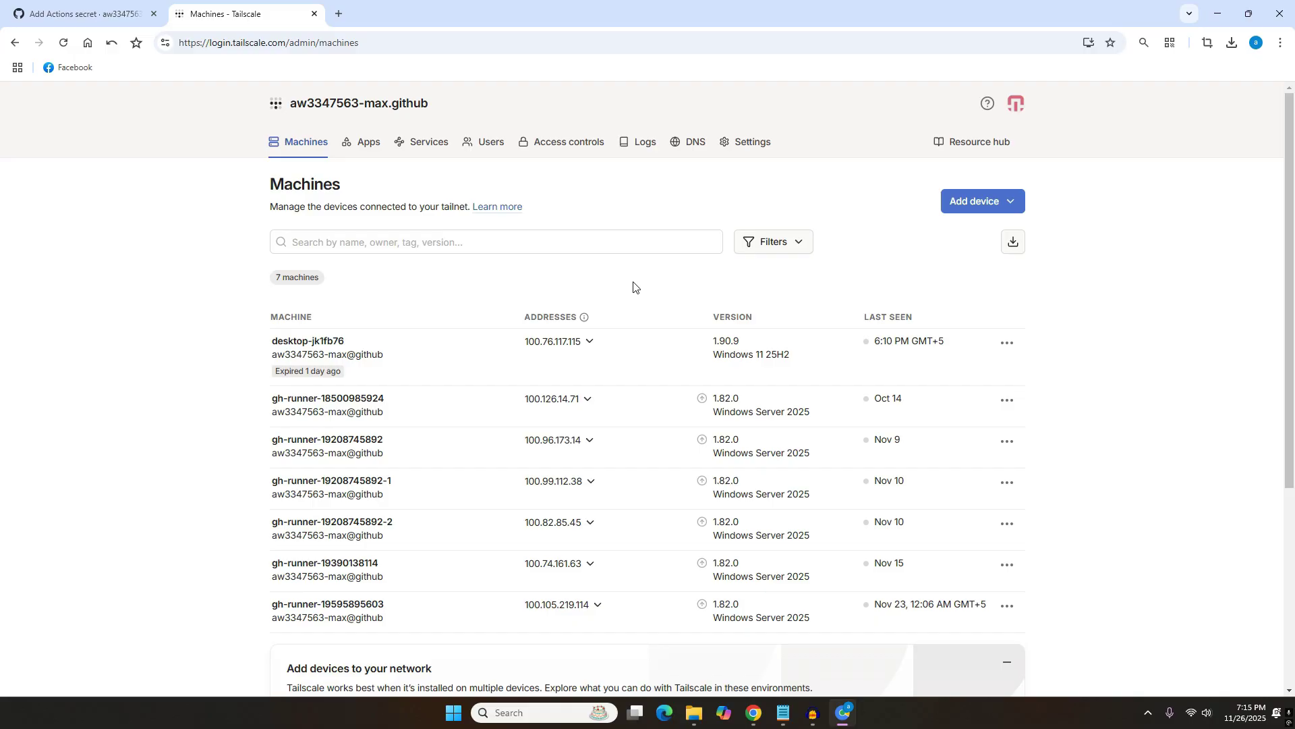
# Generate a Tailscale auth key with the default options from the personal key settings and copy it
pyautogui.click(744, 154)
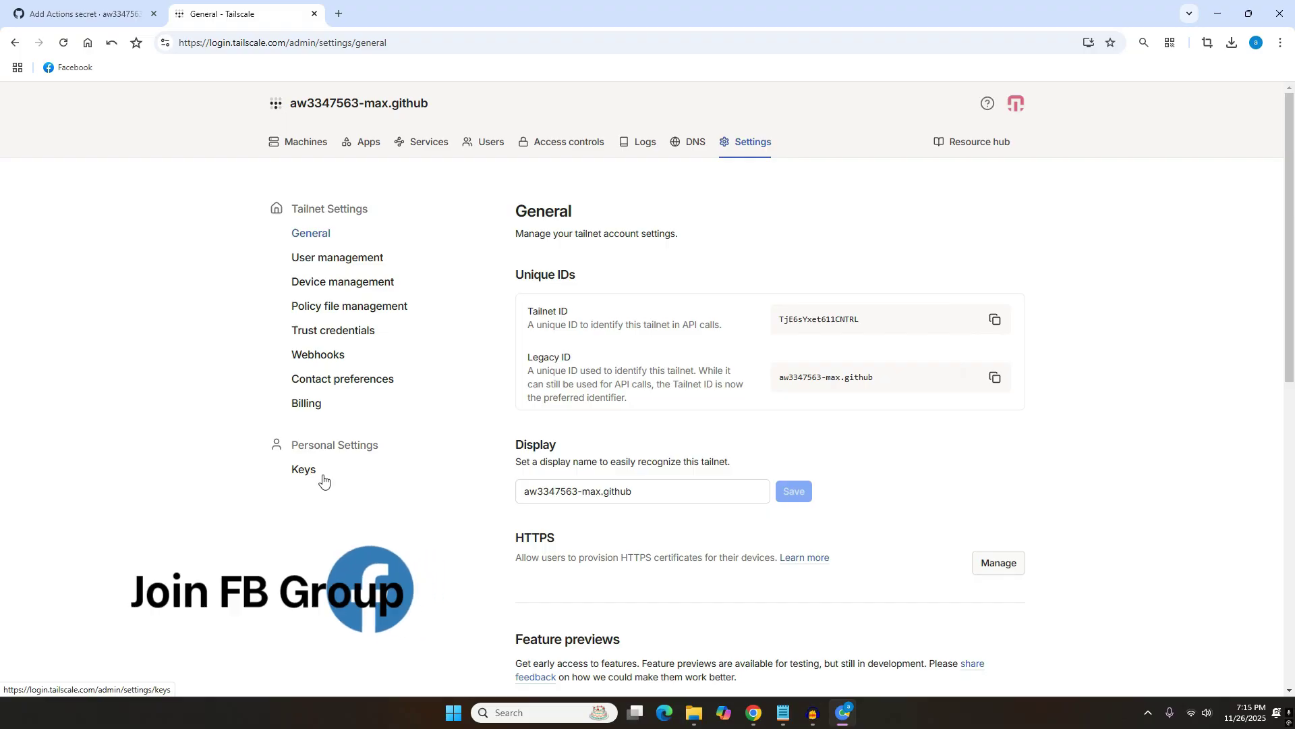
pyautogui.click(304, 470)
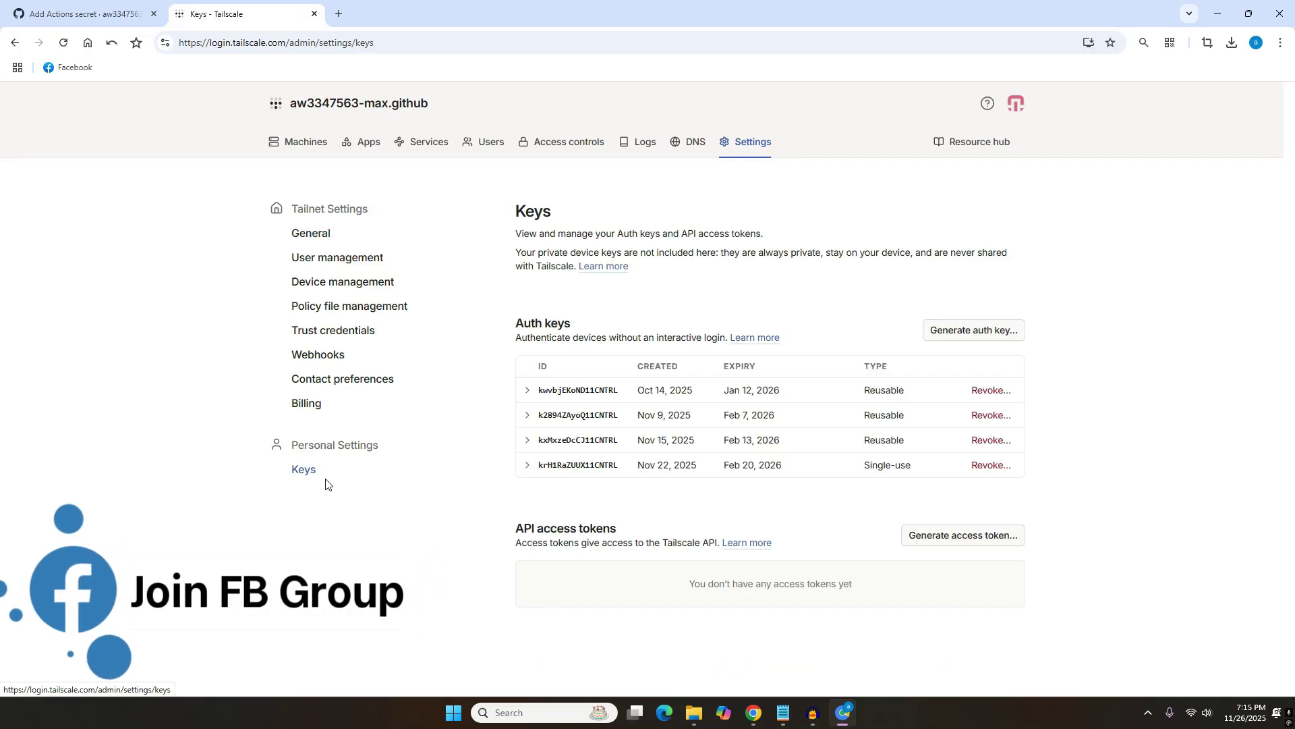
pyautogui.click(982, 332)
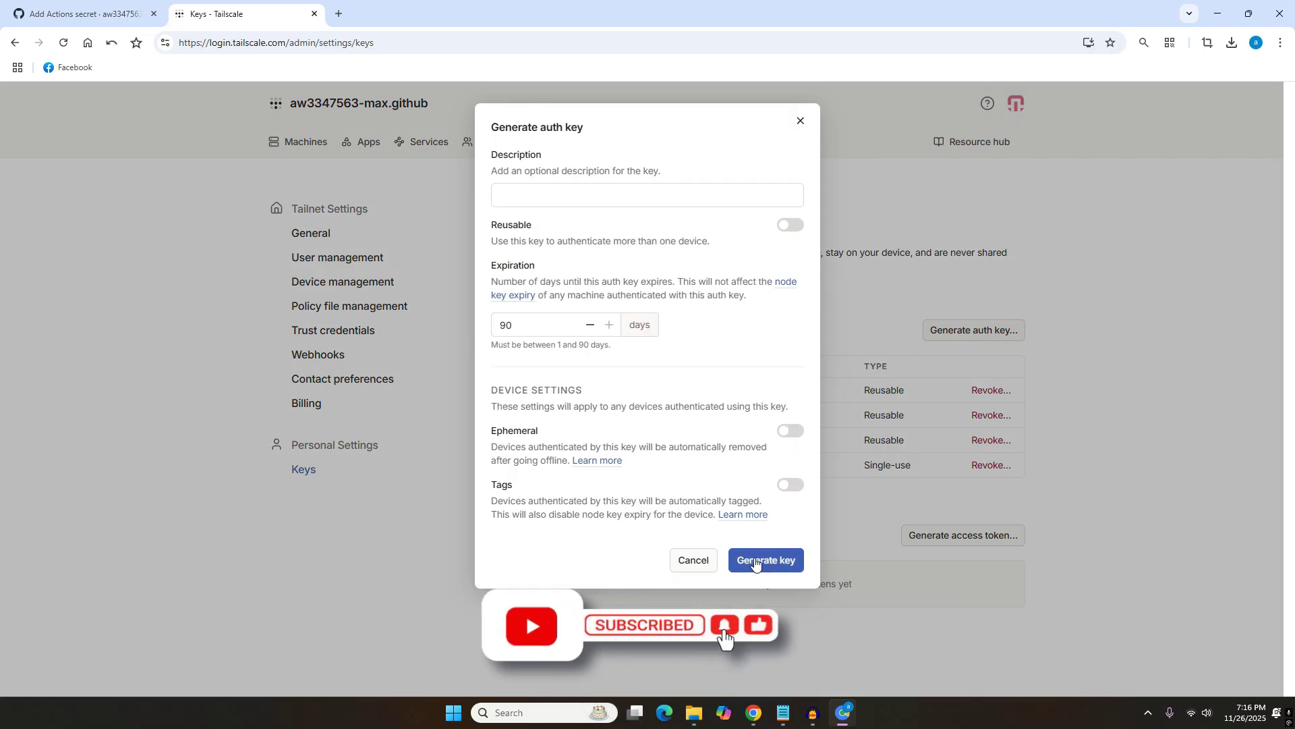
pyautogui.click(784, 561)
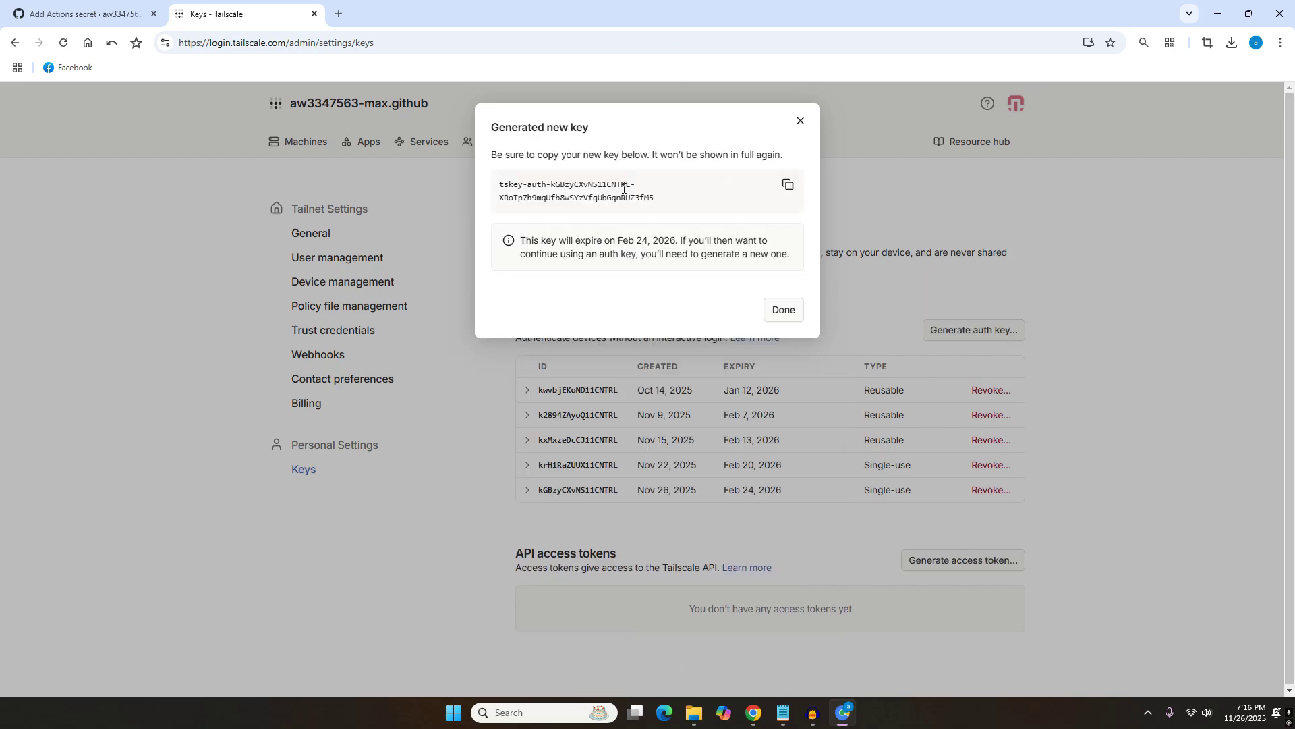
pyautogui.click(792, 189)
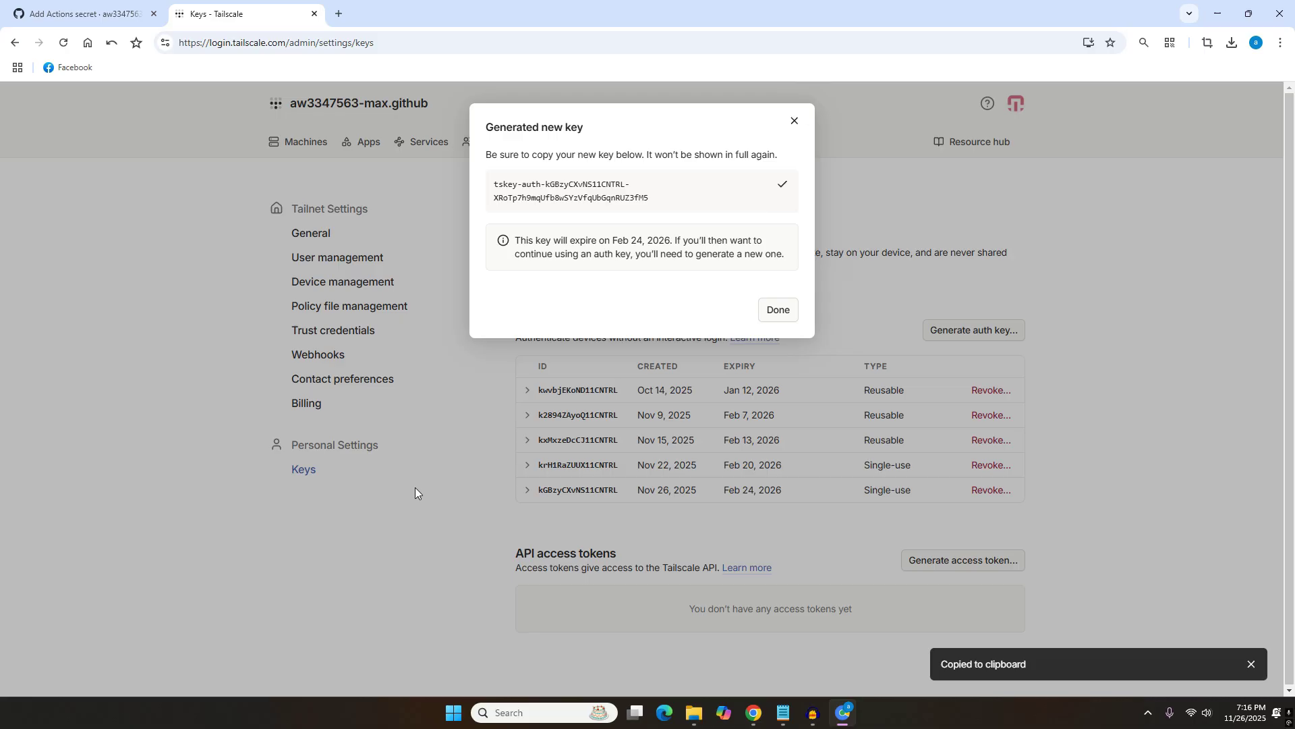
# Return to GitHub's new secret form and paste the Tailscale auth key as the secret value
pyautogui.click(92, 8)
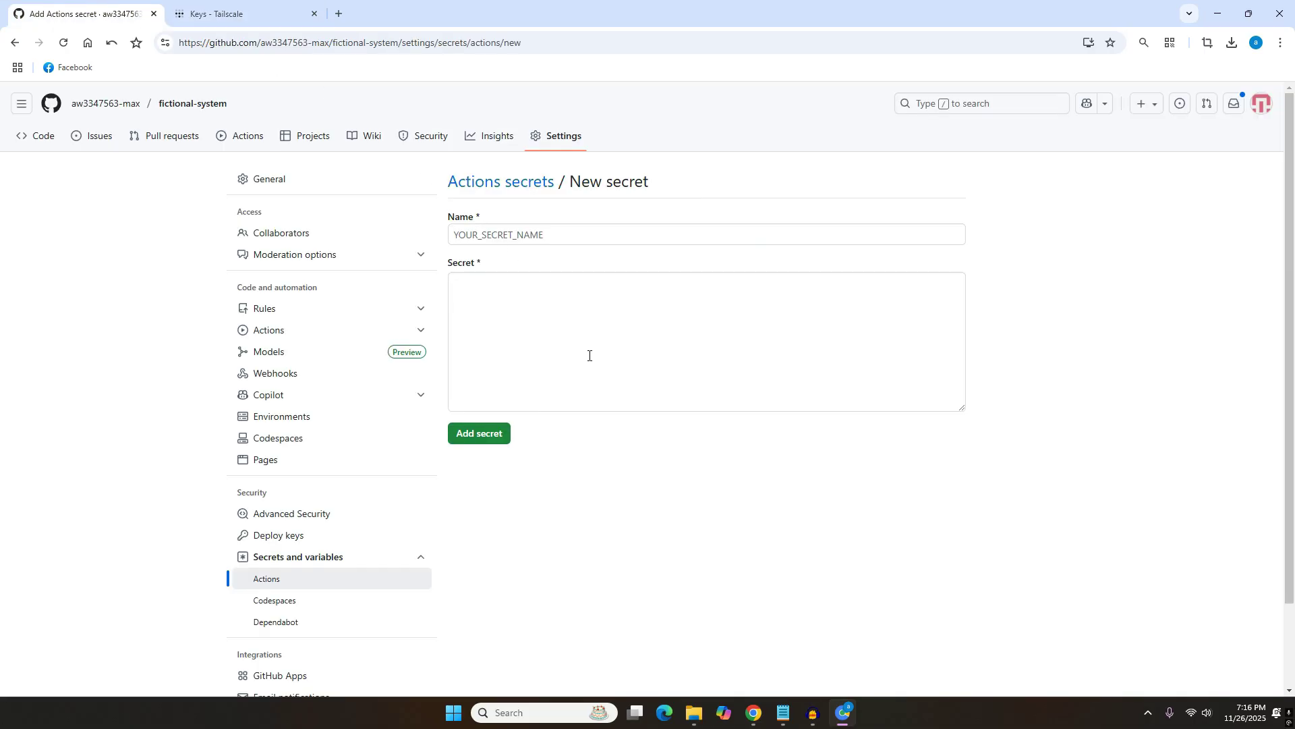
pyautogui.click(520, 292)
pyautogui.rightClick(477, 292)
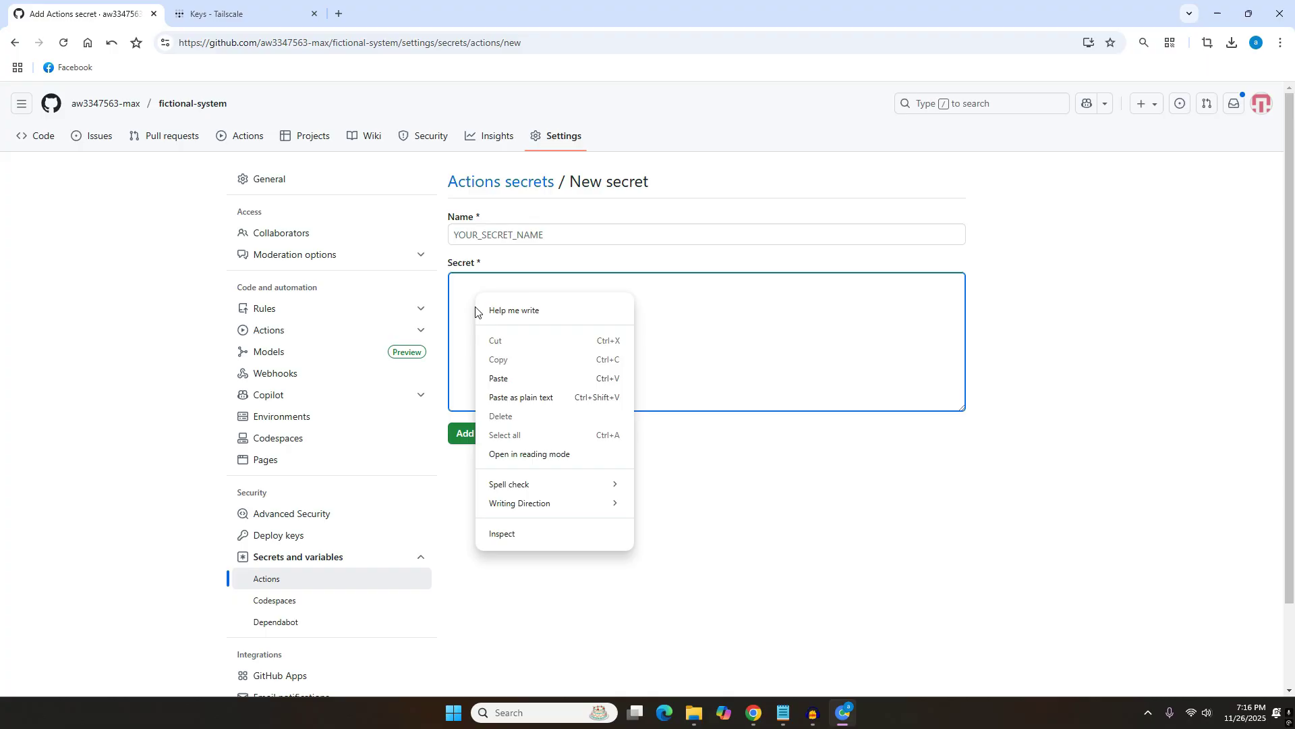
pyautogui.click(533, 380)
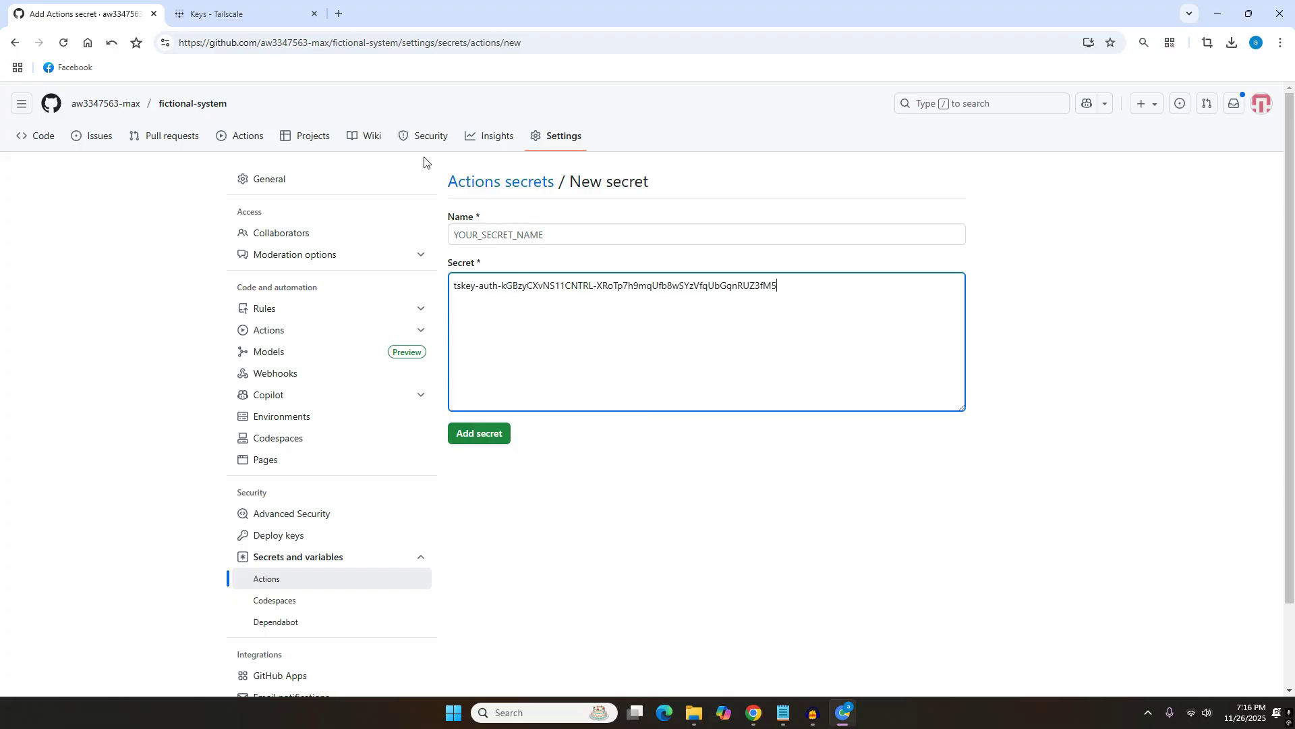
# Name the secret TALESCALE_AUTH_KEY and add it to the repository
pyautogui.click(483, 234)
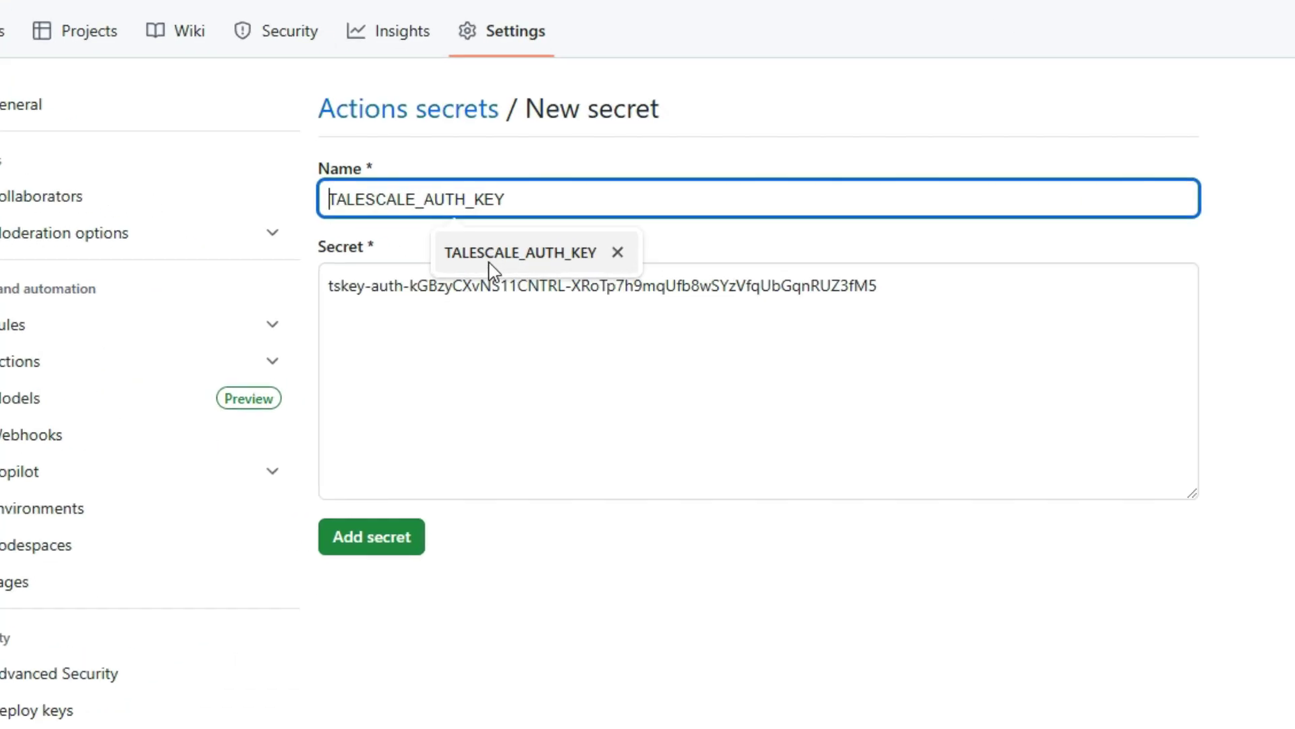
pyautogui.click(549, 271)
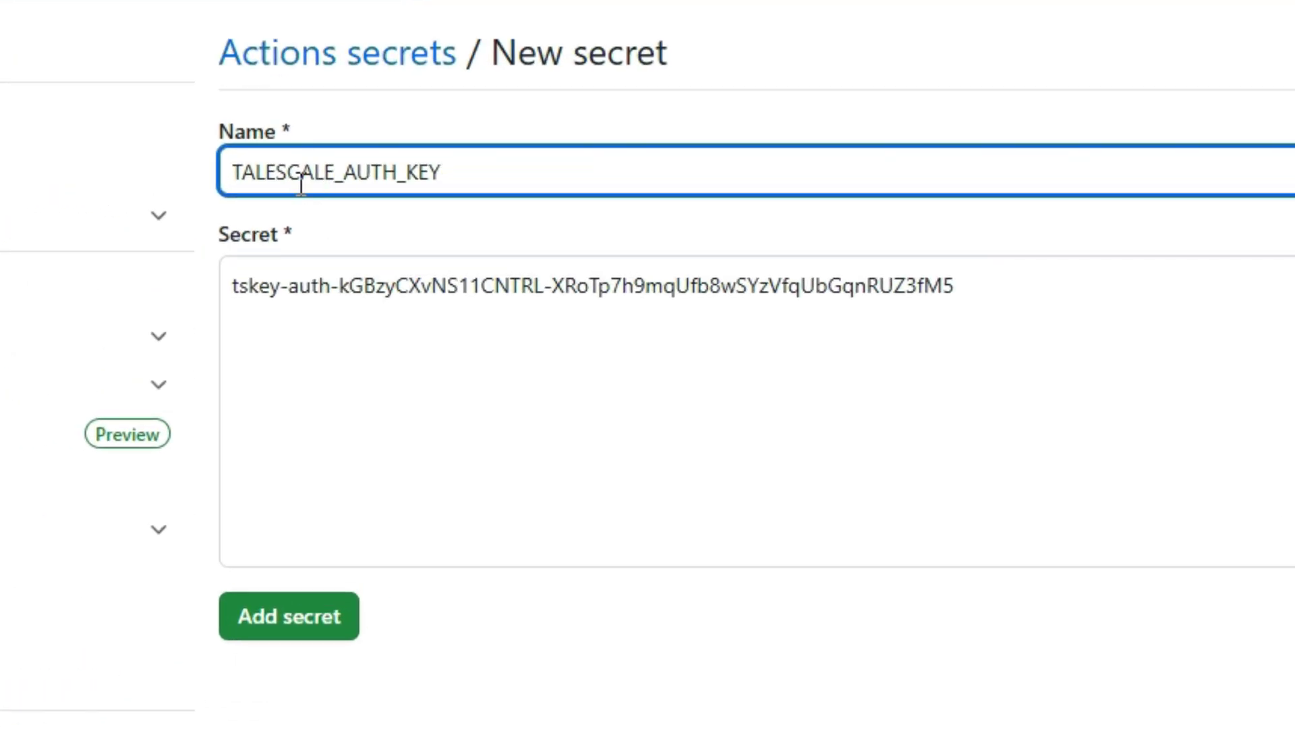
pyautogui.click(239, 174)
pyautogui.moveTo(239, 174); pyautogui.dragTo(475, 160)
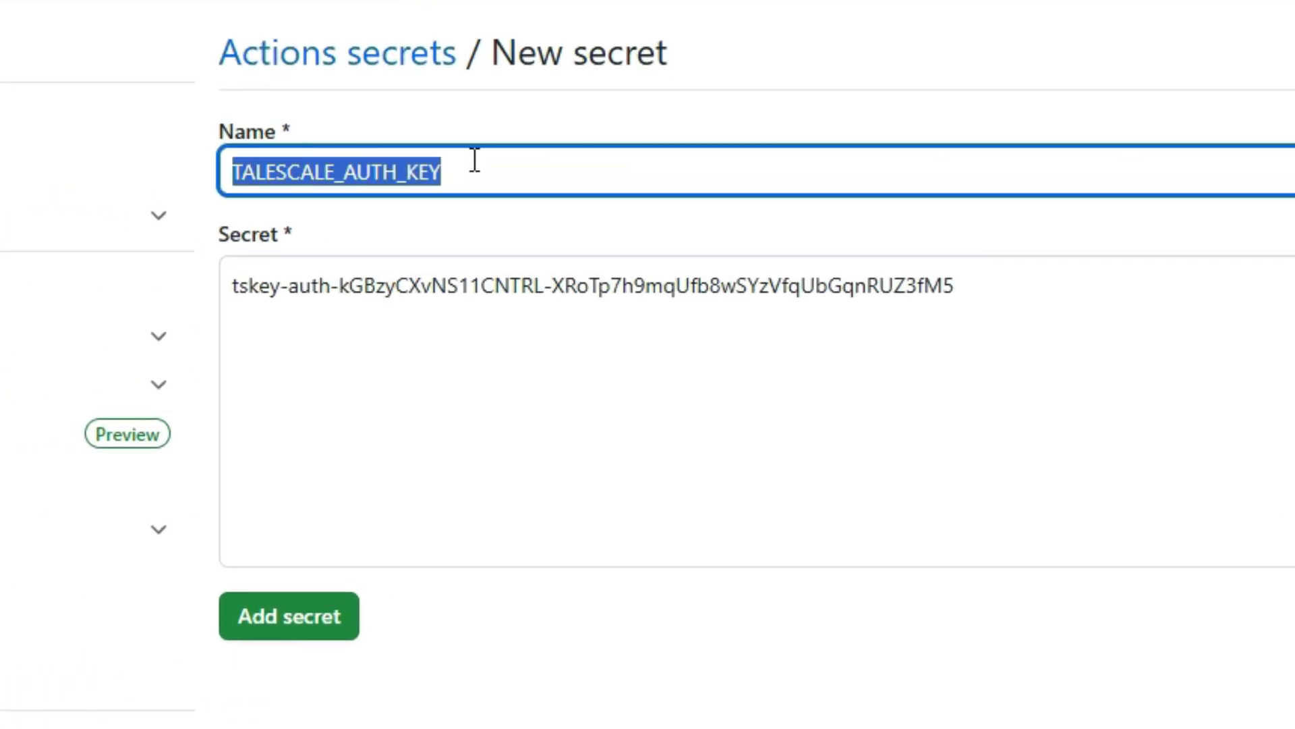
pyautogui.click(276, 176)
pyautogui.click(432, 663)
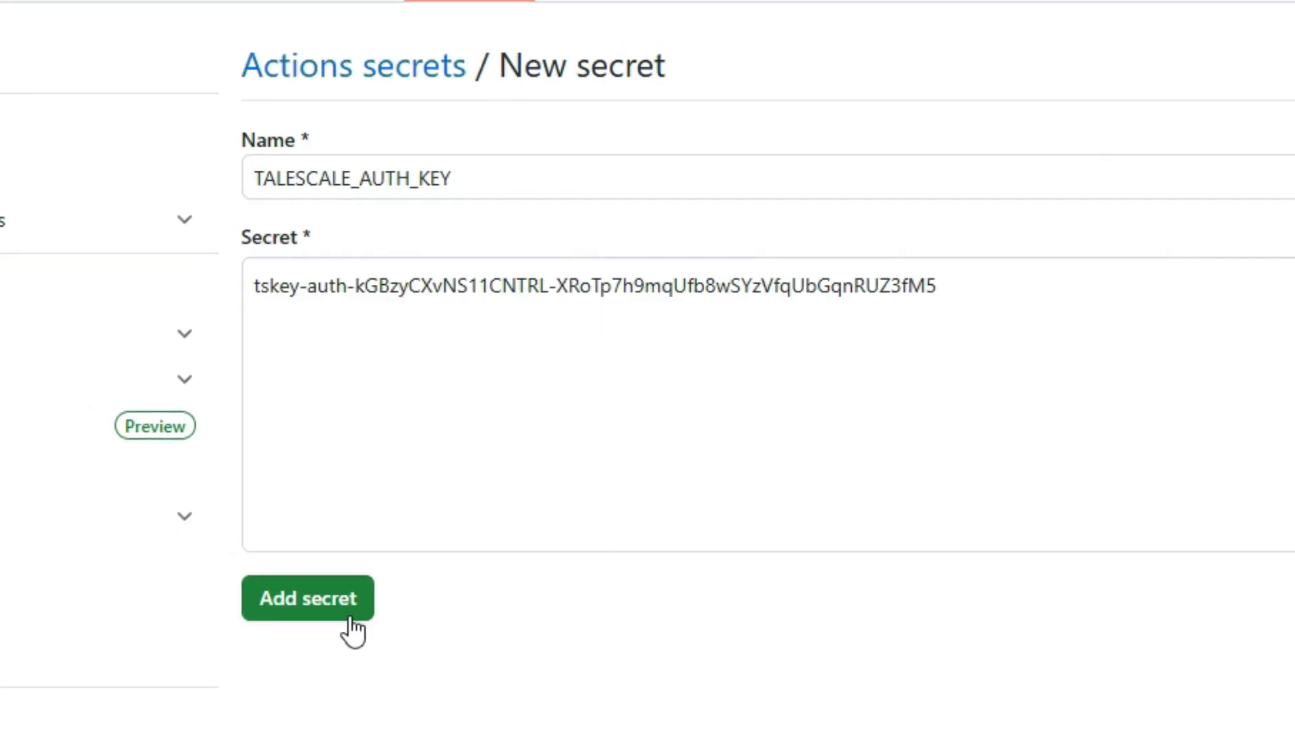
pyautogui.click(395, 565)
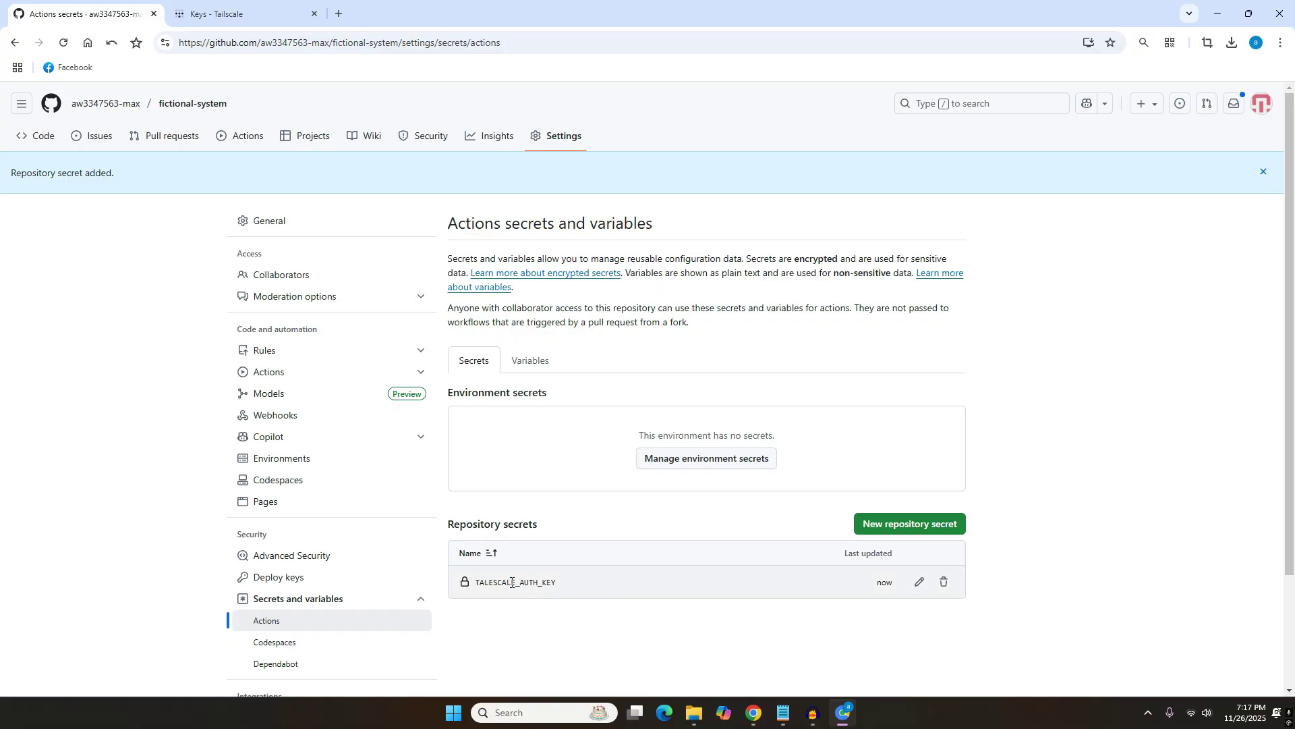
pyautogui.moveTo(511, 581); pyautogui.dragTo(582, 589)
pyautogui.click(585, 625)
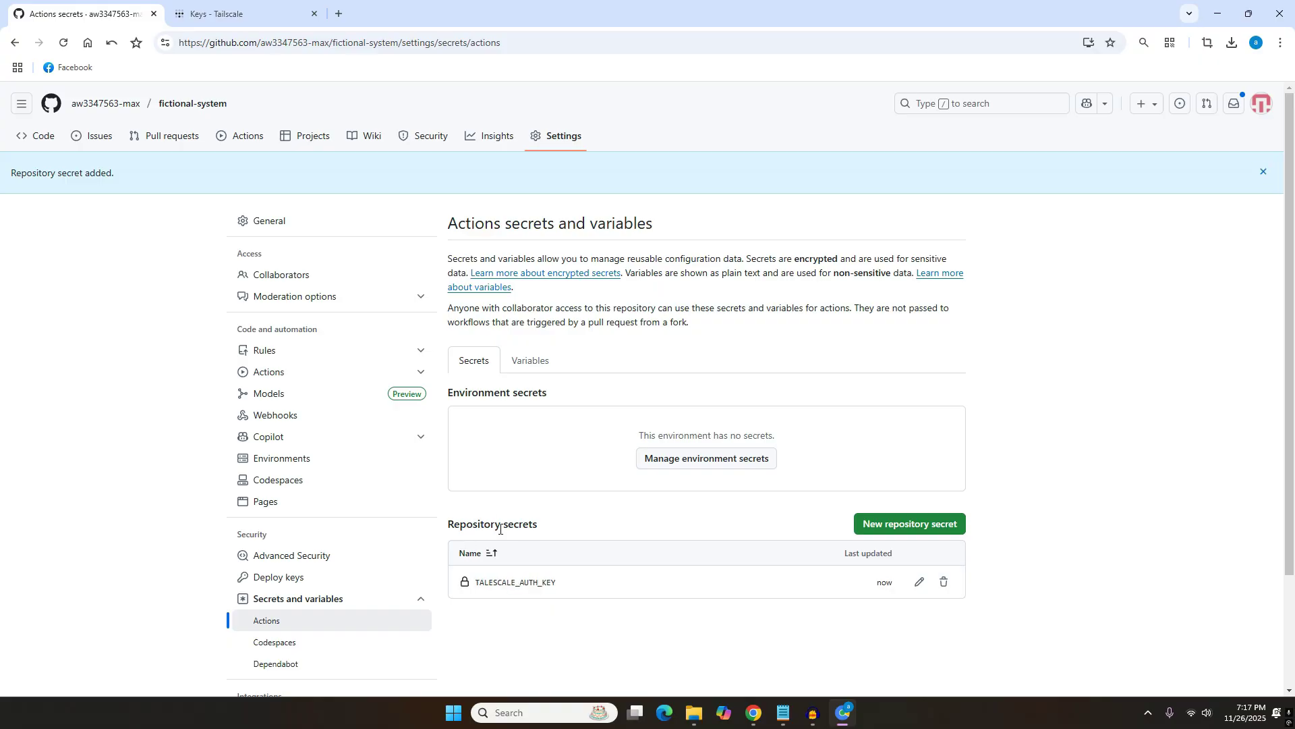
pyautogui.moveTo(503, 530); pyautogui.dragTo(544, 537)
# Start a blank self-written GitHub Actions workflow file, main.yml, in the fictional-system repository
pyautogui.click(239, 143)
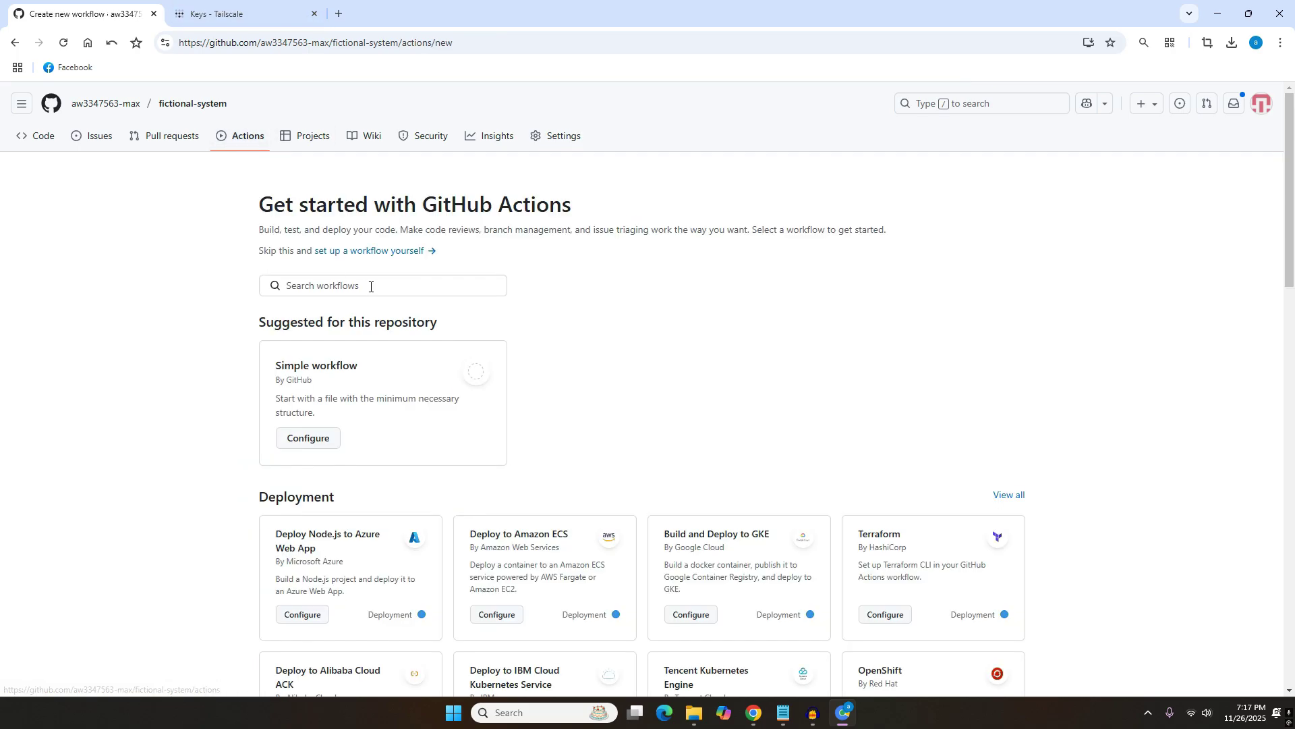
pyautogui.click(396, 252)
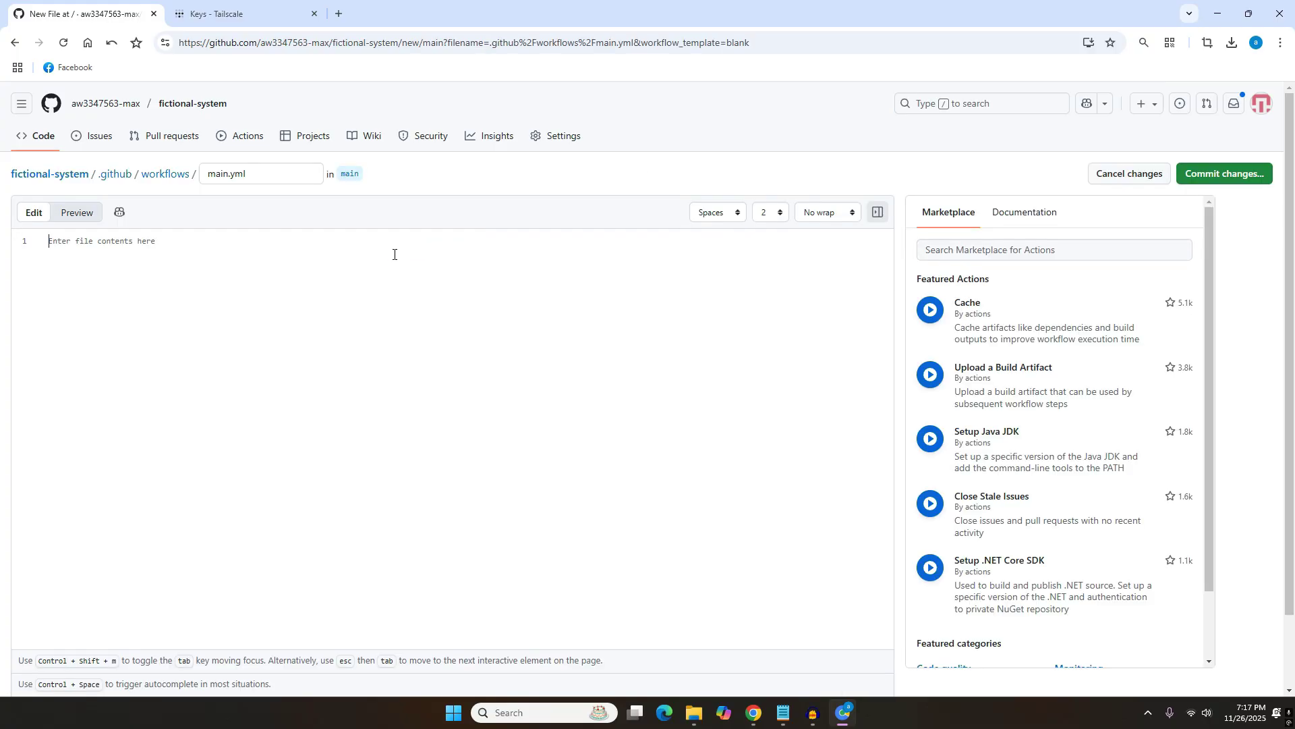
# Switch to the "name RDP" file in Notepad
pyautogui.moveTo(786, 727)
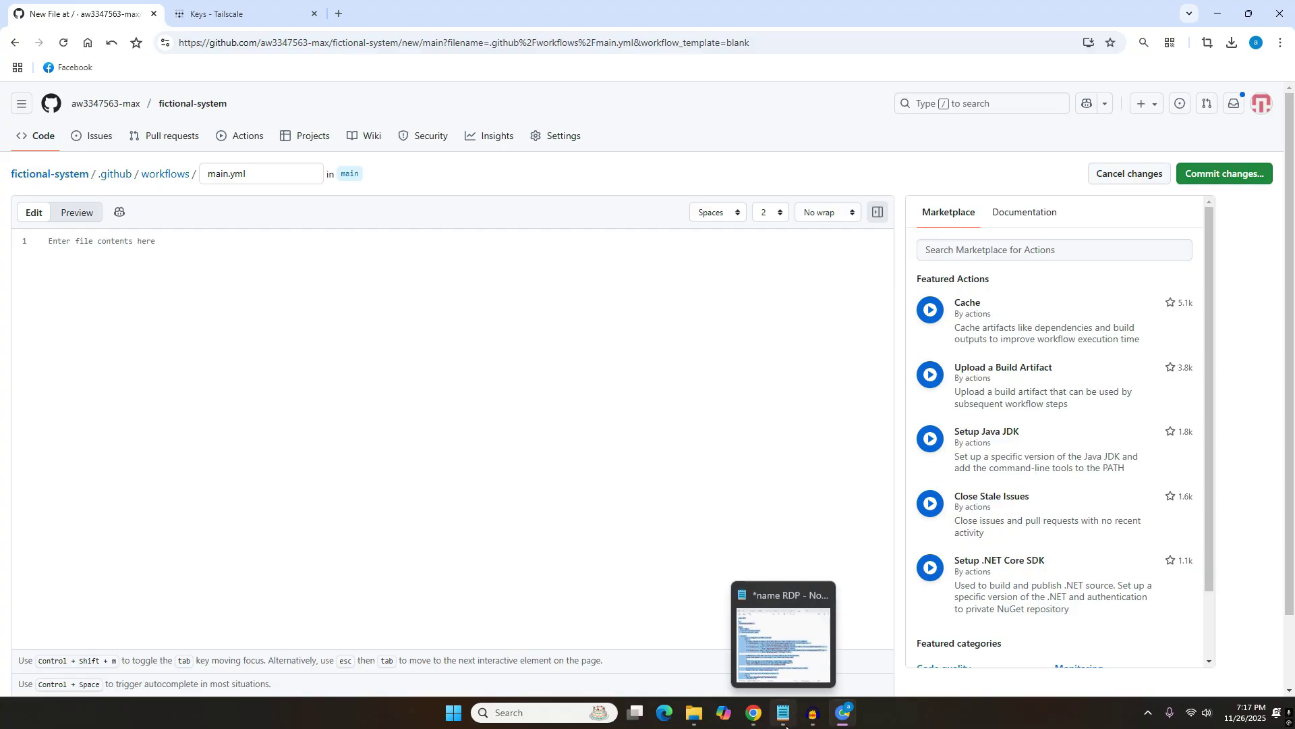
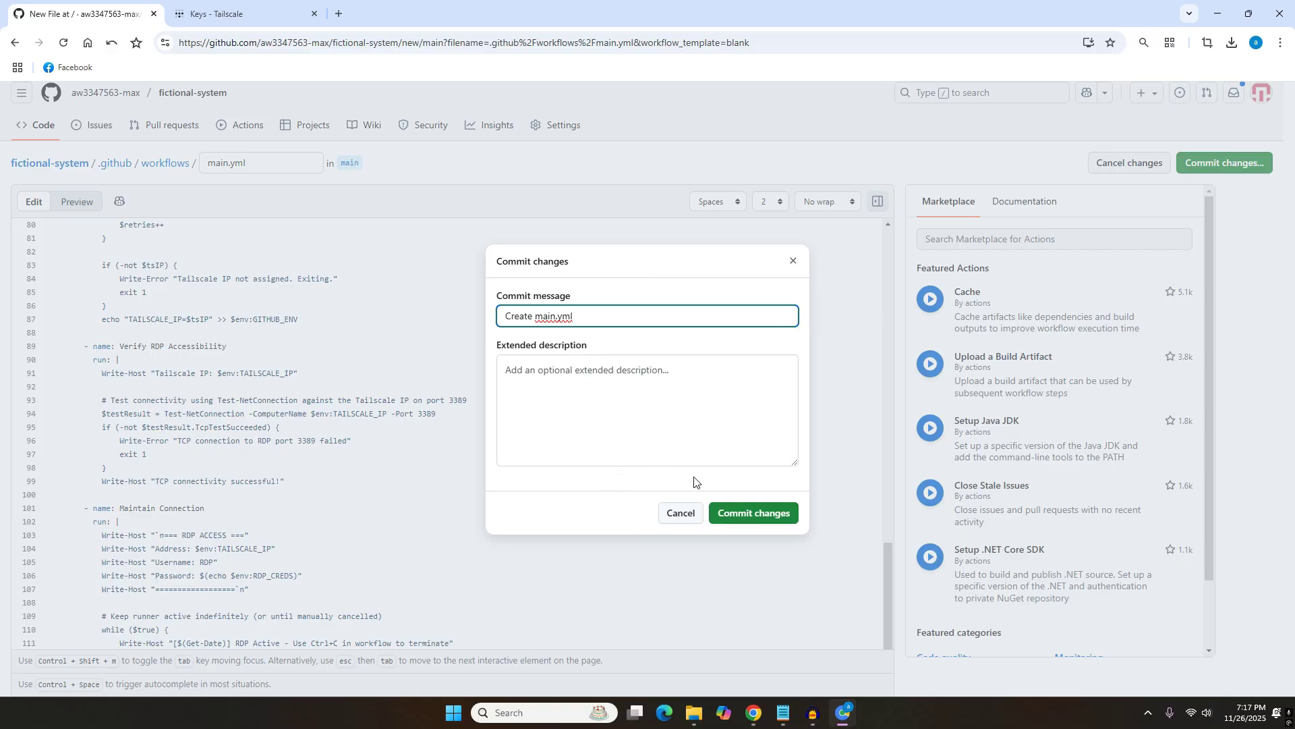
# Commit the new main.yml workflow file to the main branch with the message "Create main.yml"
pyautogui.click(742, 505)
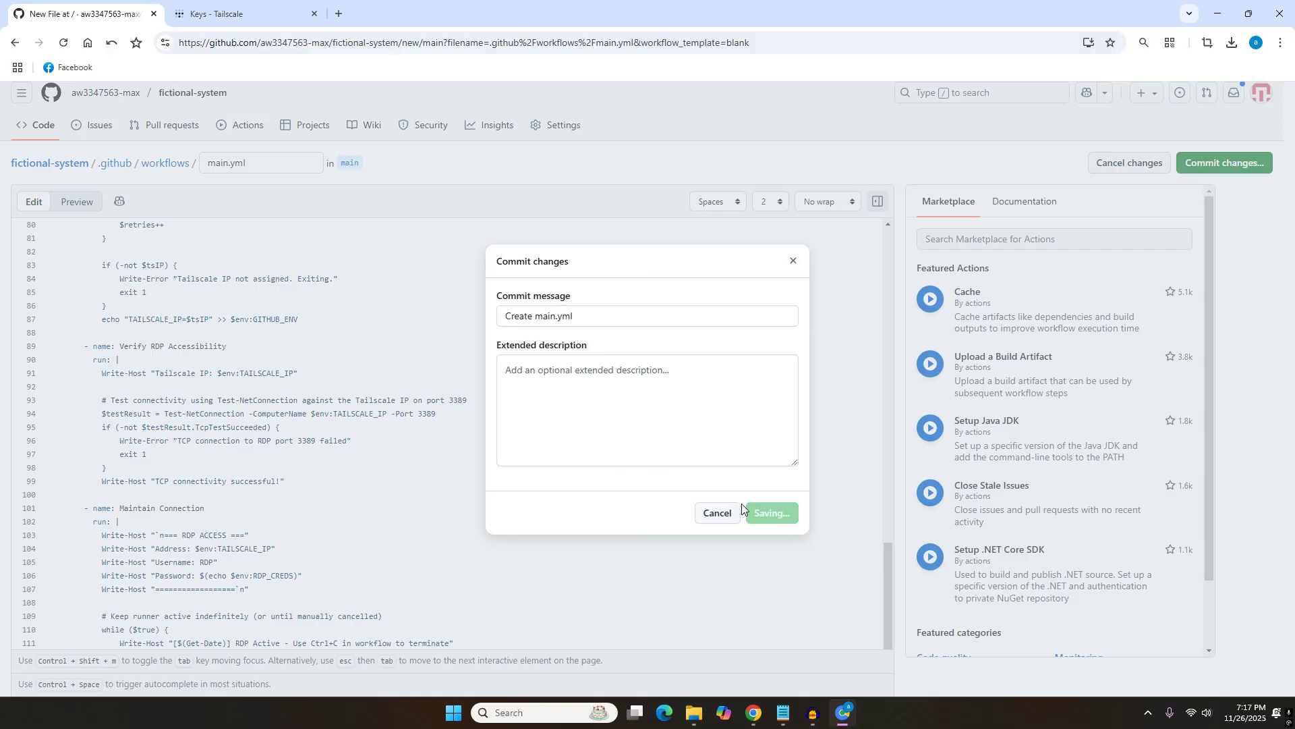
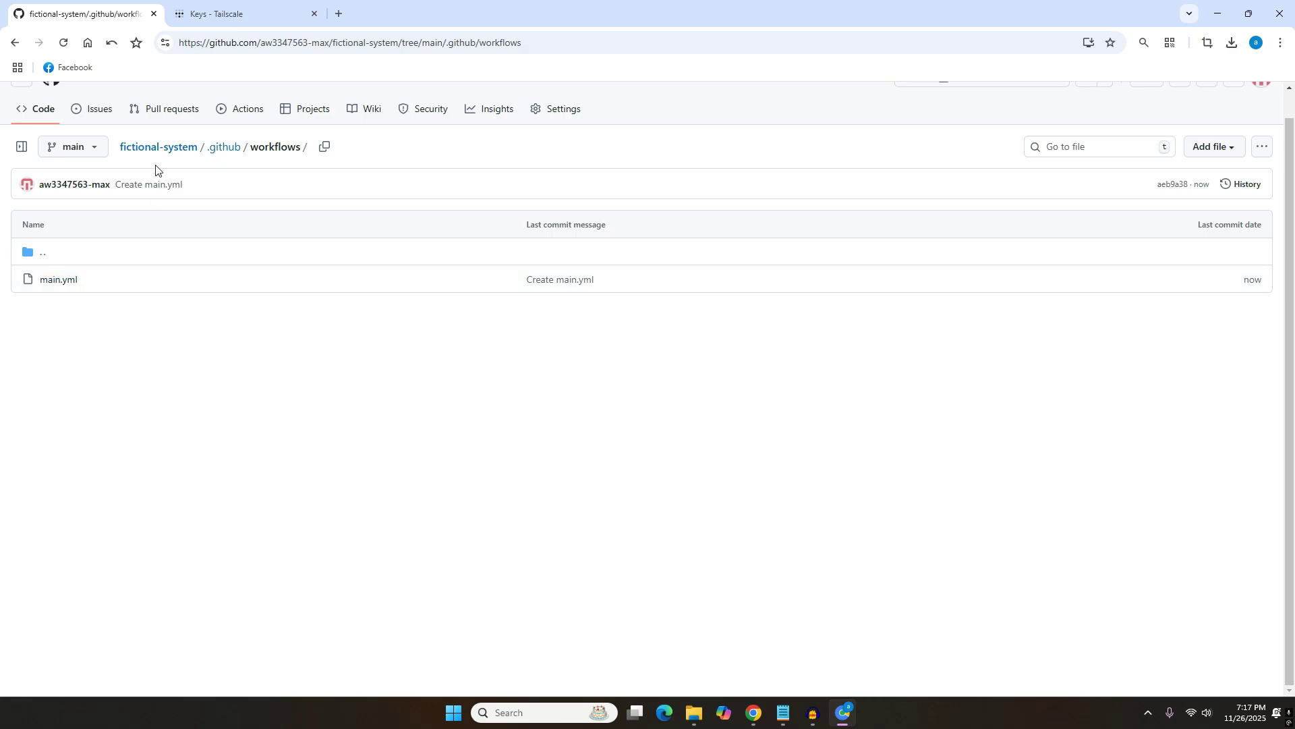
# Manually run the RDP workflow from the main branch in the repository's Actions
pyautogui.click(225, 116)
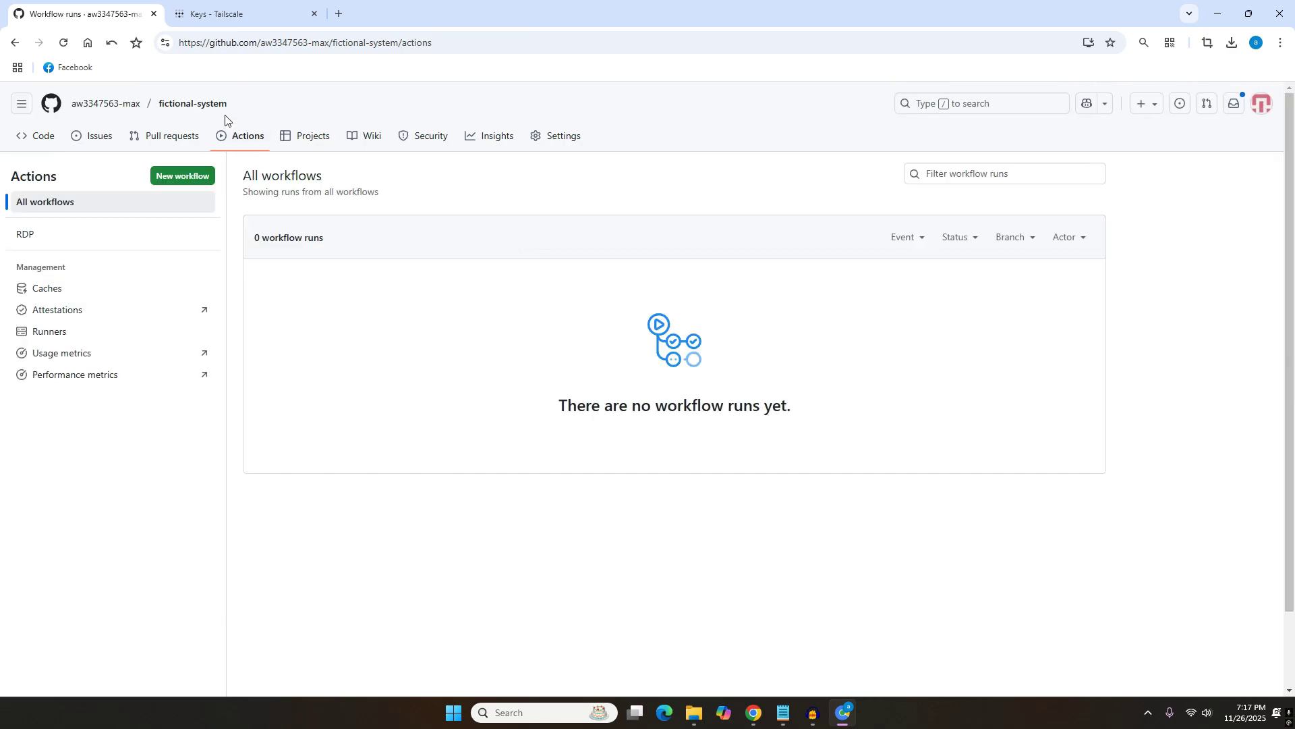
pyautogui.click(42, 239)
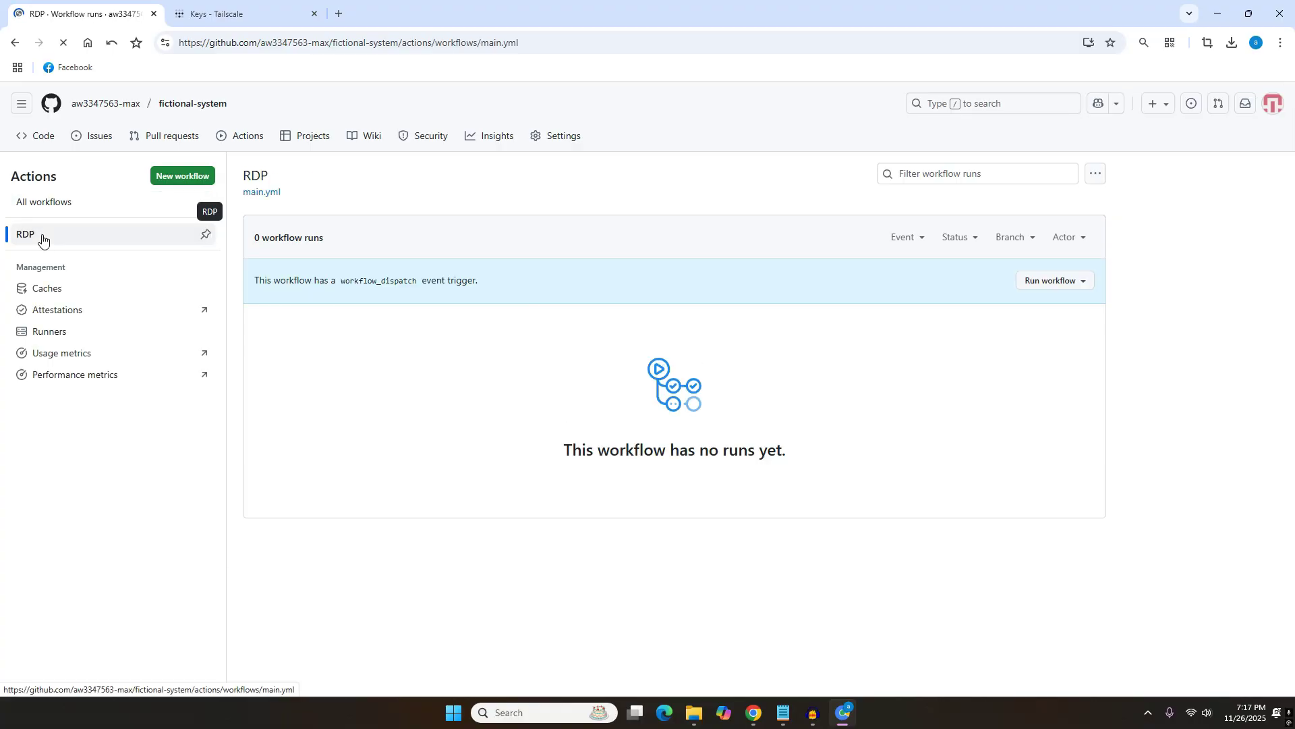
pyautogui.click(1038, 287)
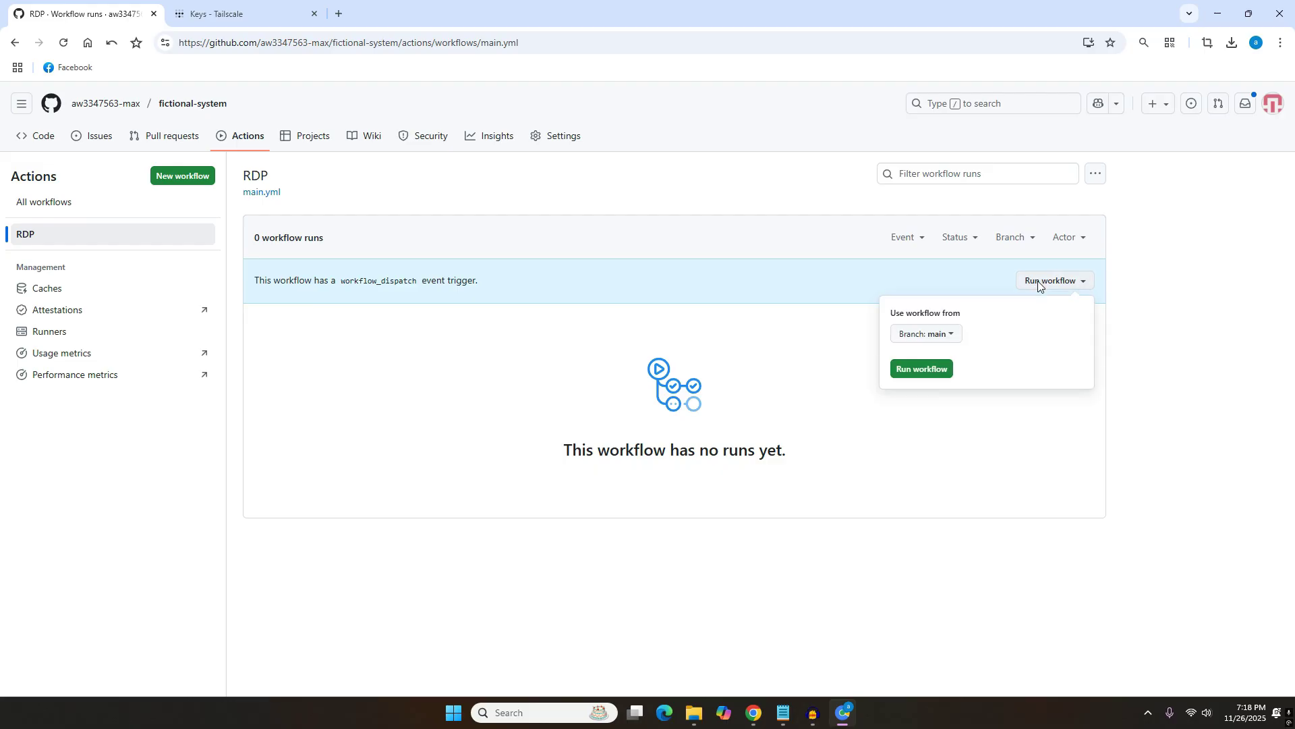
pyautogui.click(933, 376)
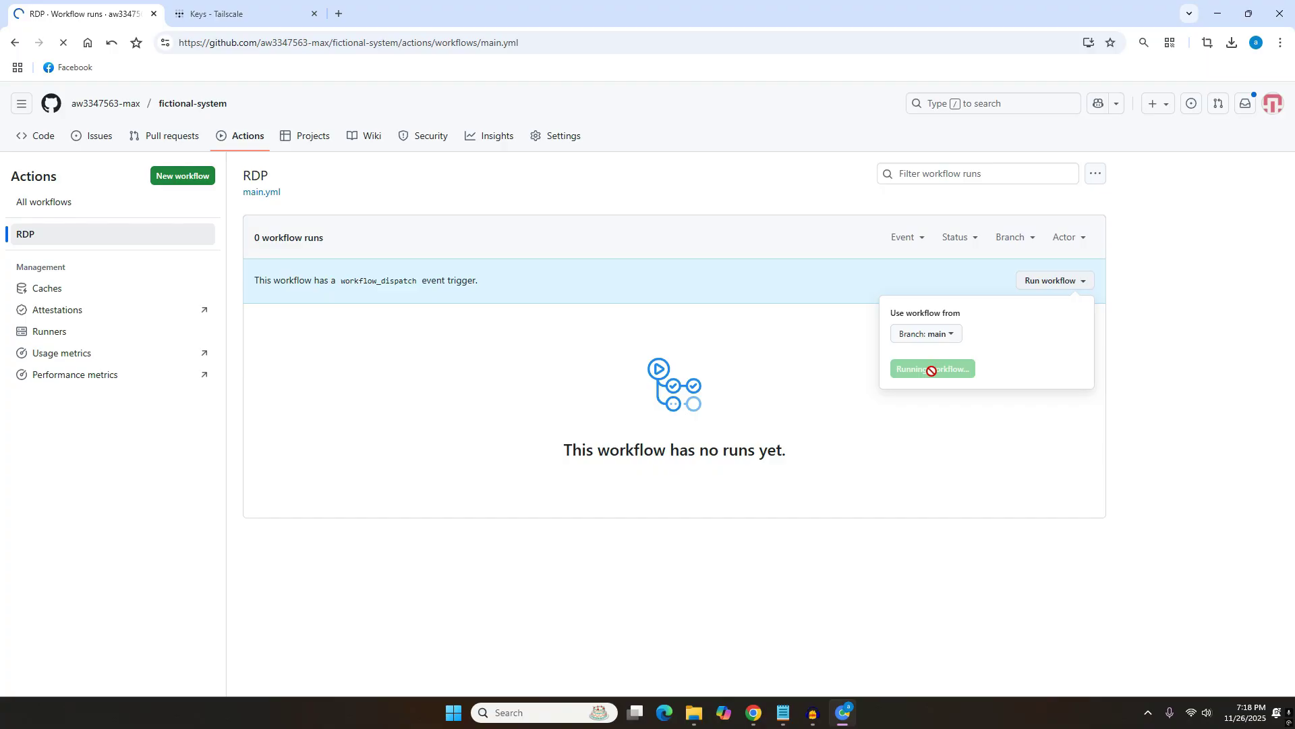
pyautogui.moveTo(51, 172); pyautogui.dragTo(186, 168)
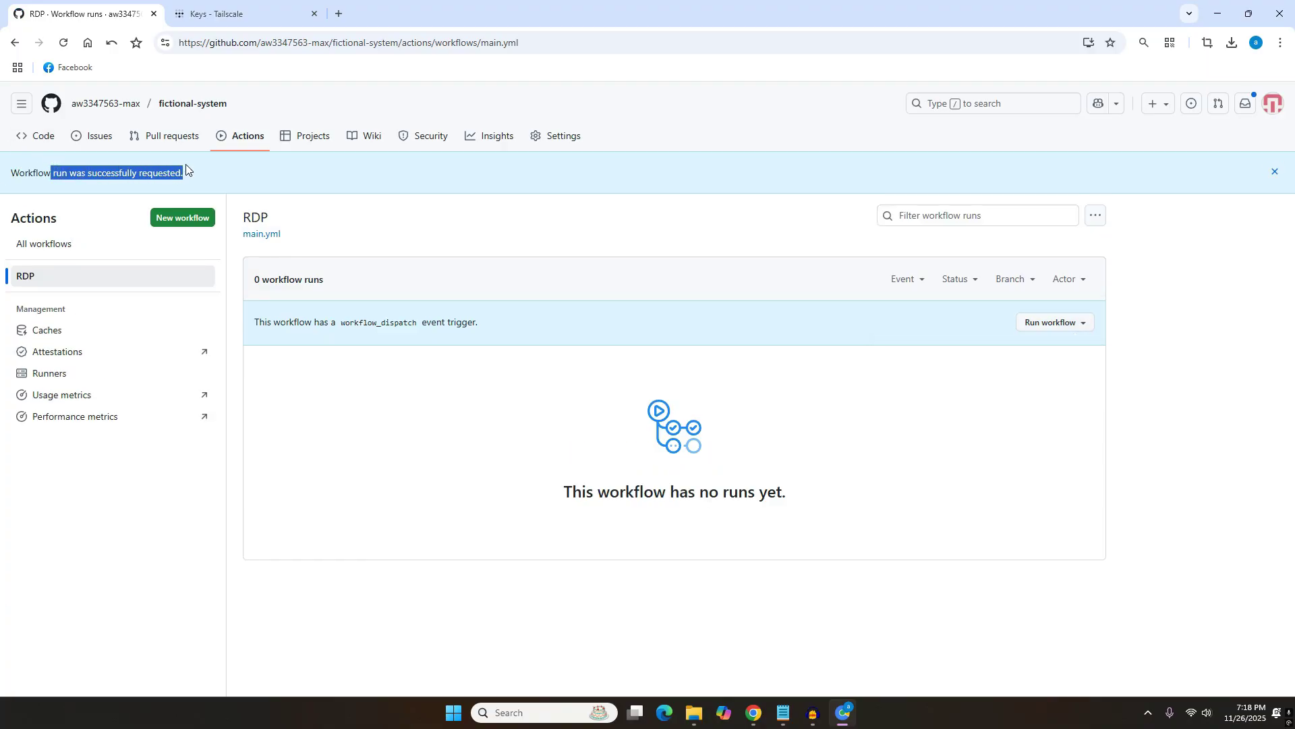
pyautogui.click(356, 402)
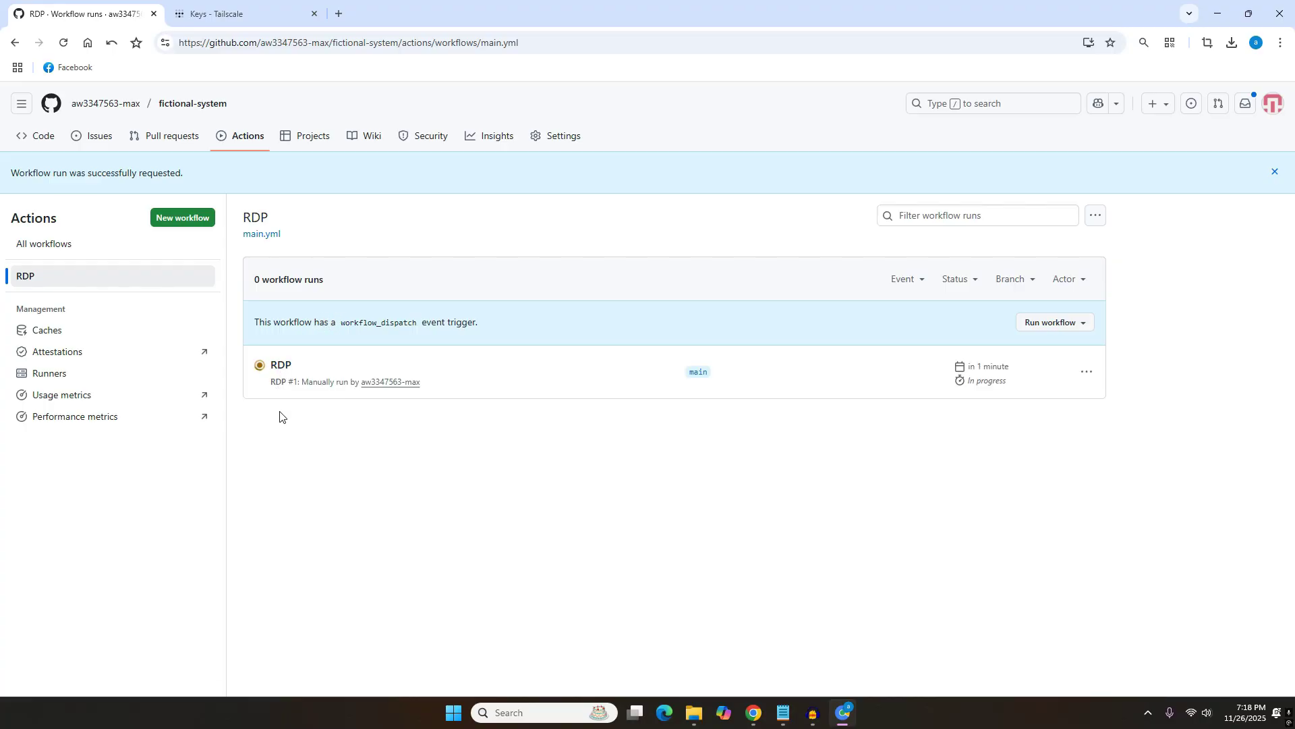
# Open the secure-rdp job log of the new RDP run and follow the Tailscale authentication link in its Establish Tailscale Connection step
pyautogui.click(280, 368)
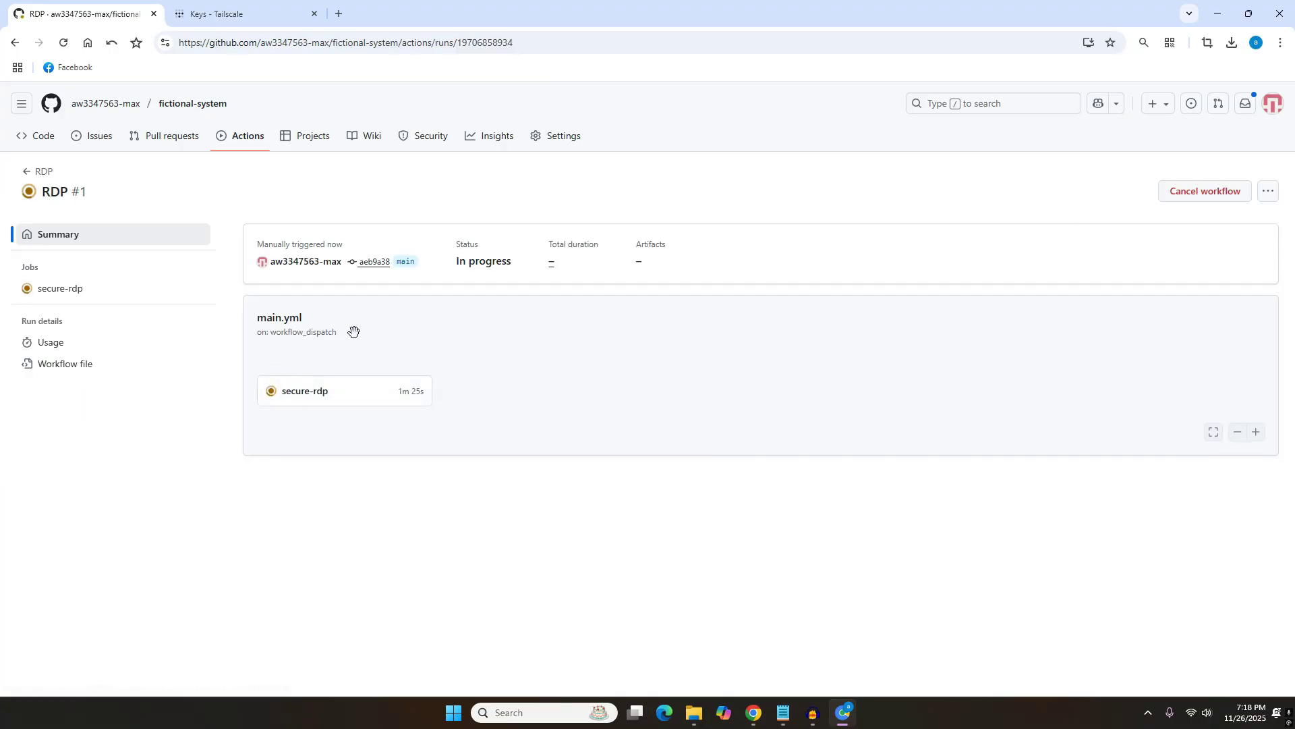
pyautogui.click(309, 402)
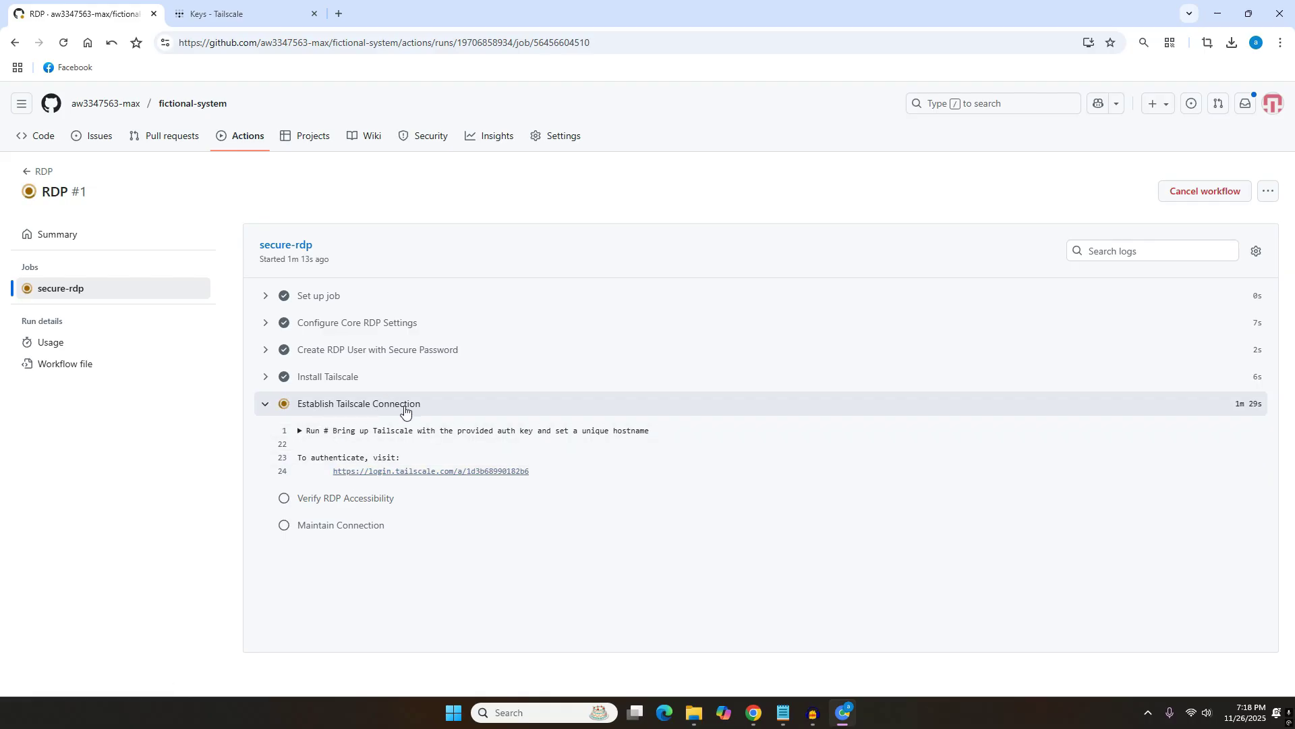
pyautogui.click(426, 472)
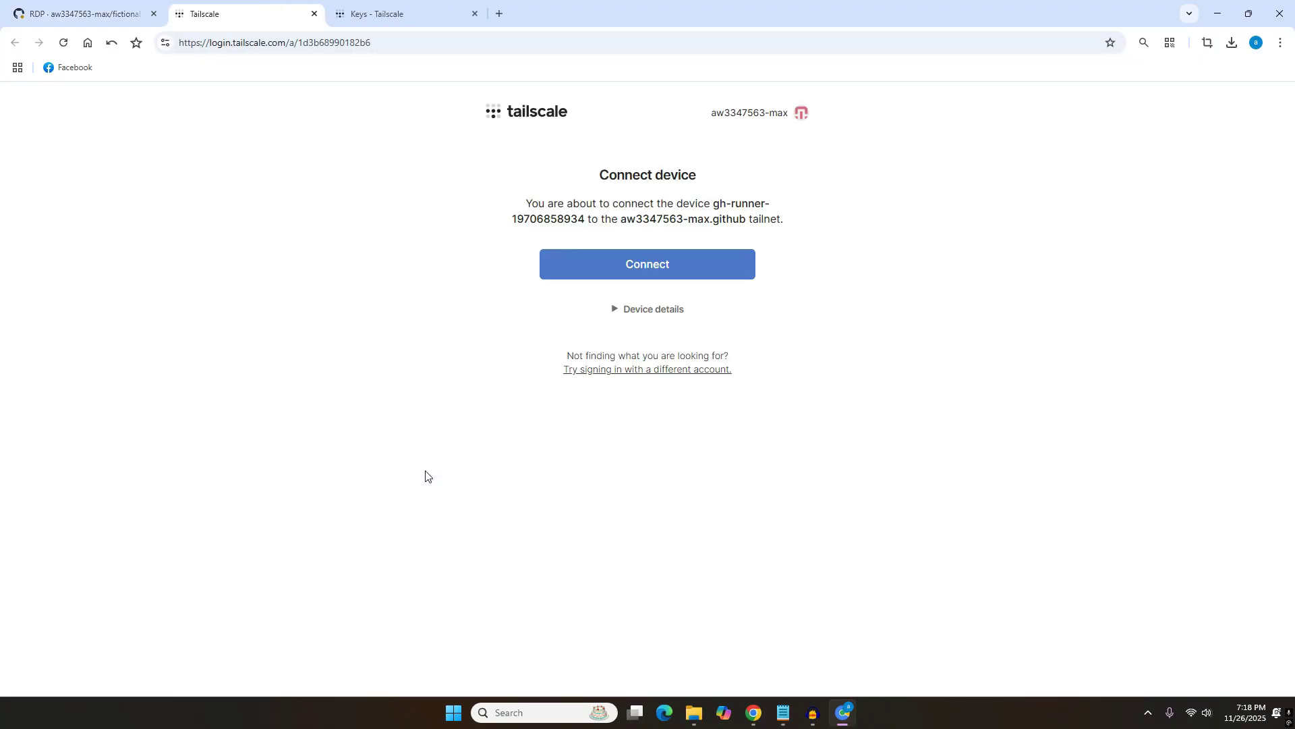
# Connect the GitHub runner device to the tailnet and return to the secure-rdp job log
pyautogui.click(606, 276)
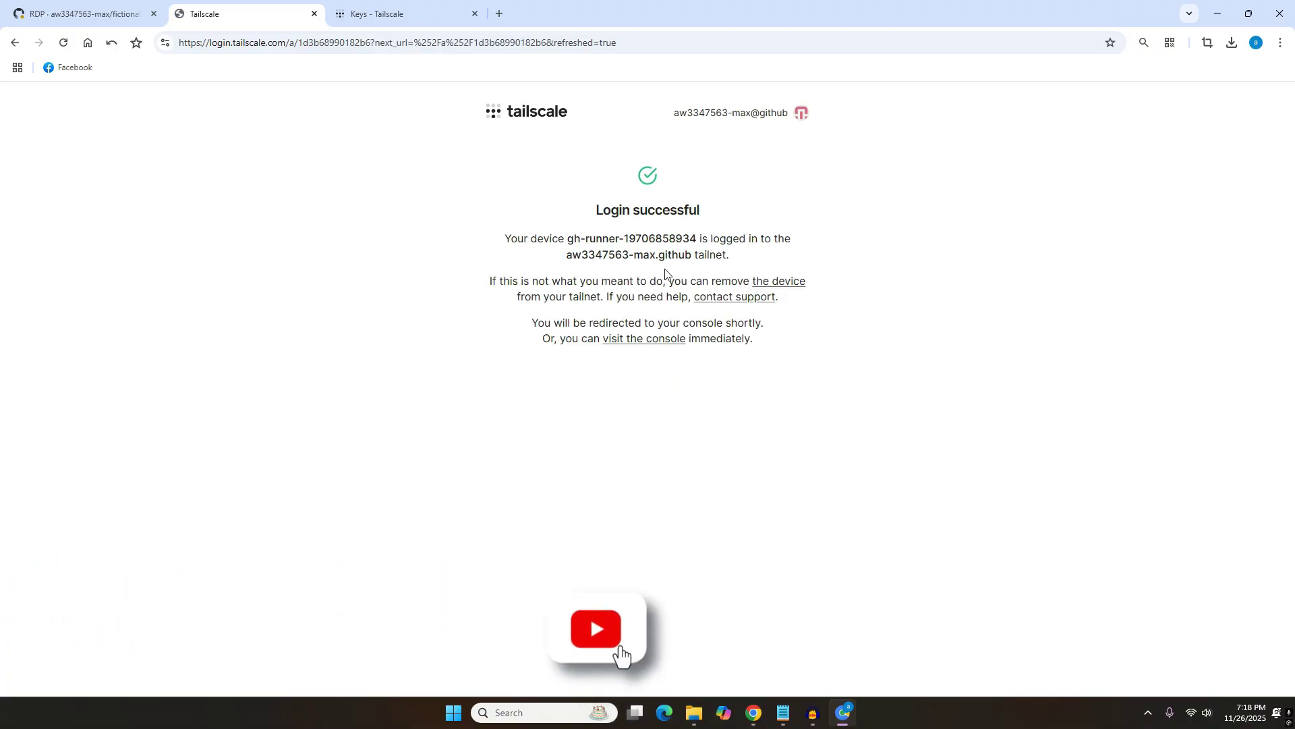
pyautogui.moveTo(597, 213); pyautogui.dragTo(697, 212)
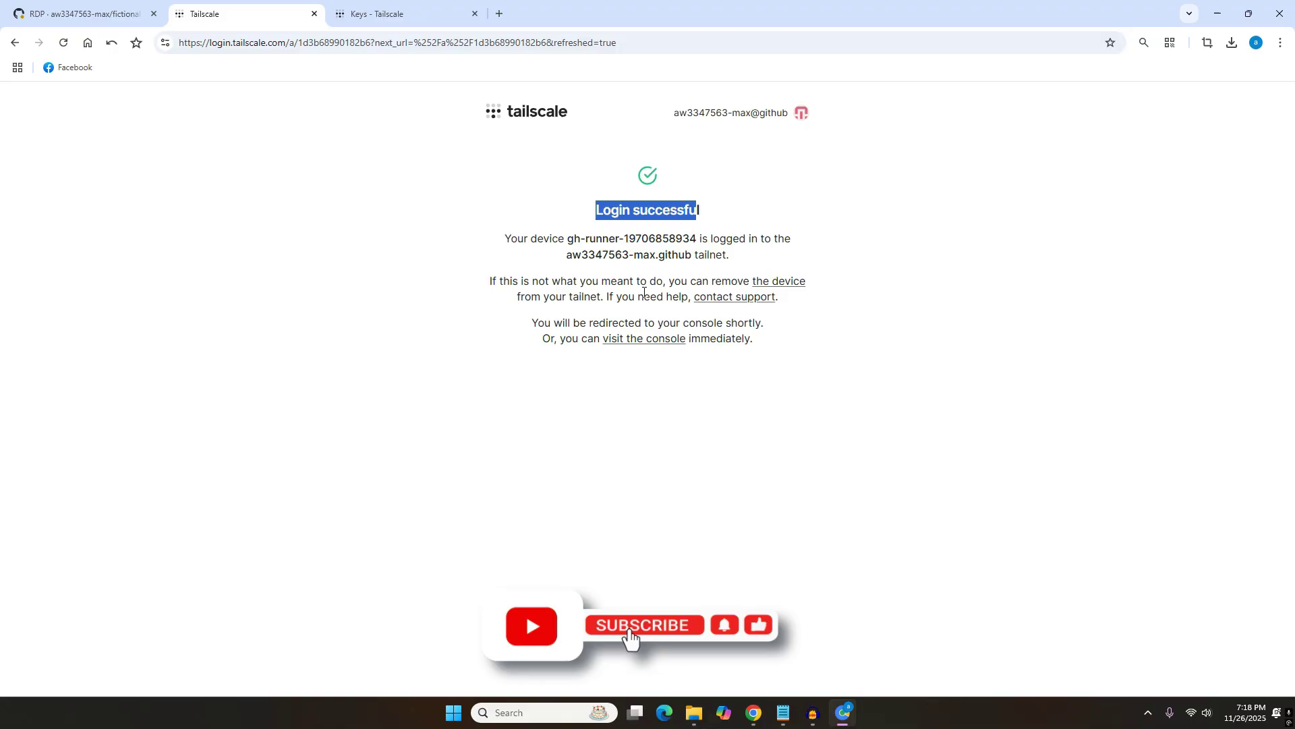
pyautogui.click(88, 12)
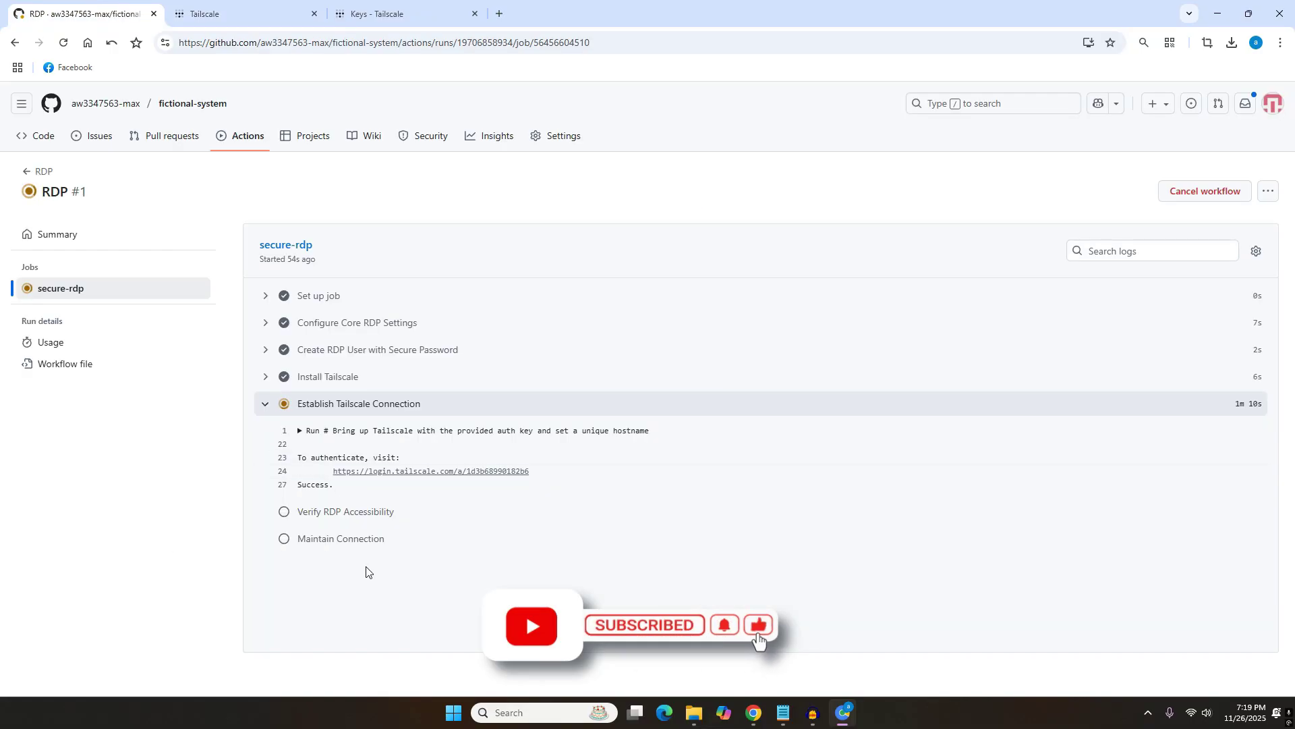
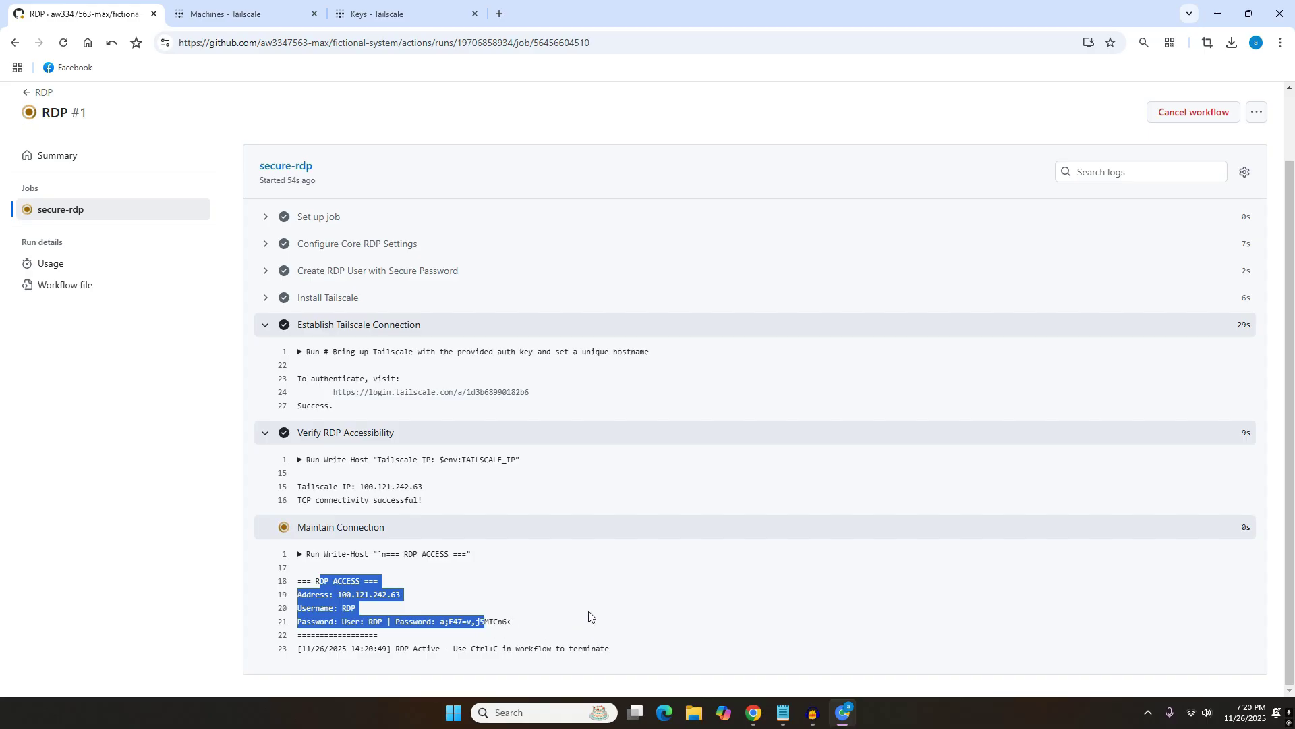
pyautogui.click(186, 562)
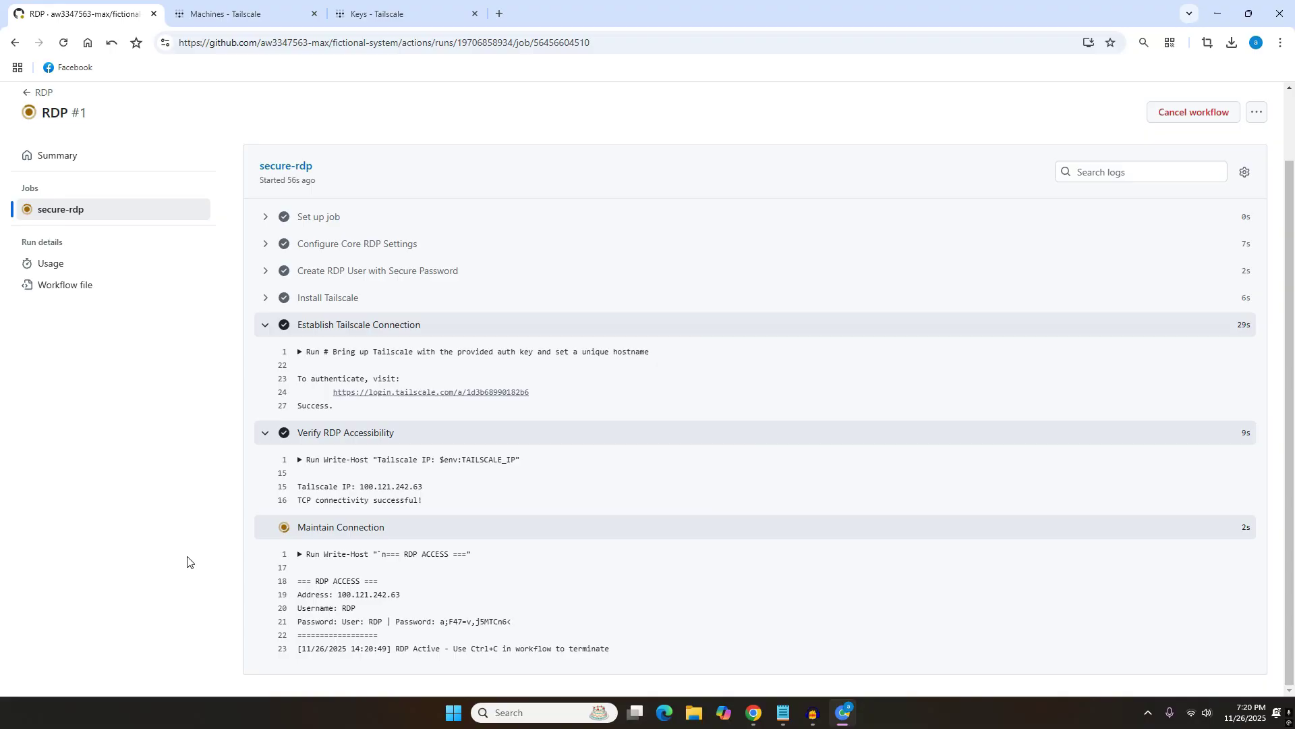
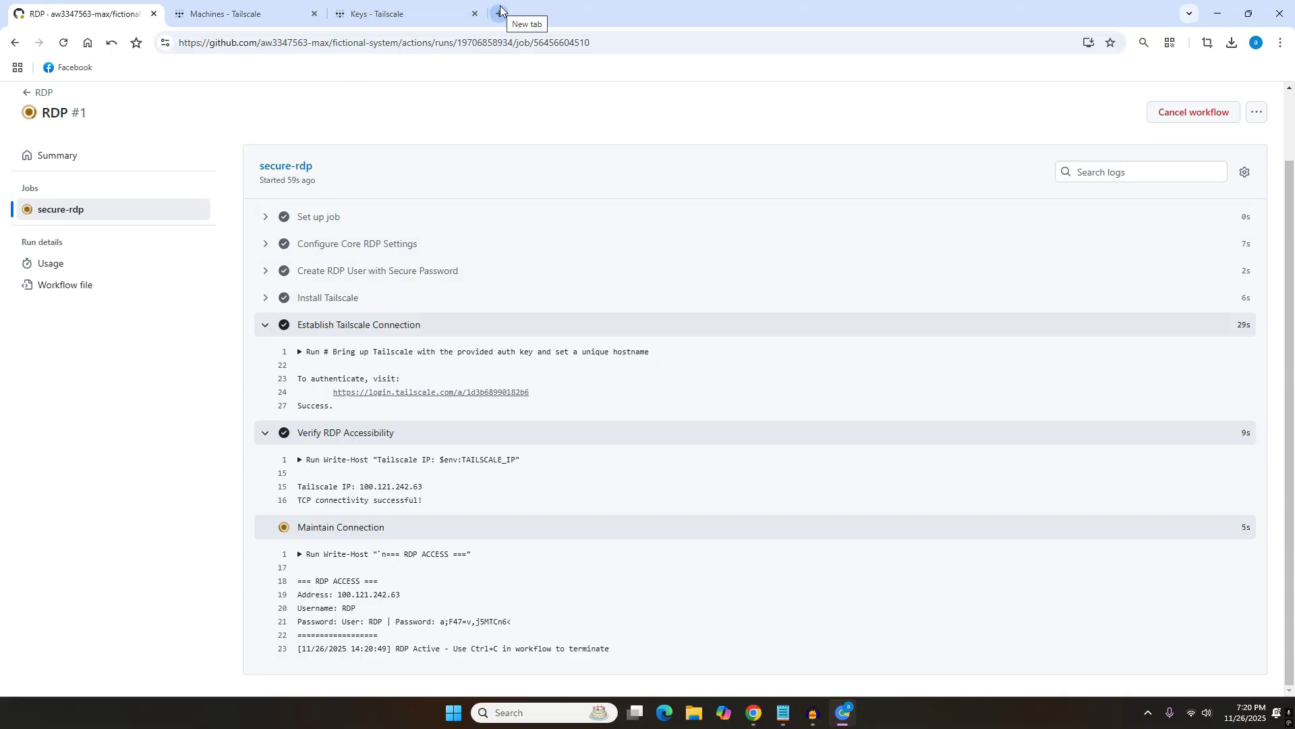
# Search the web for tailscale in a new browser tab
pyautogui.click(500, 12)
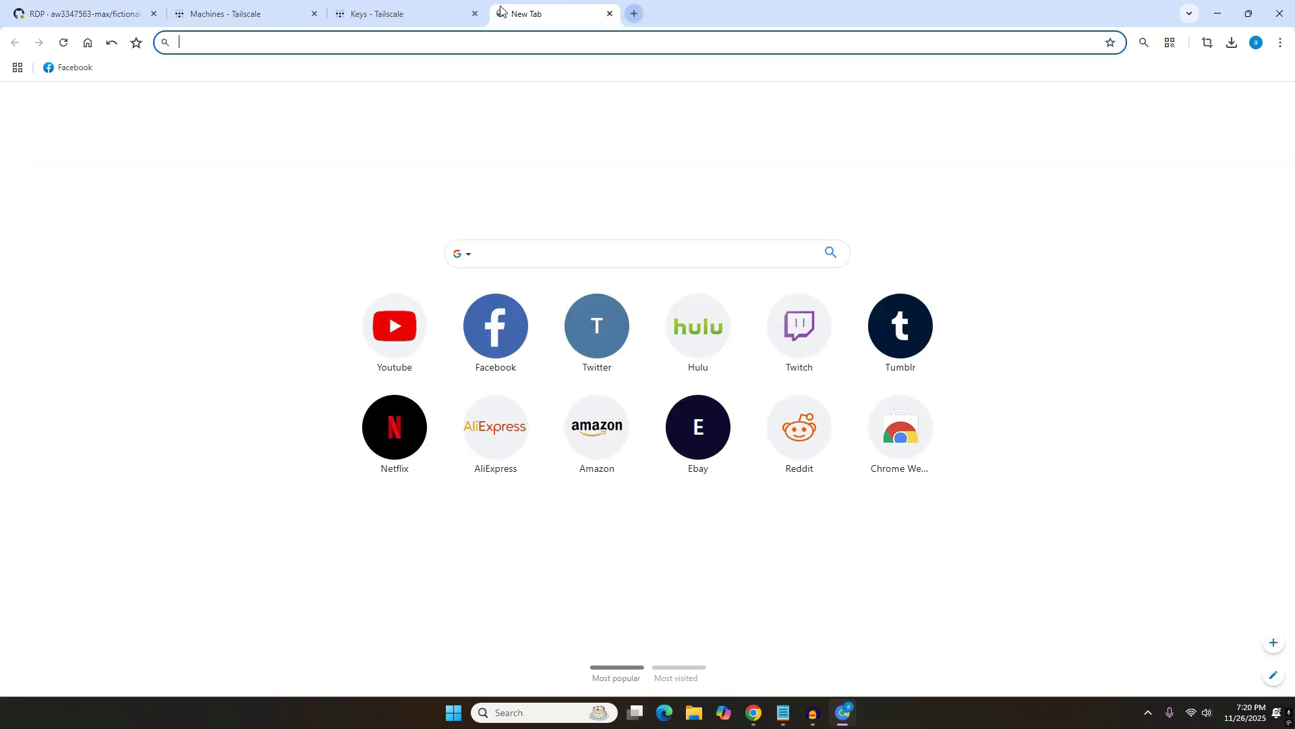
pyautogui.click(572, 259)
pyautogui.write('t')
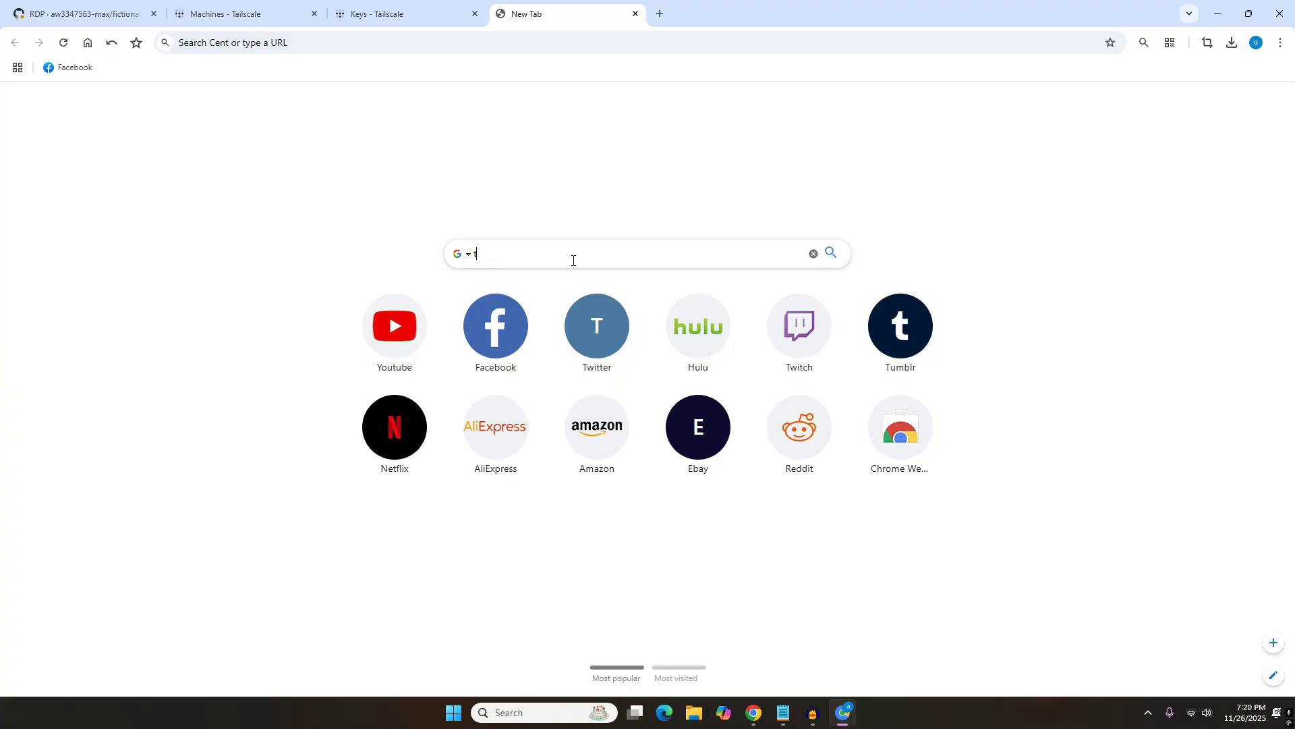
pyautogui.write('ai')
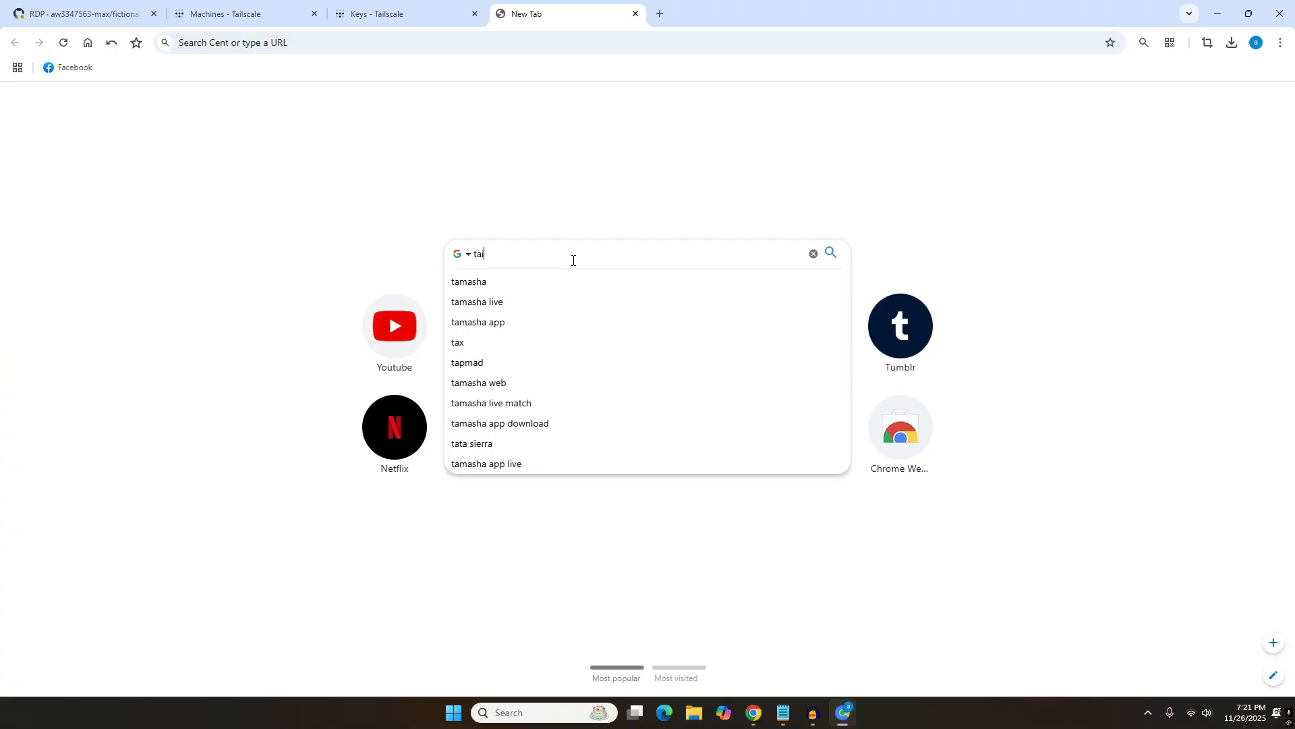
pyautogui.write('ls')
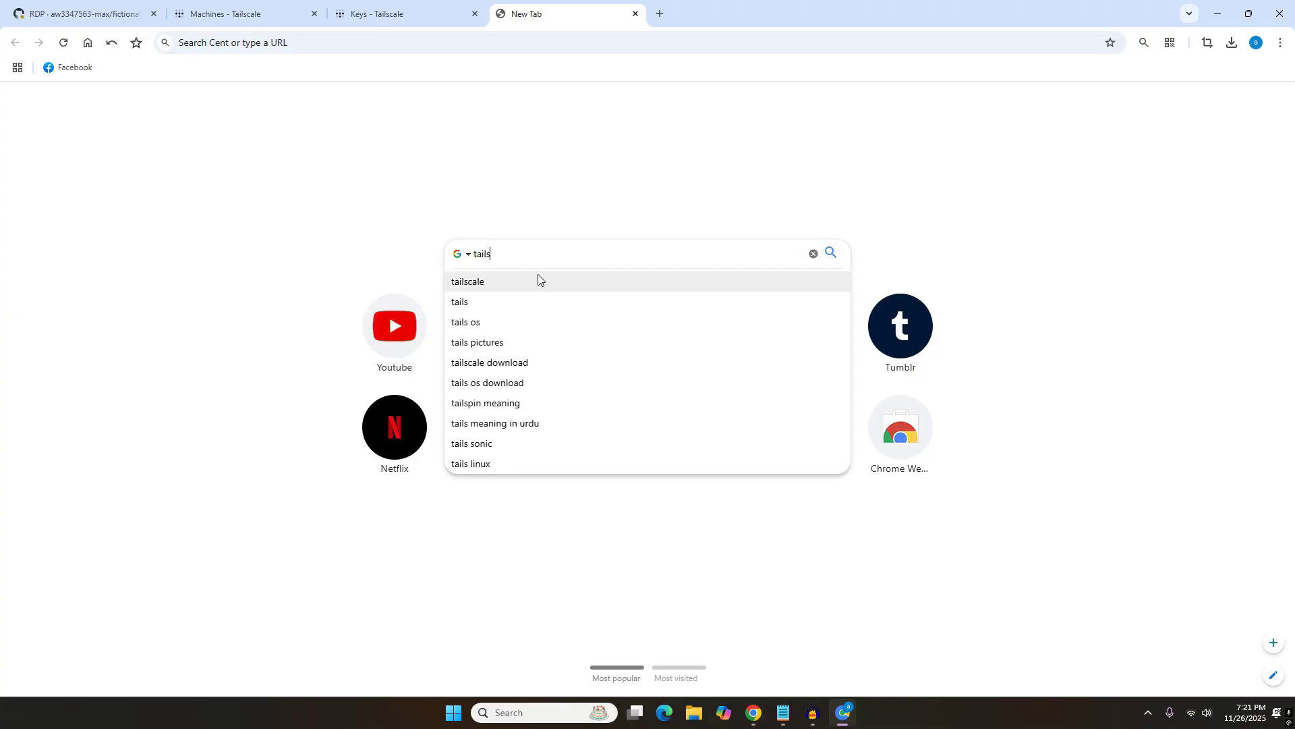
pyautogui.click(546, 277)
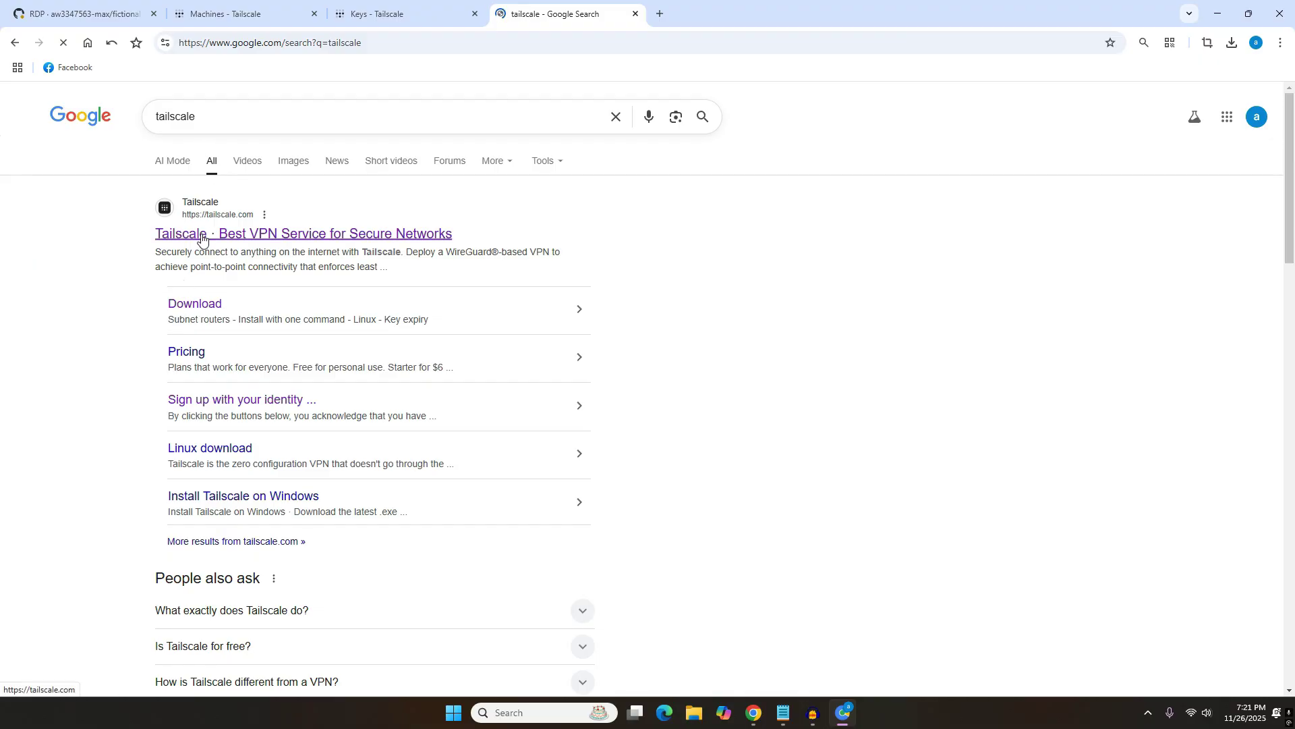
# Open Tailscale's download page and try to download the Windows installer
pyautogui.click(221, 309)
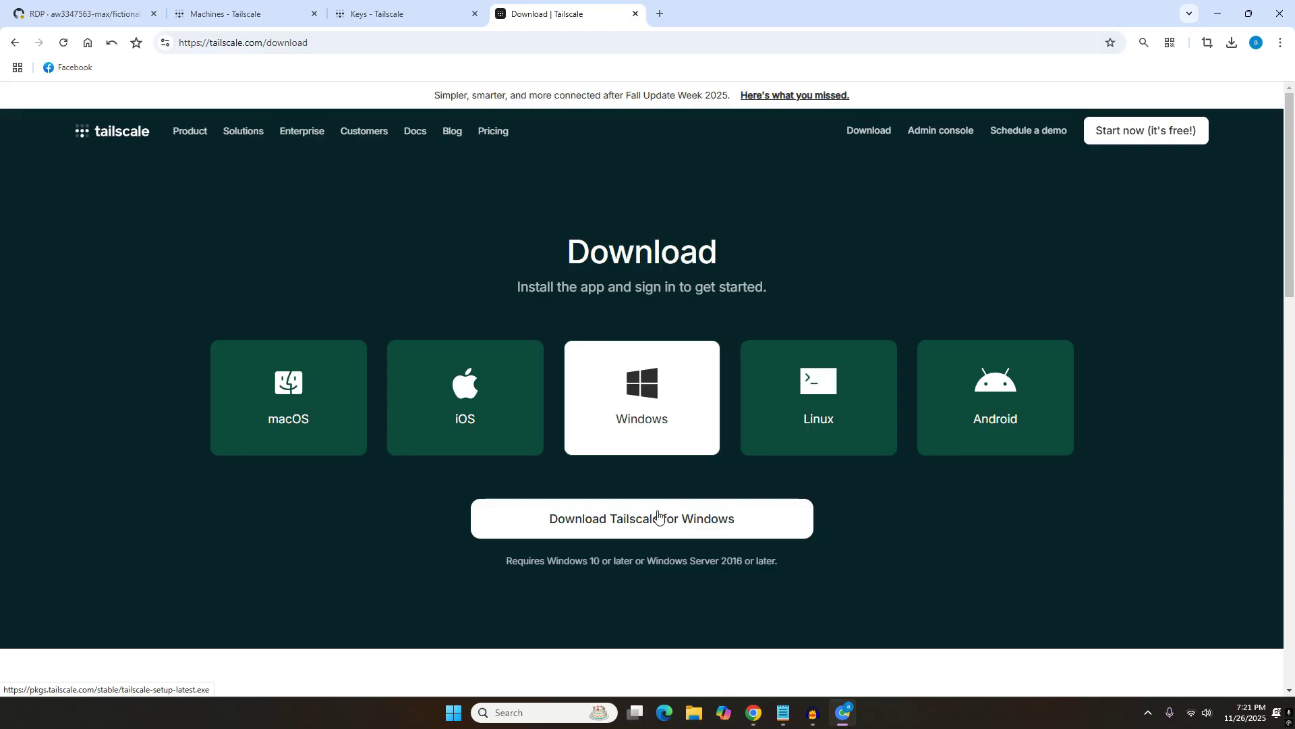
pyautogui.click(693, 523)
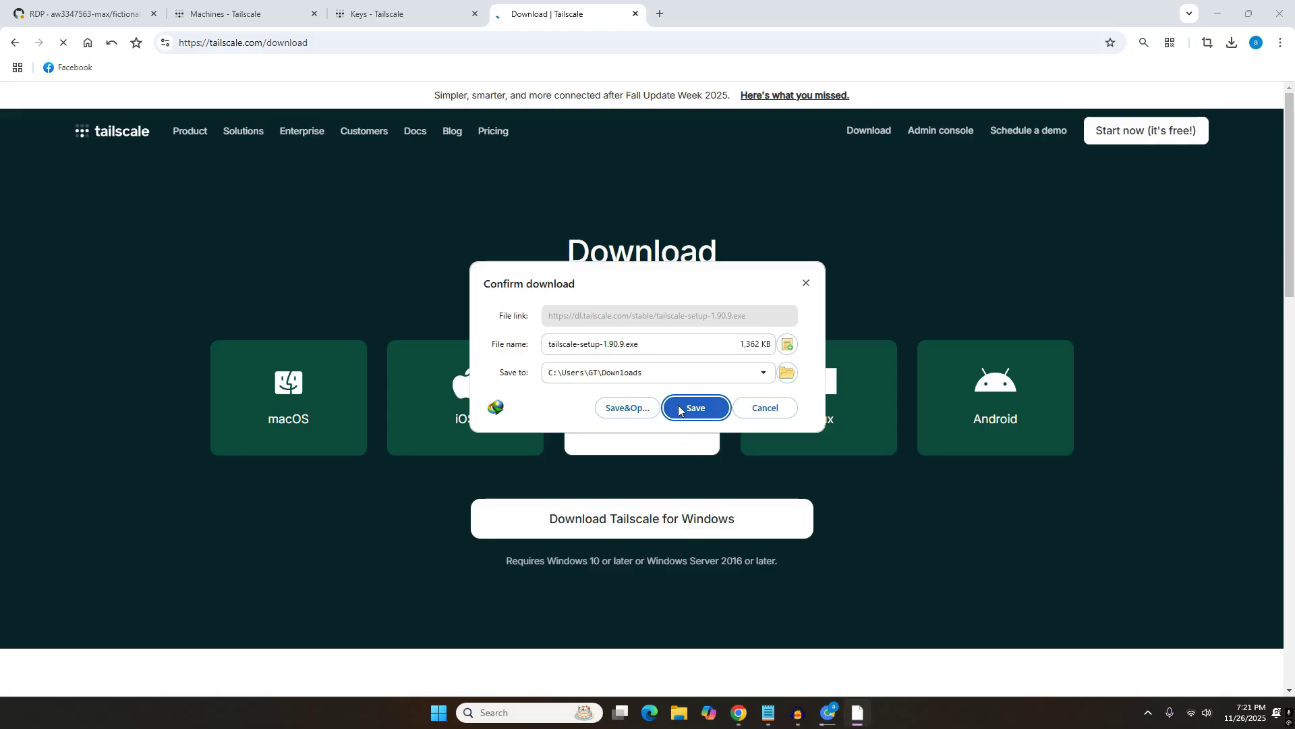
pyautogui.click(766, 410)
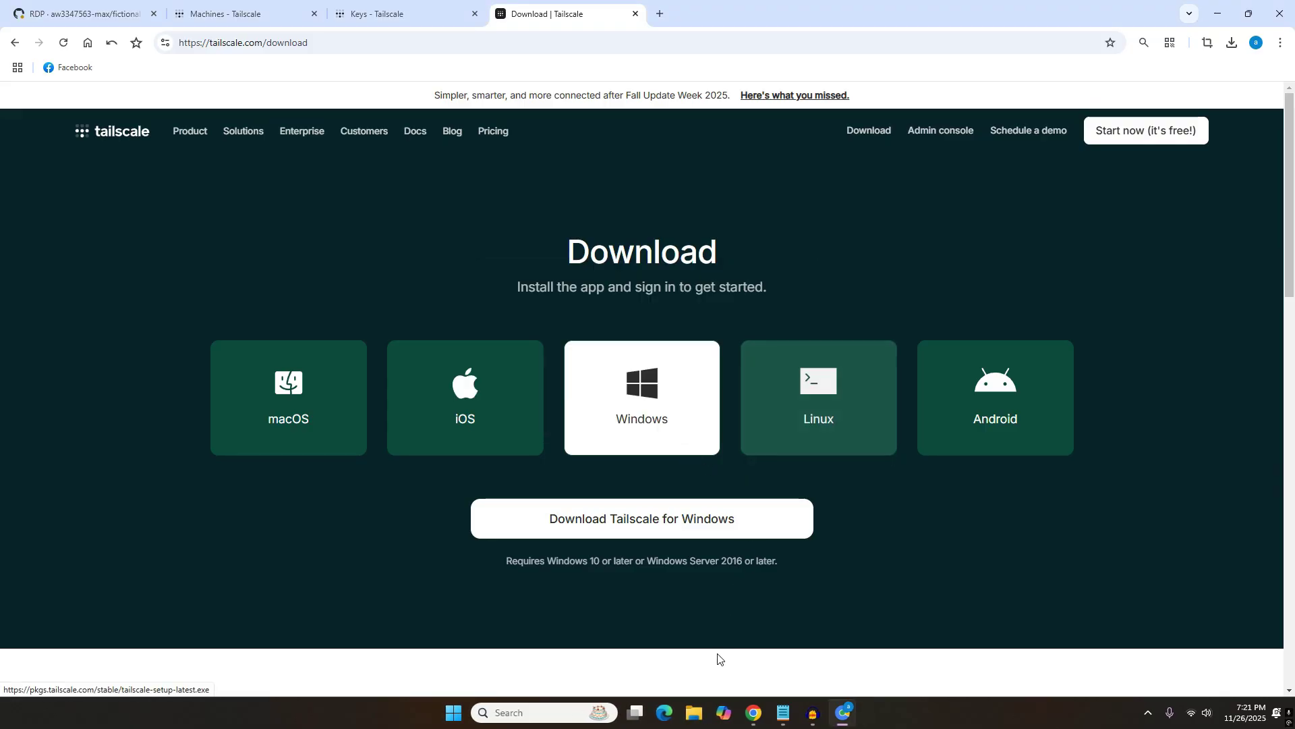
# Look for the Tailscale installer in the Downloads folder, and close the Tailscale download page
pyautogui.click(694, 713)
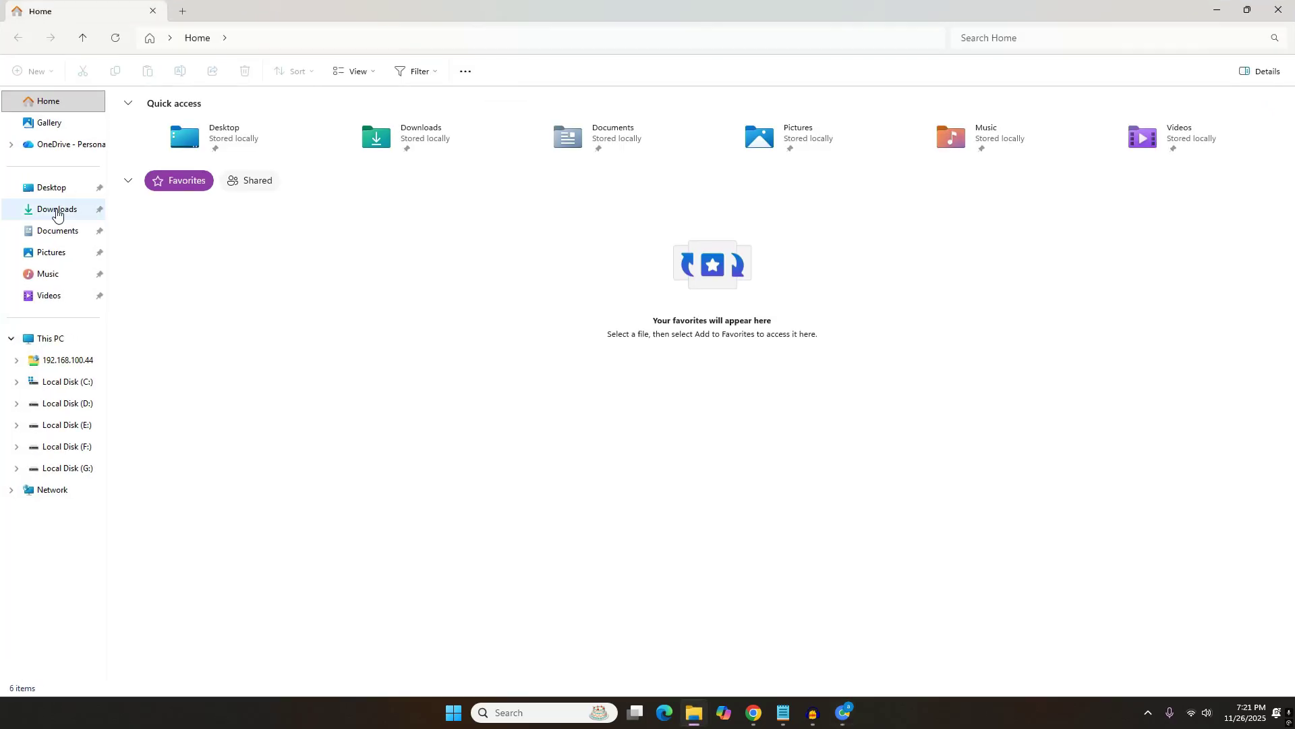
pyautogui.click(57, 213)
pyautogui.moveTo(590, 476)
pyautogui.mouseDown()
pyautogui.moveTo(605, 316)
pyautogui.moveTo(589, 472)
pyautogui.mouseUp()
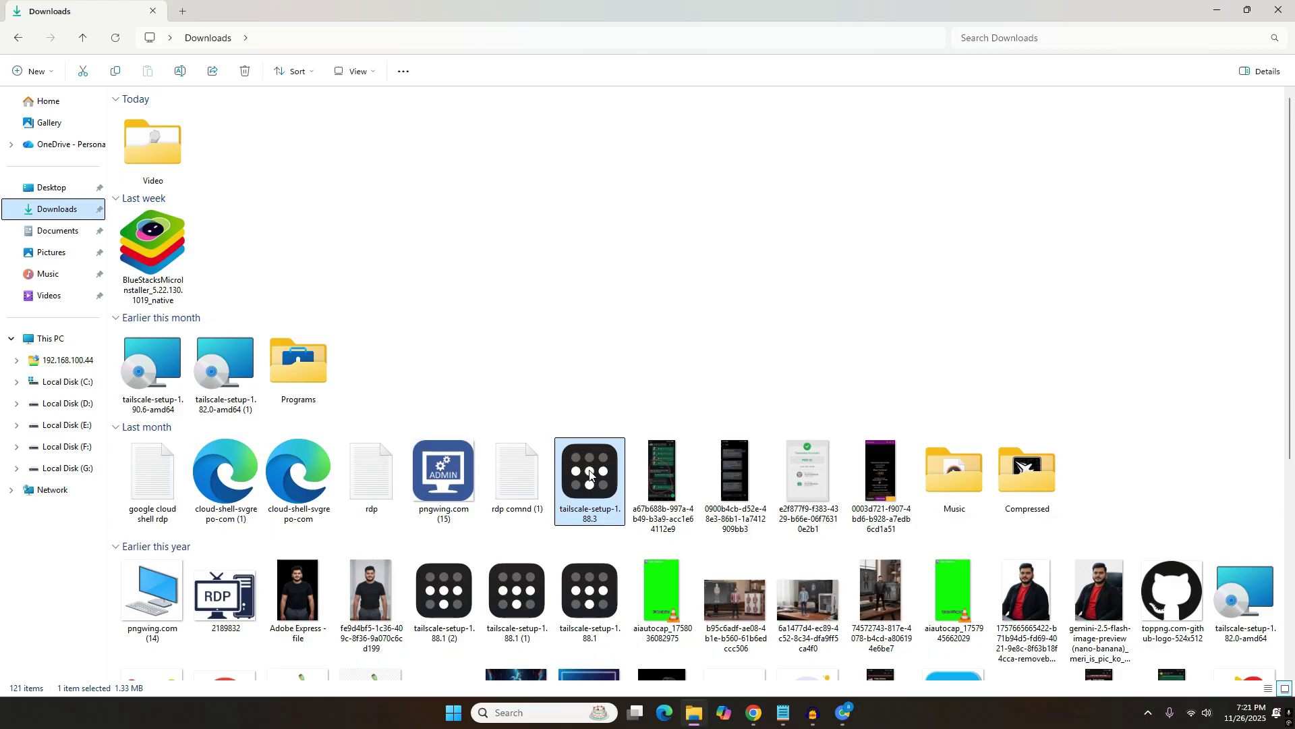
pyautogui.click(1217, 11)
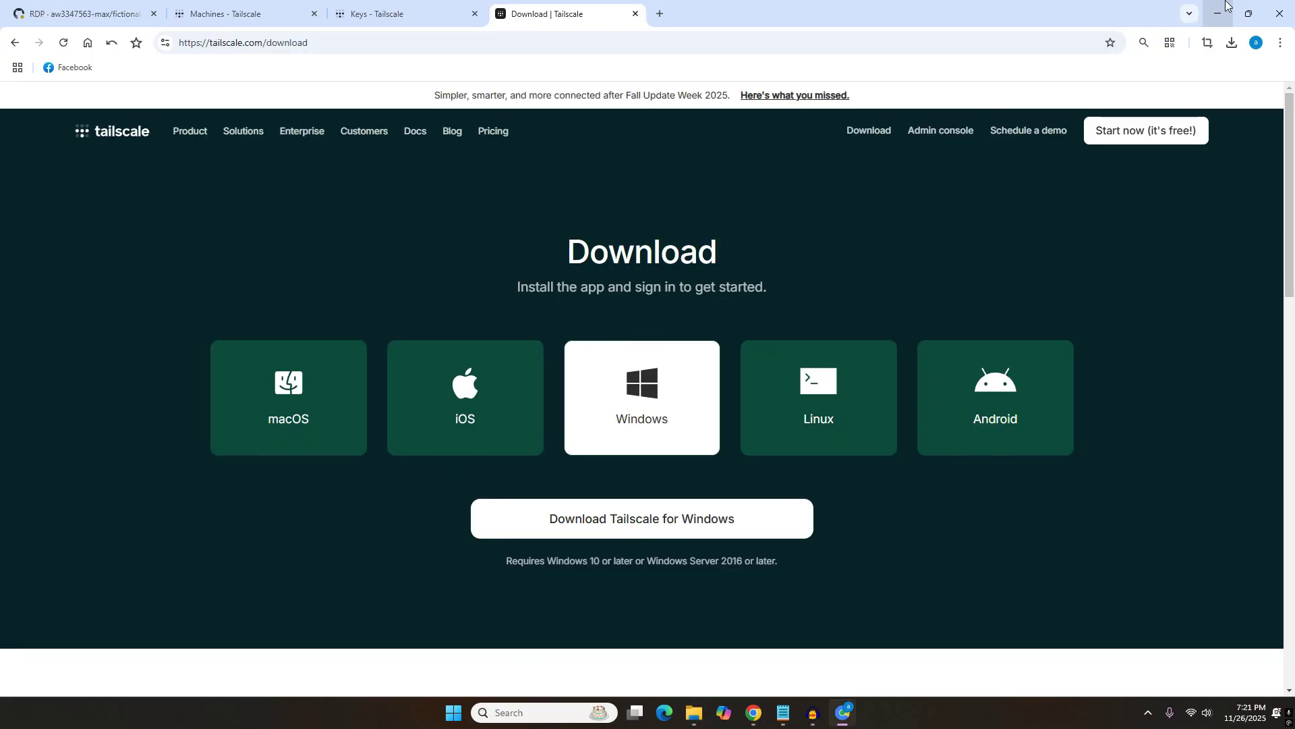
pyautogui.click(636, 14)
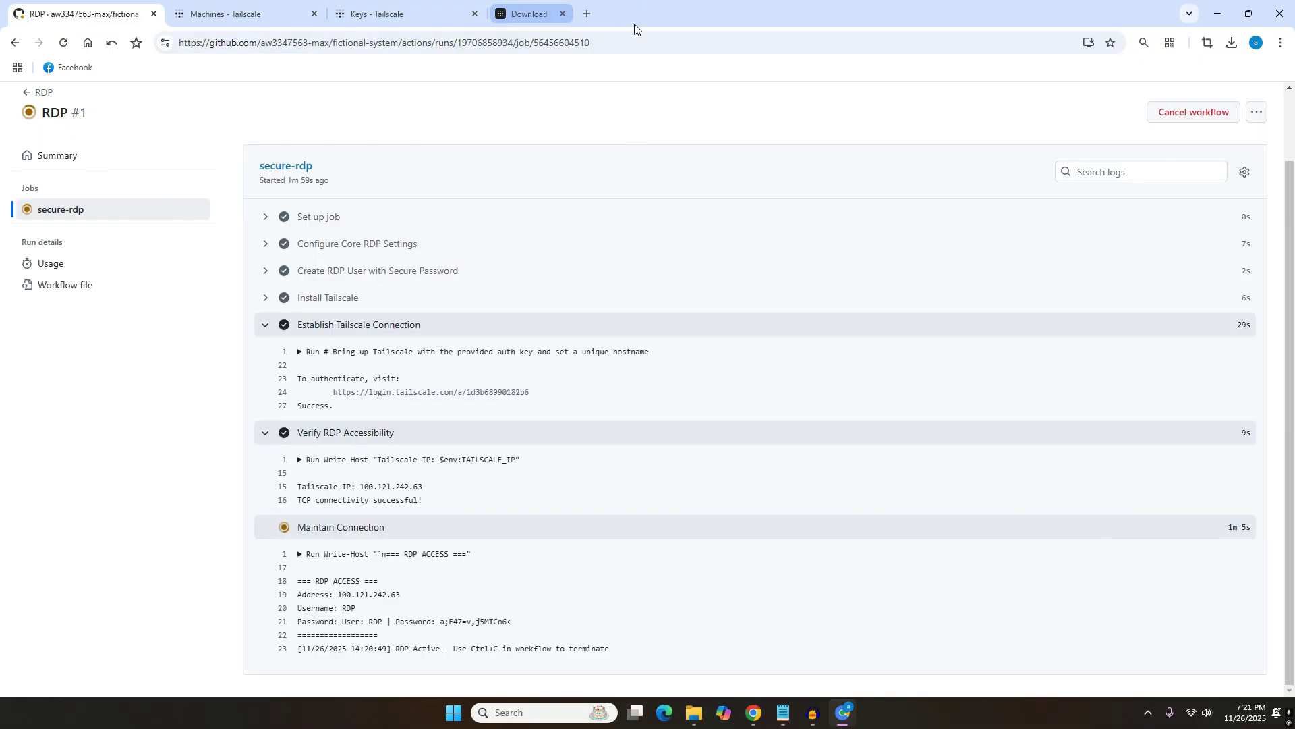
# Clear the open windows off the desktop and launch the installed Tailscale app
pyautogui.click(1218, 13)
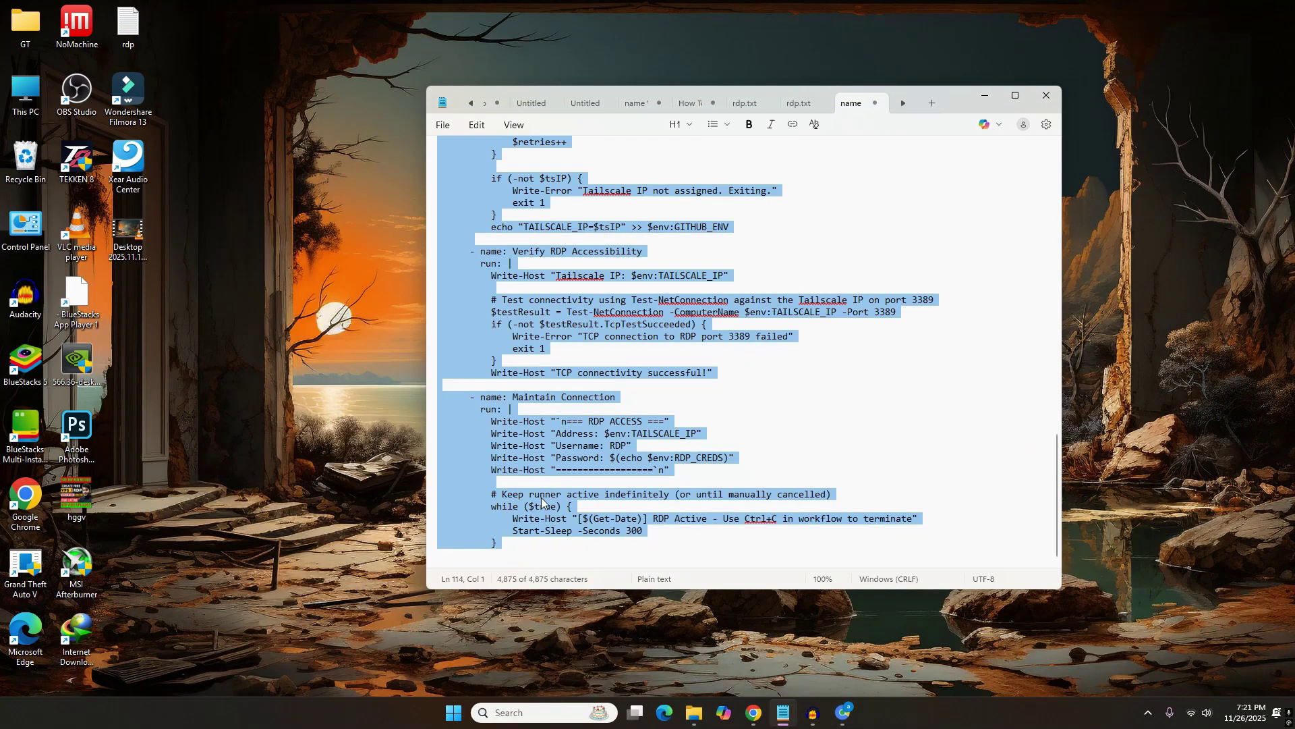
pyautogui.click(984, 95)
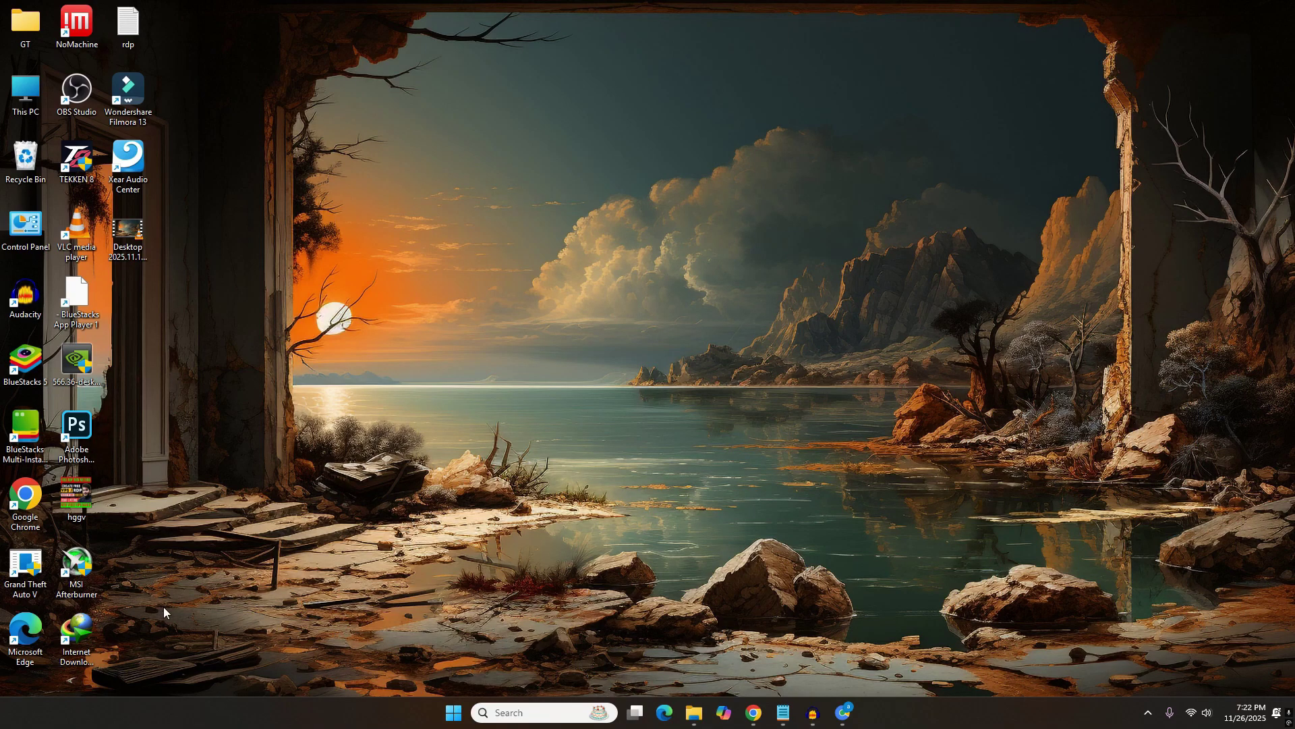
pyautogui.click(513, 713)
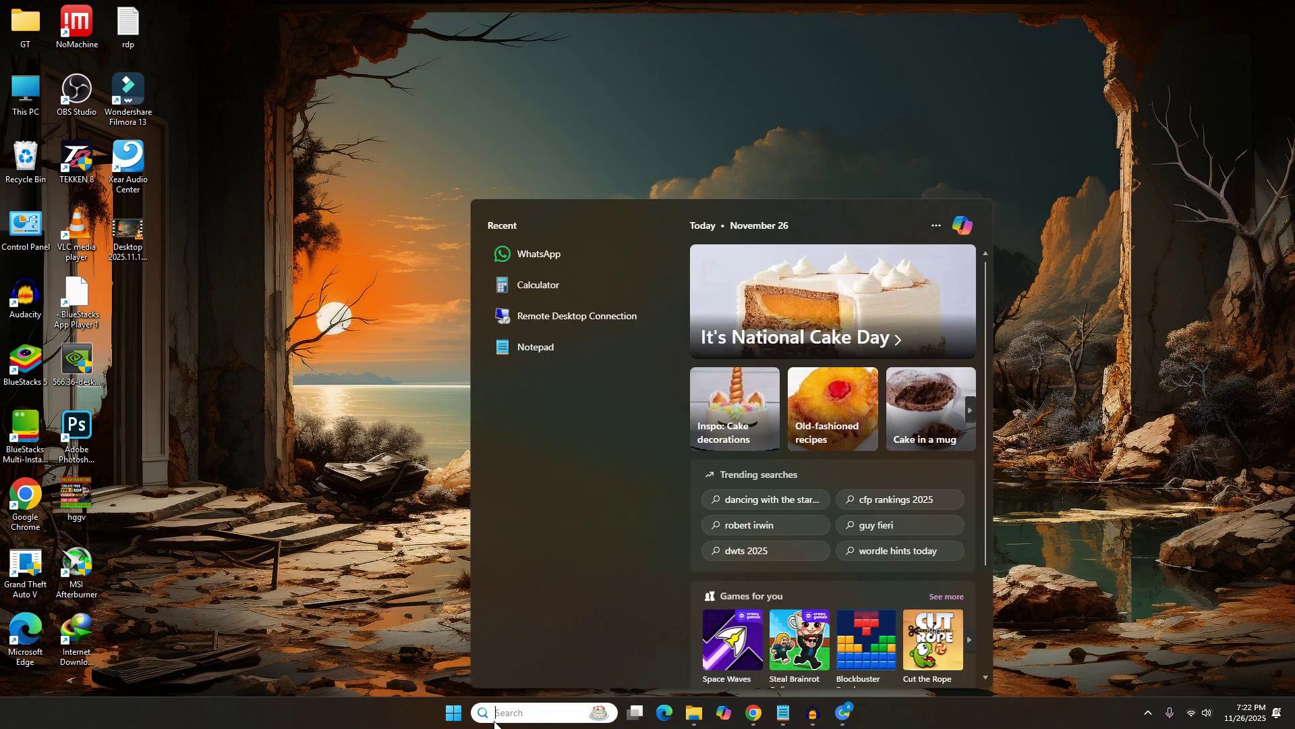
pyautogui.write('t')
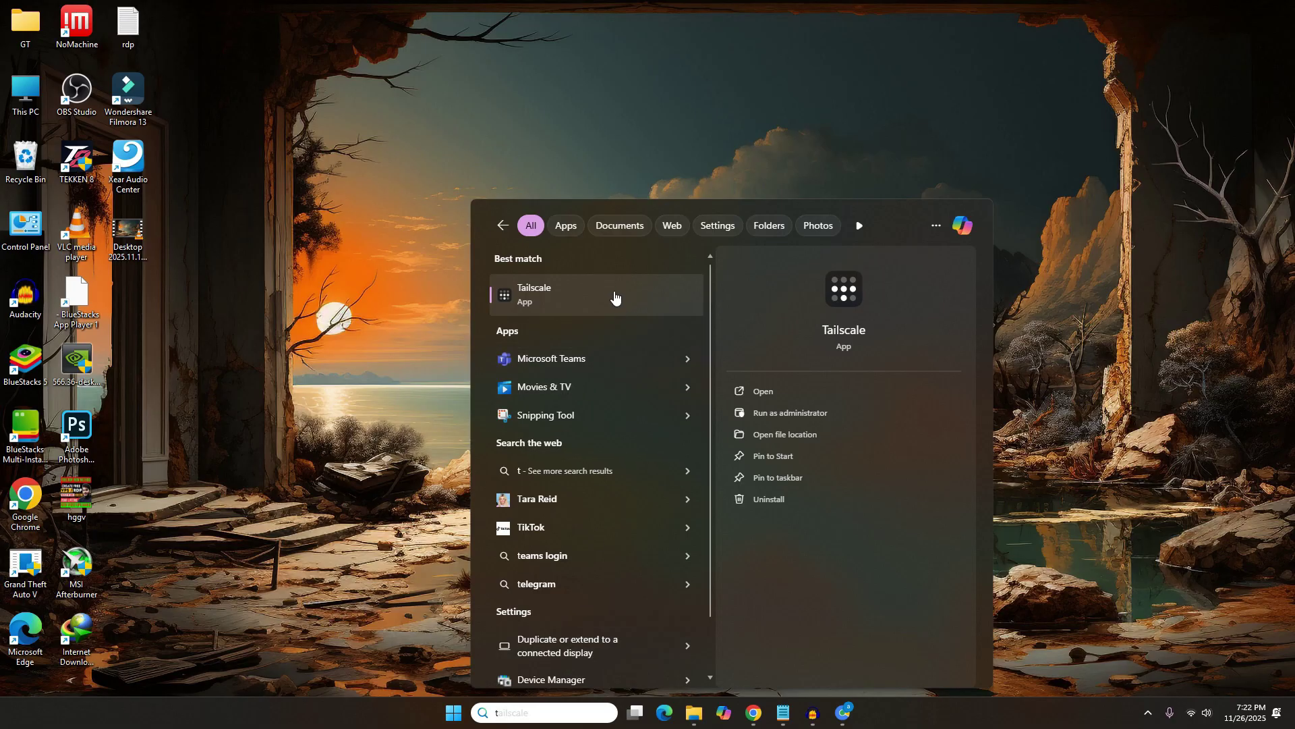
pyautogui.click(615, 297)
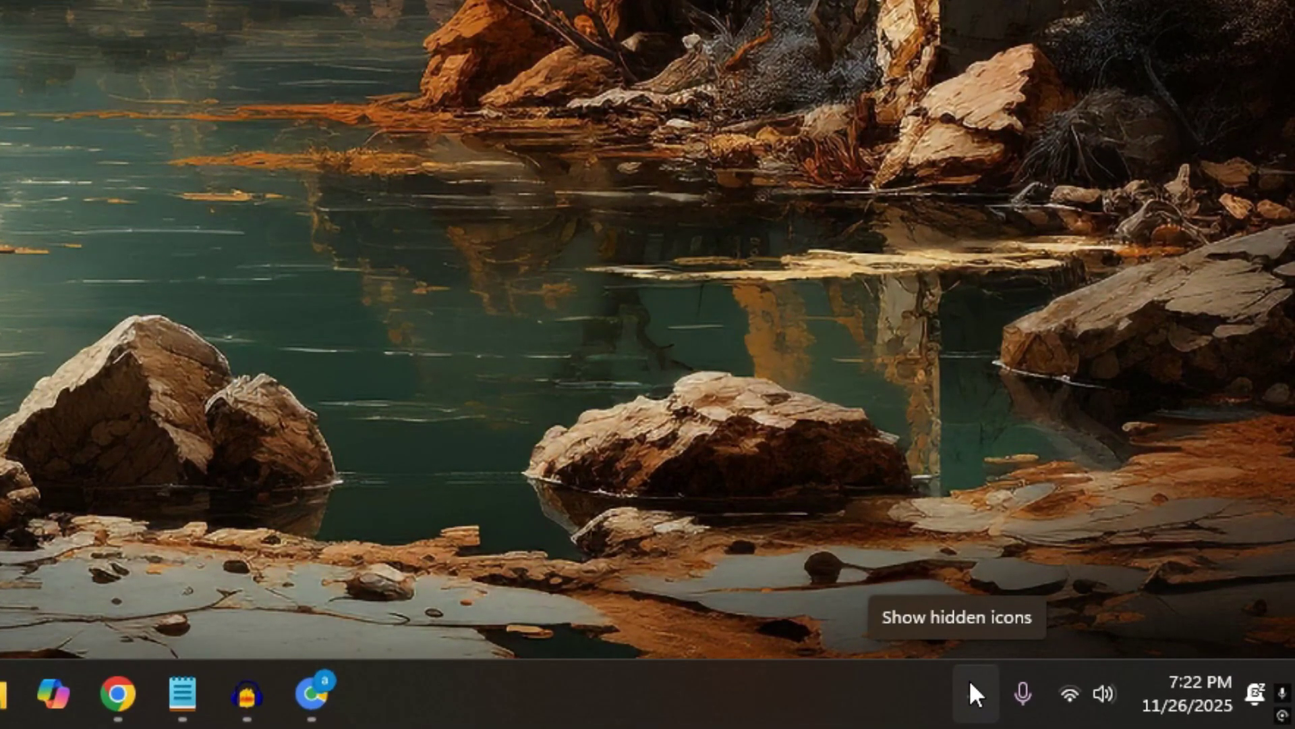
# Start the login from the Tailscale client in the system tray so its sign-in page opens in Edge
pyautogui.click(970, 683)
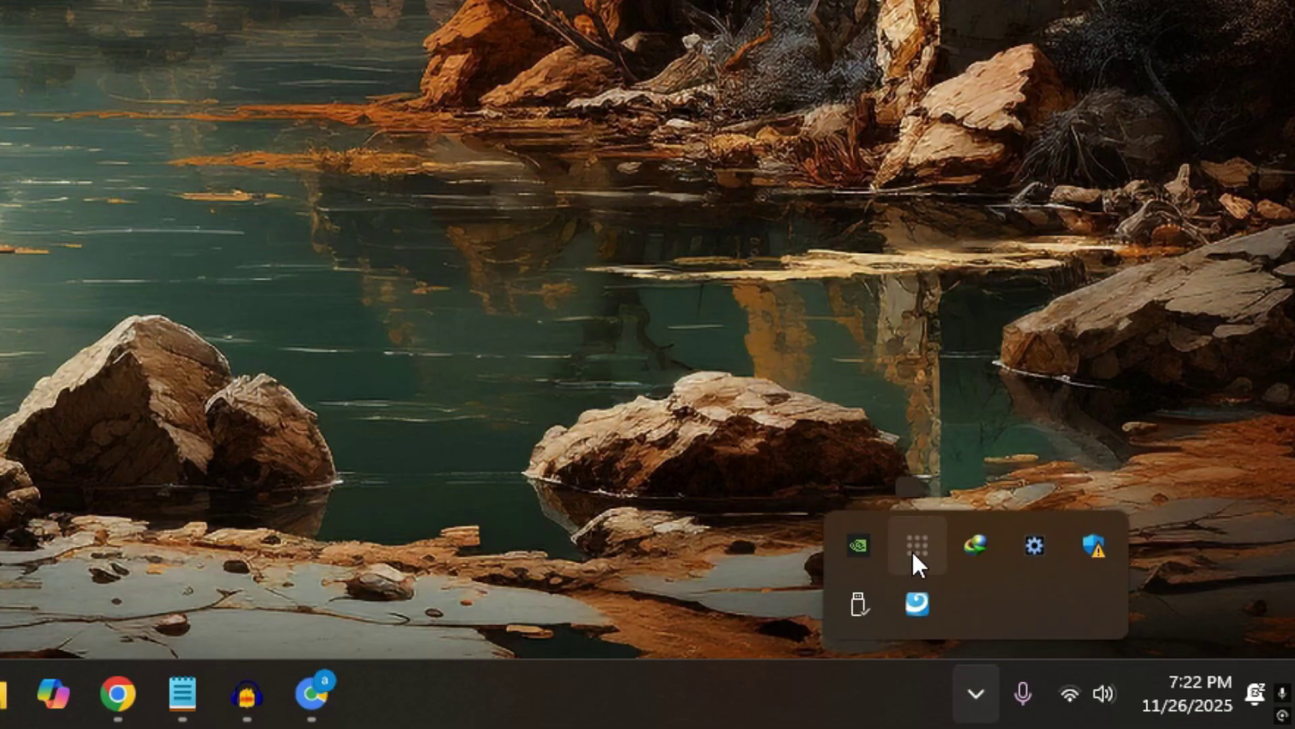
pyautogui.rightClick(912, 551)
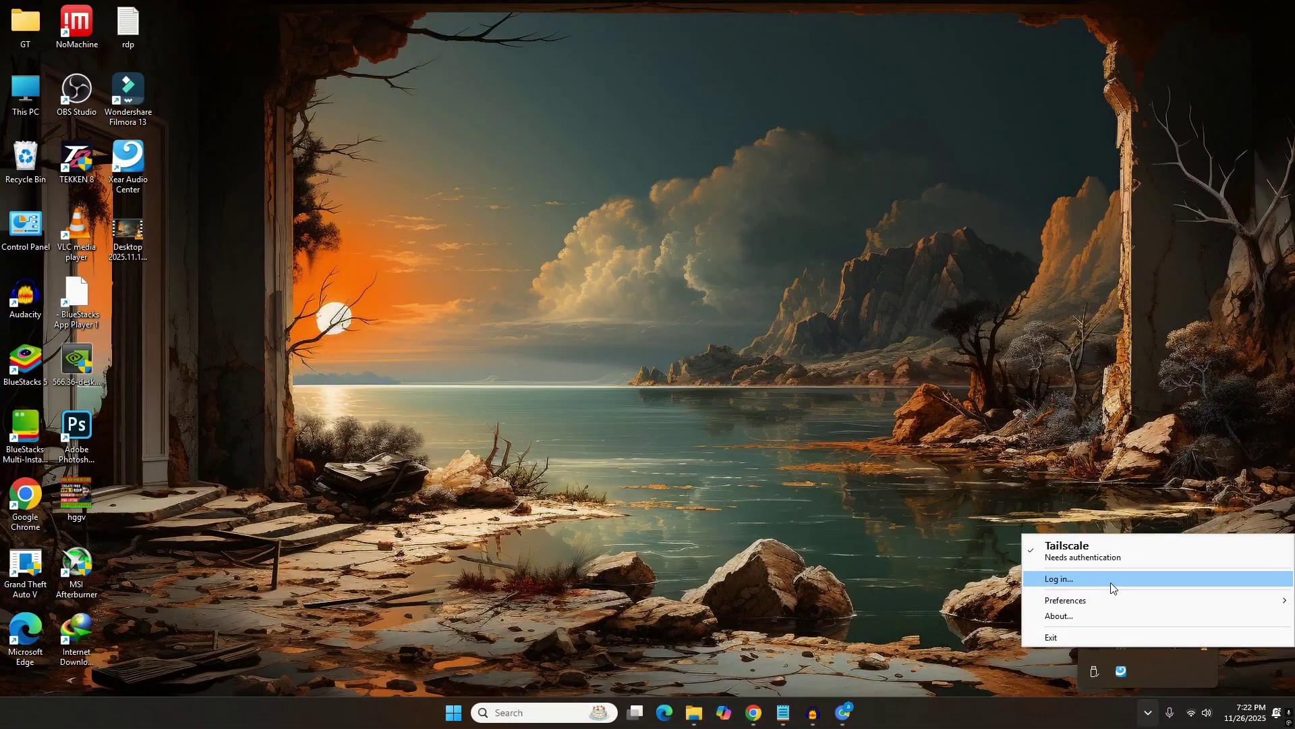
pyautogui.click(1075, 553)
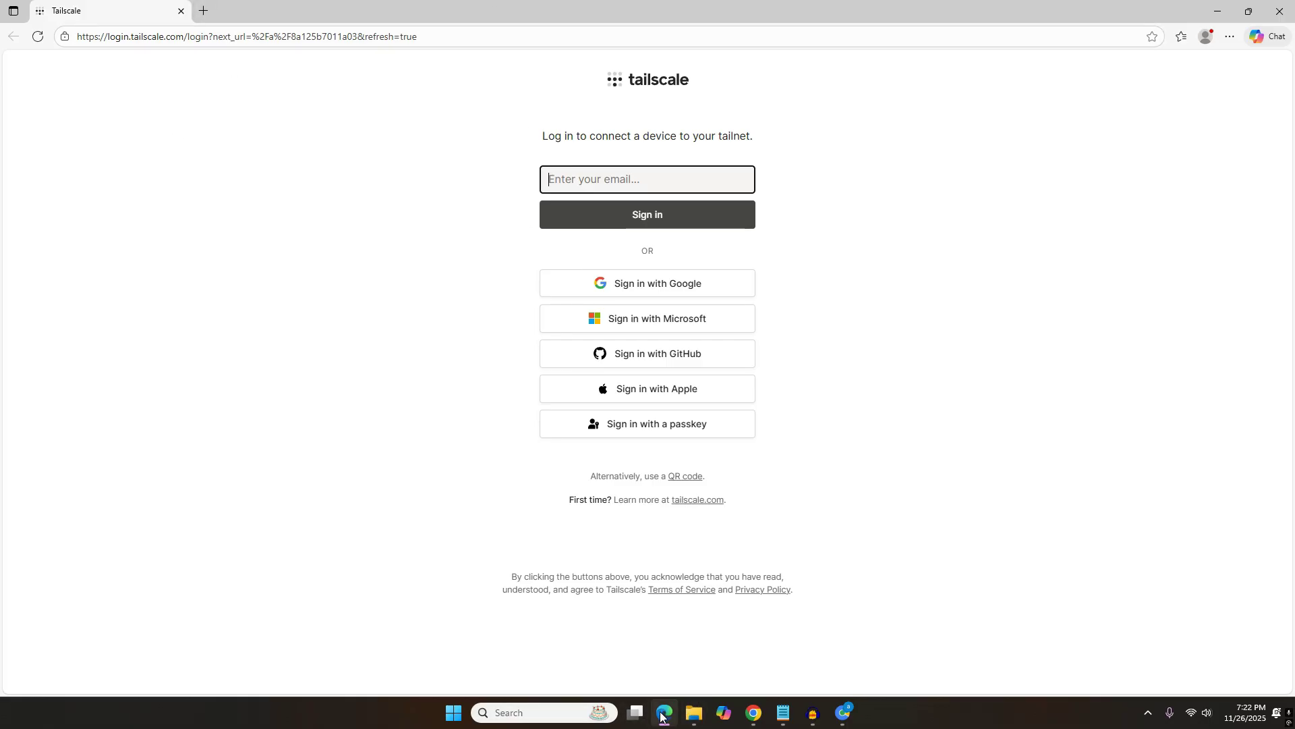
# Copy the Tailscale login page address from Edge and open it in a new tab of the browser running the GitHub session
pyautogui.moveTo(661, 717)
pyautogui.moveTo(847, 726)
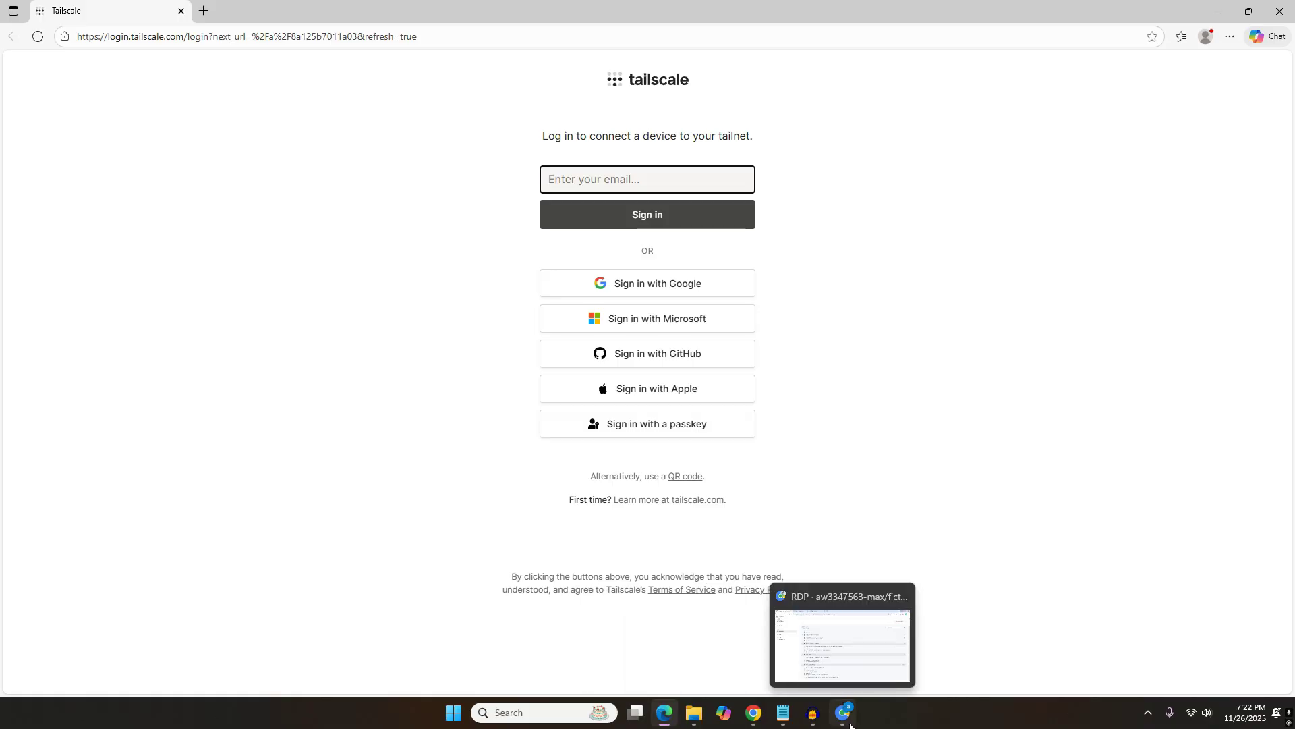
pyautogui.click(209, 43)
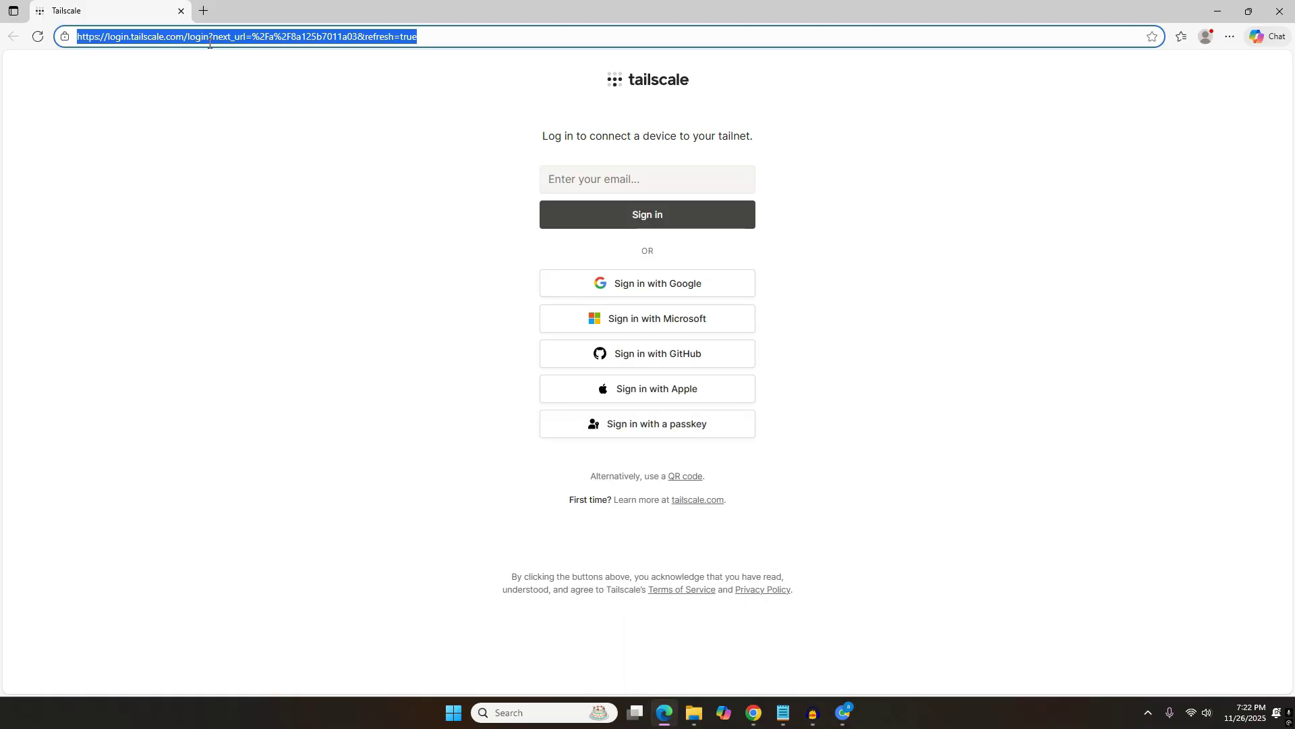
pyautogui.rightClick(208, 43)
pyautogui.click(302, 186)
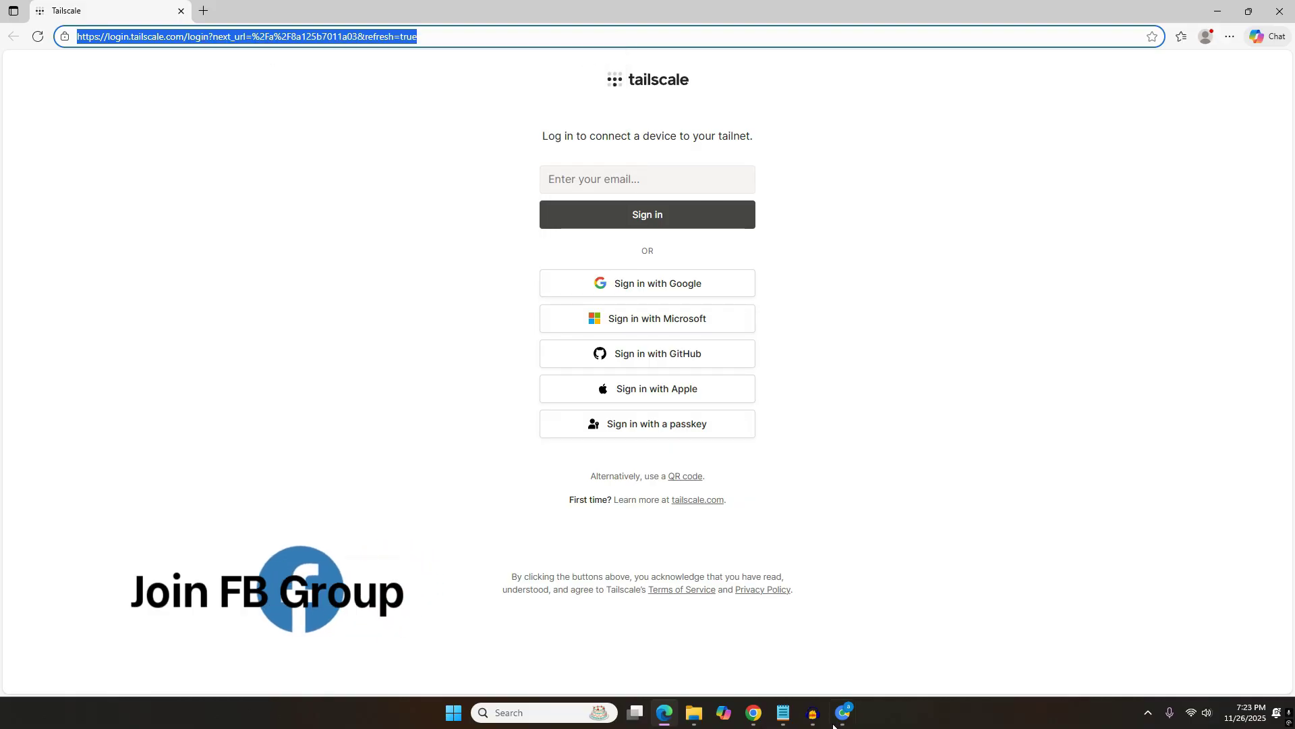
pyautogui.click(843, 714)
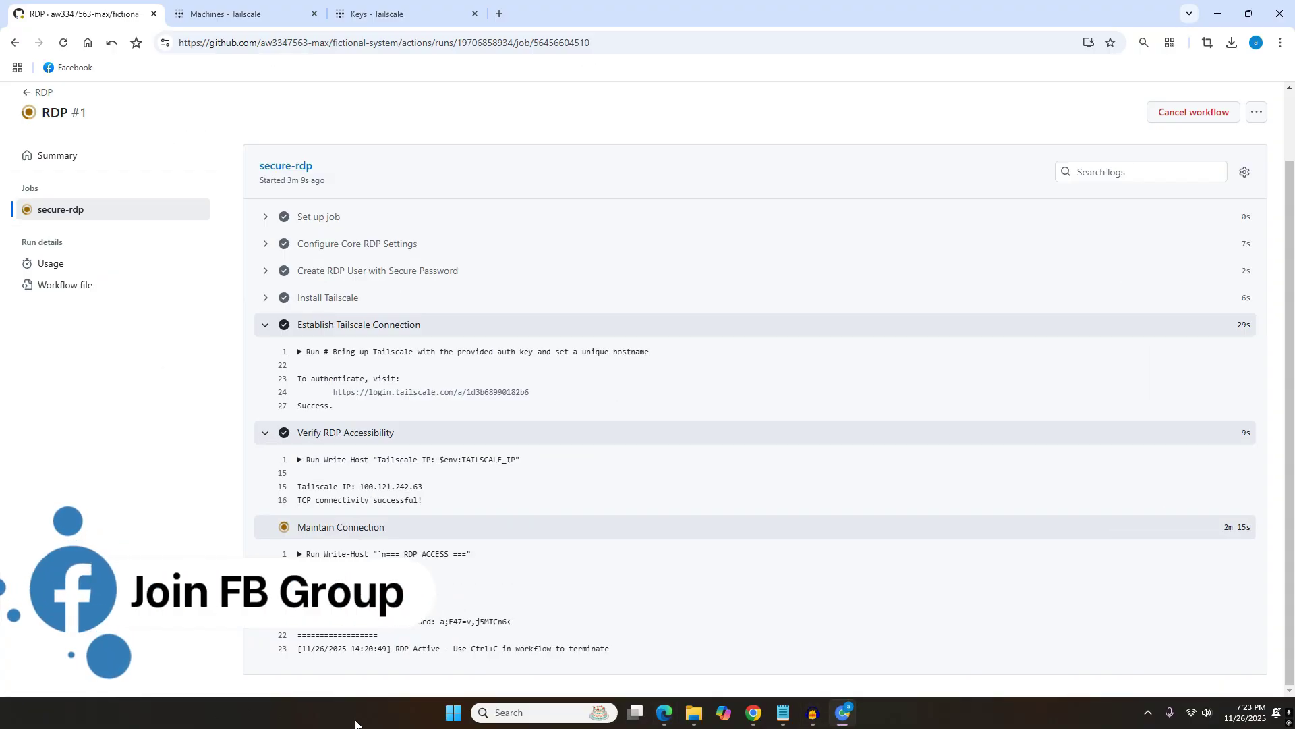
pyautogui.click(499, 13)
pyautogui.rightClick(422, 43)
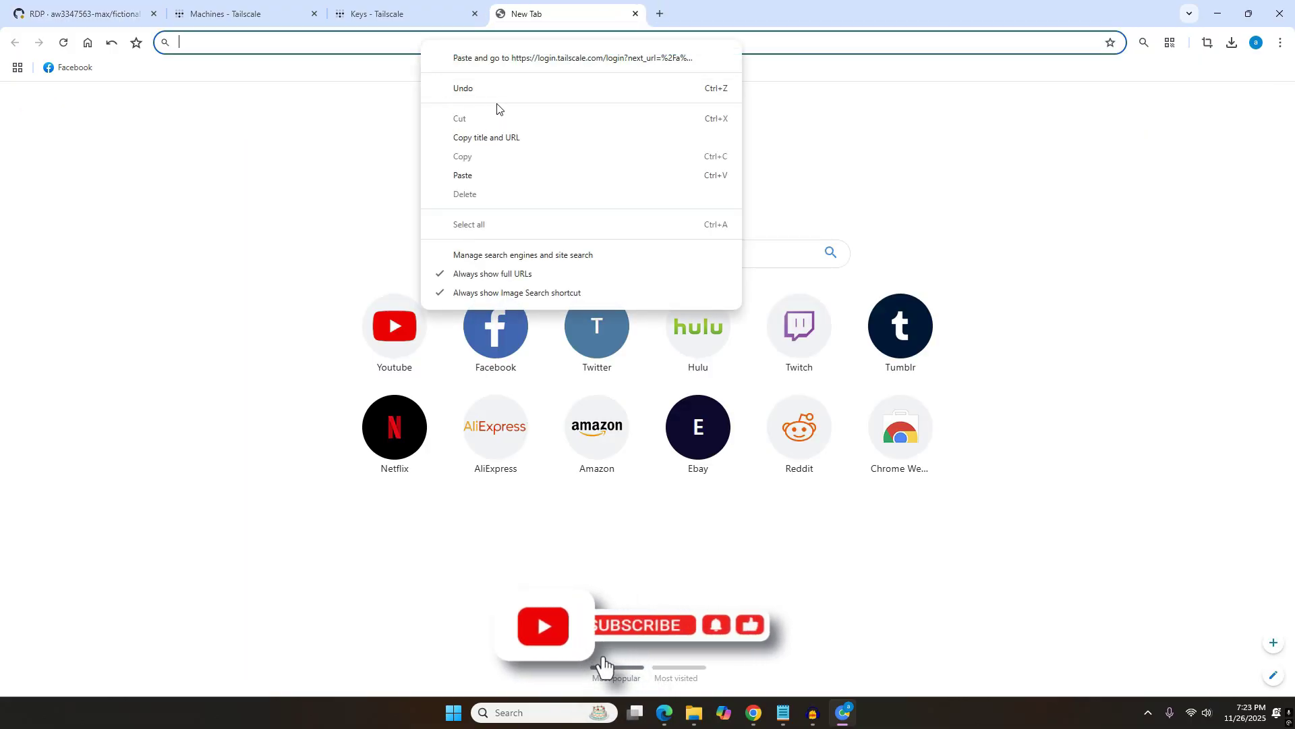
pyautogui.click(512, 61)
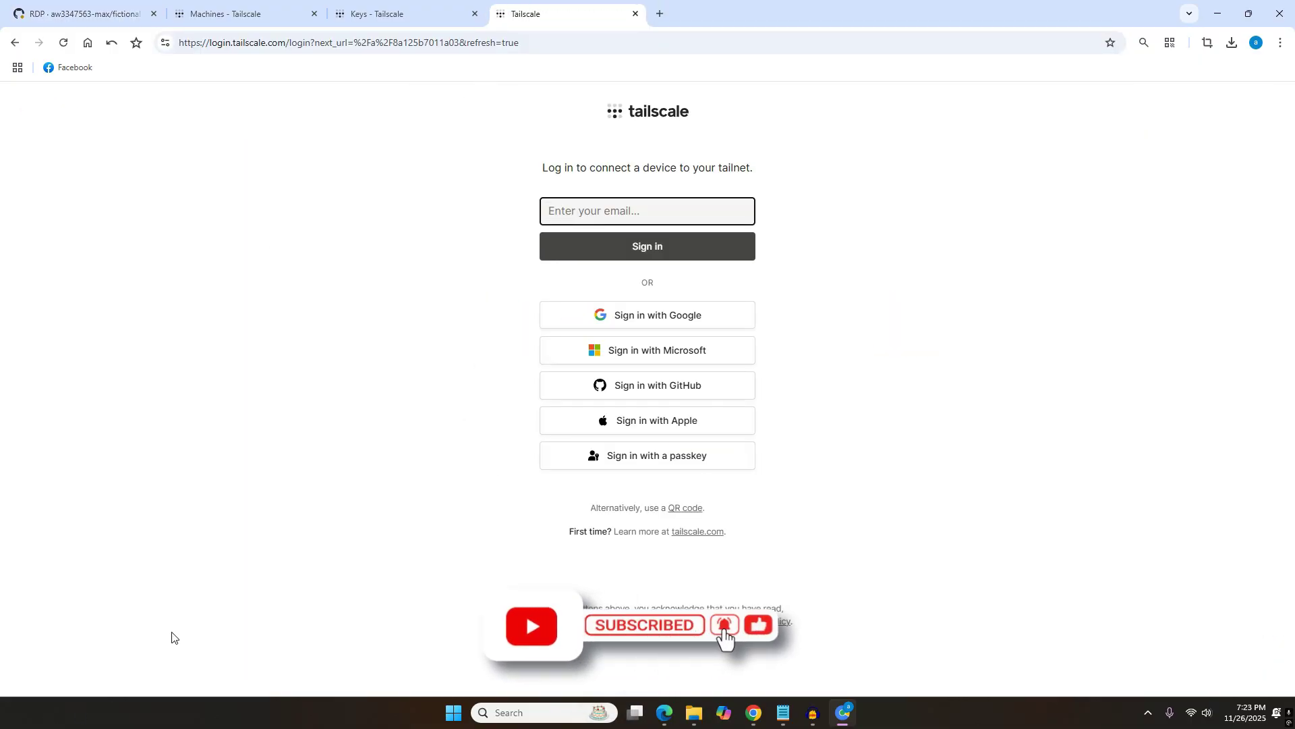
# Sign in to Tailscale with GitHub, authorize Tailscale's access, and connect this computer to the tailnet
pyautogui.click(663, 387)
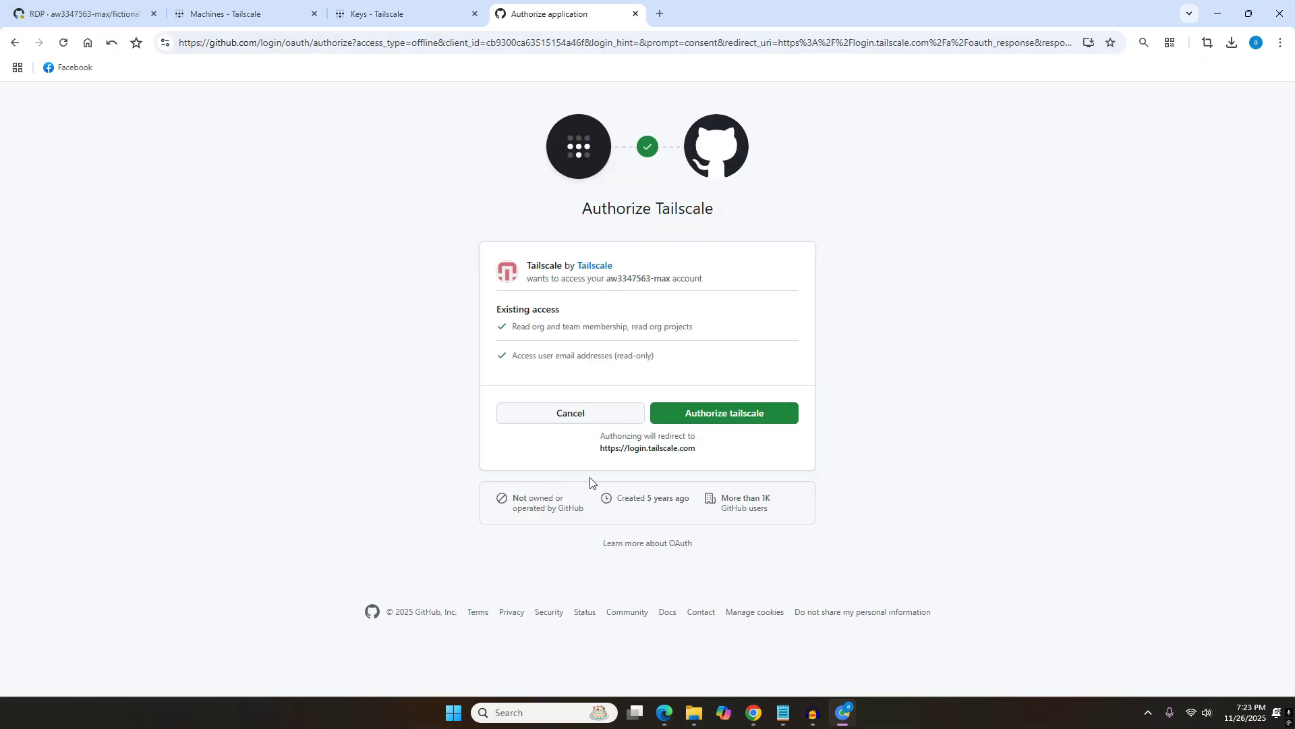
pyautogui.click(740, 420)
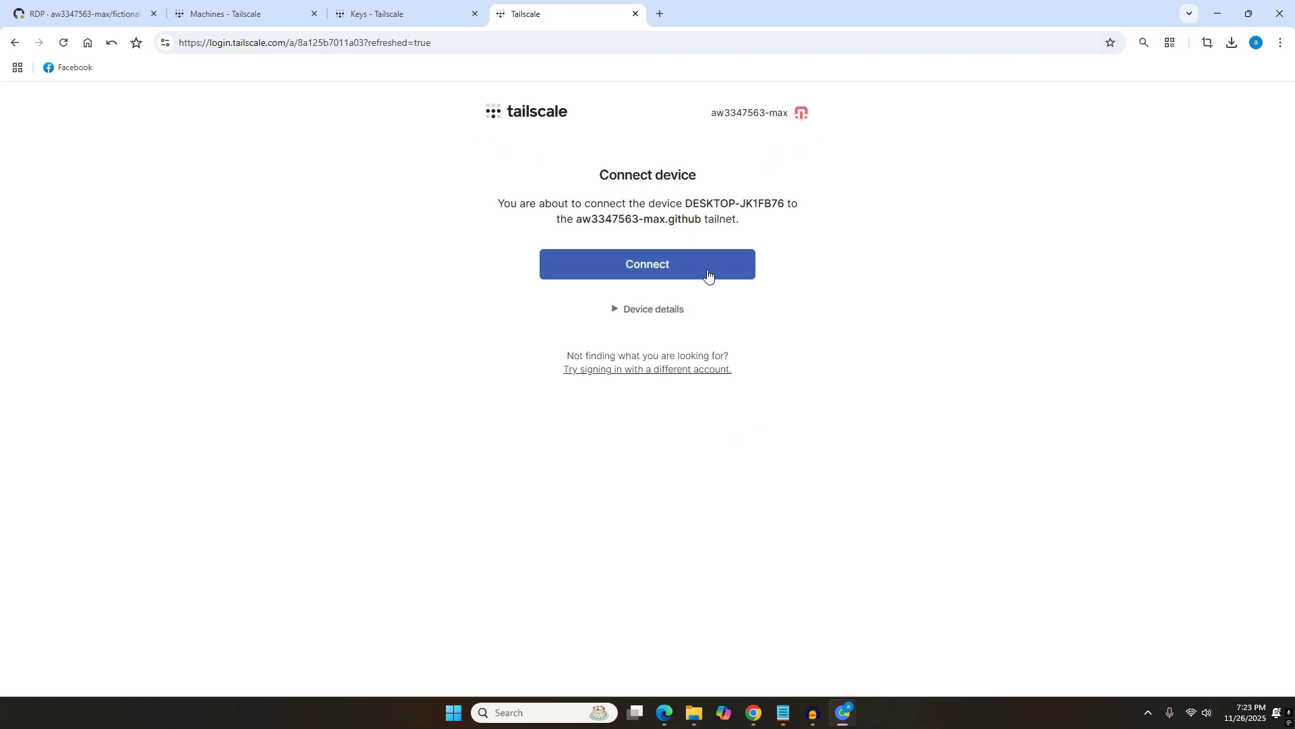
pyautogui.click(707, 276)
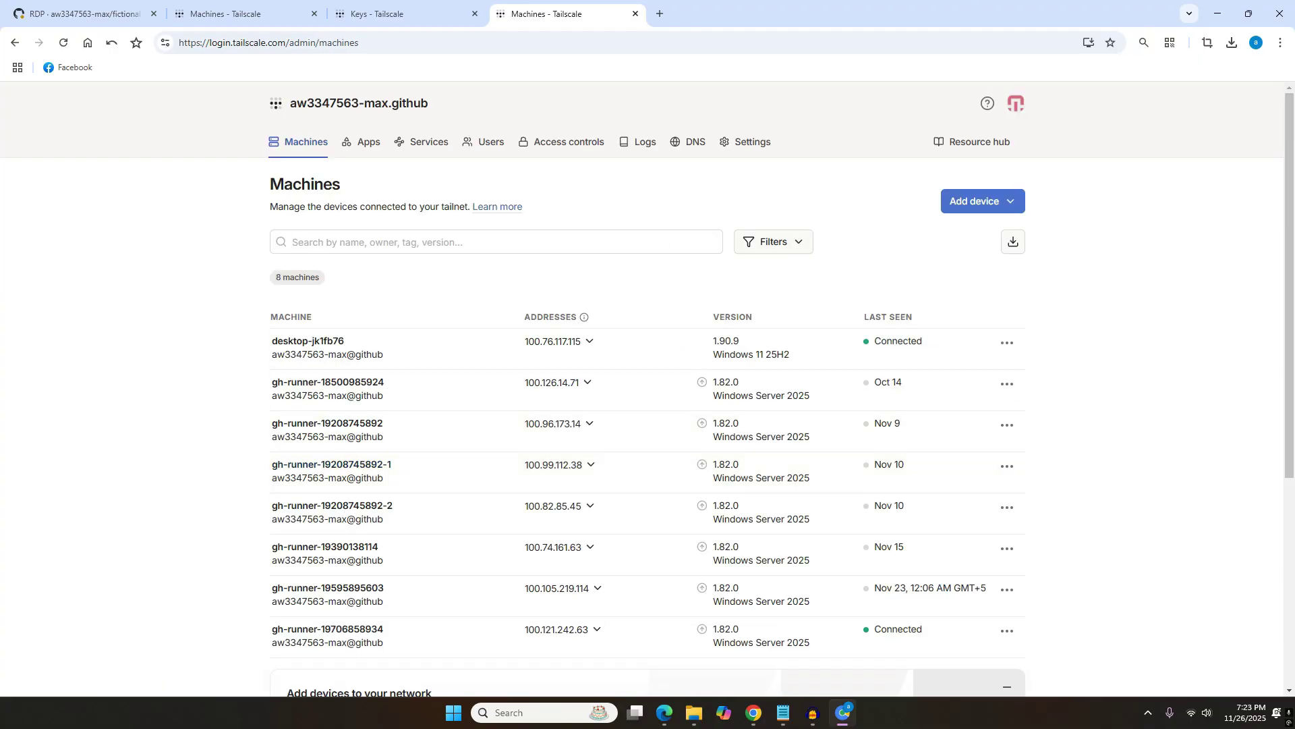
# Check the Tailscale client's connection status and device details, and return to the secure-rdp job log
pyautogui.click(1147, 714)
pyautogui.click(1121, 646)
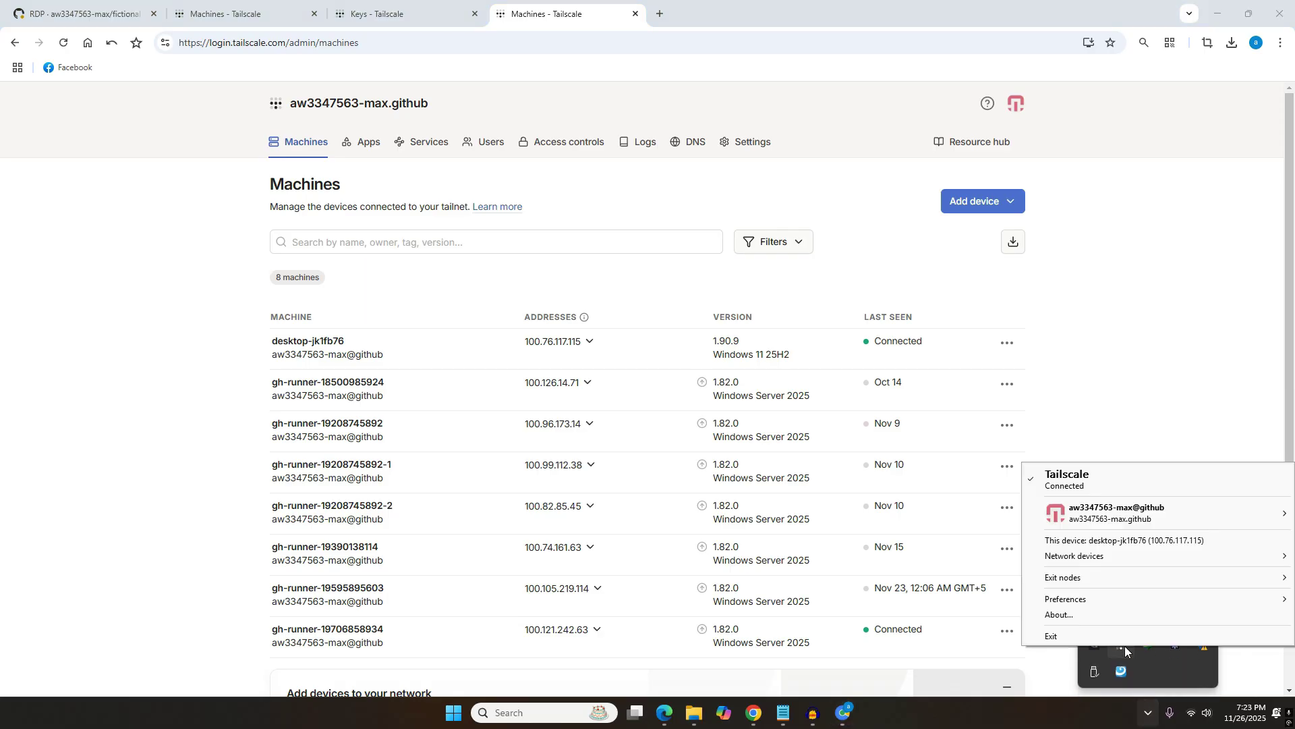
pyautogui.moveTo(1150, 516)
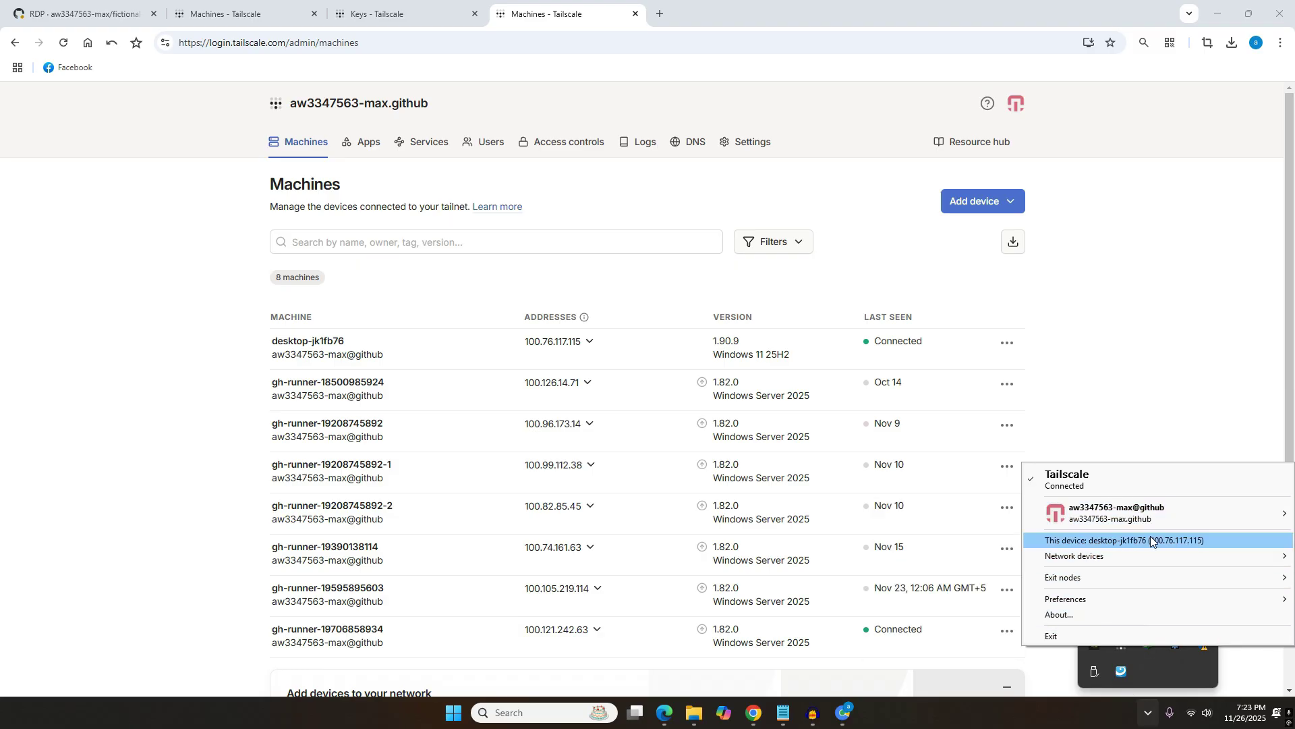
pyautogui.click(81, 14)
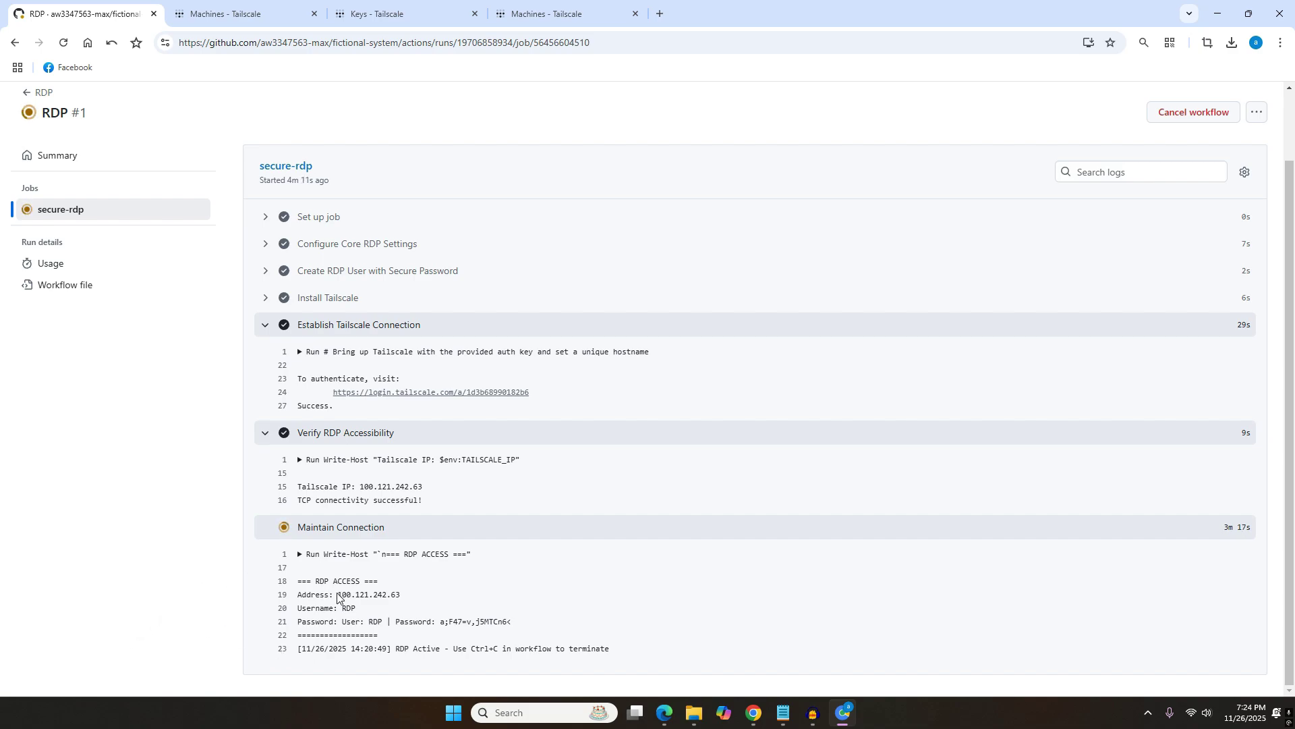
# Copy the RDP address 100.121.242.63 from the job log and paste it as the computer to connect to in Remote Desktop Connection
pyautogui.moveTo(338, 595); pyautogui.dragTo(399, 597)
pyautogui.rightClick(390, 597)
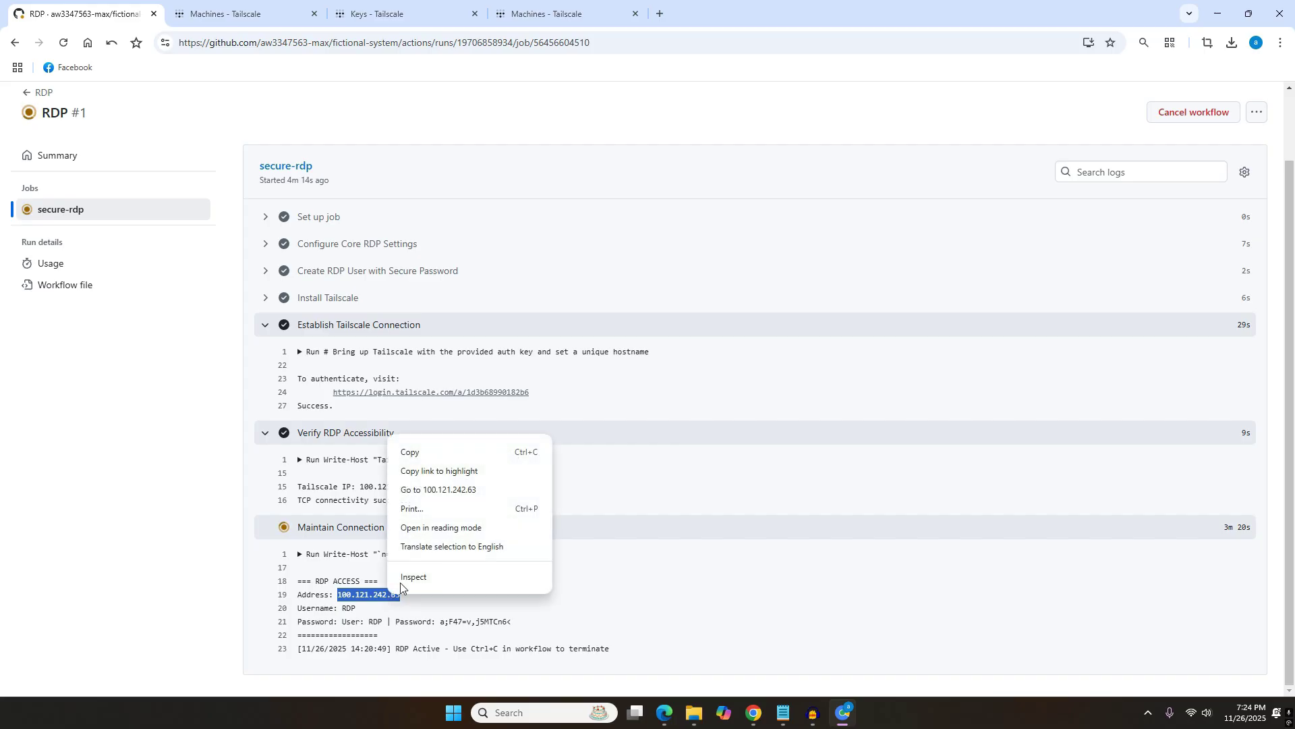
pyautogui.click(410, 452)
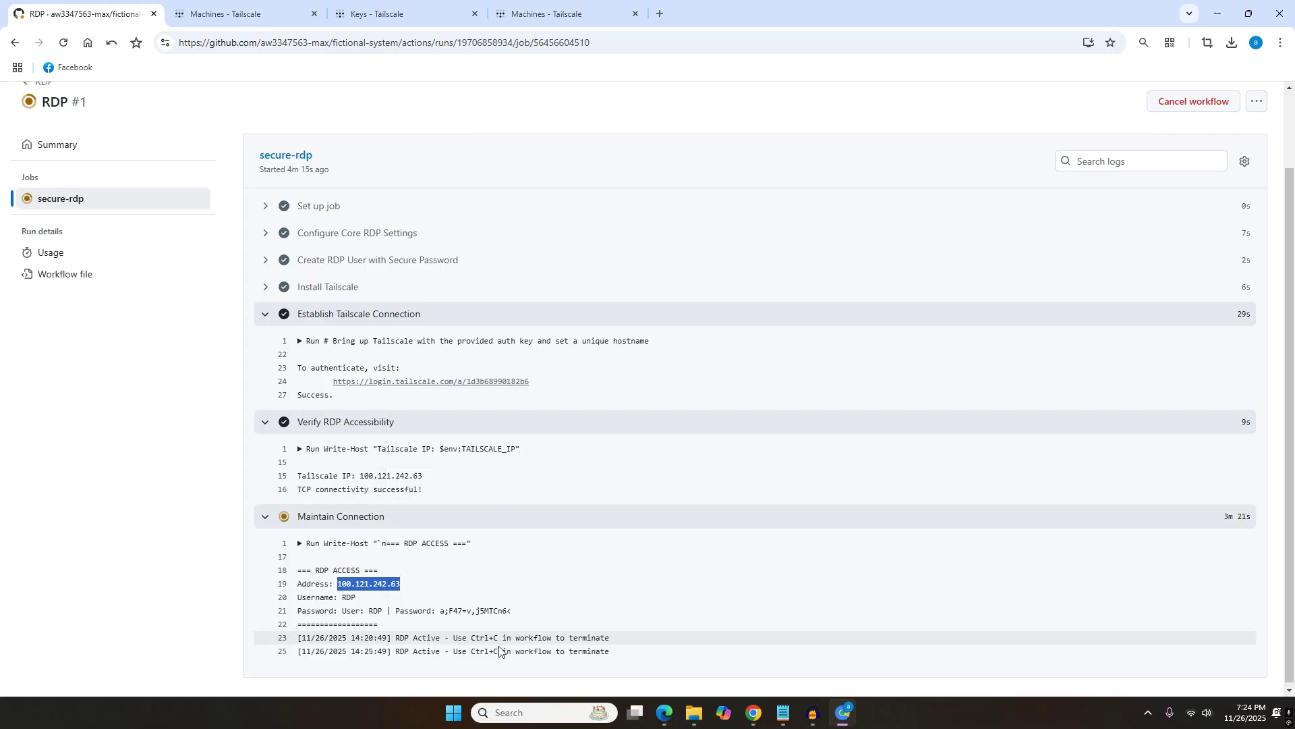
pyautogui.click(530, 714)
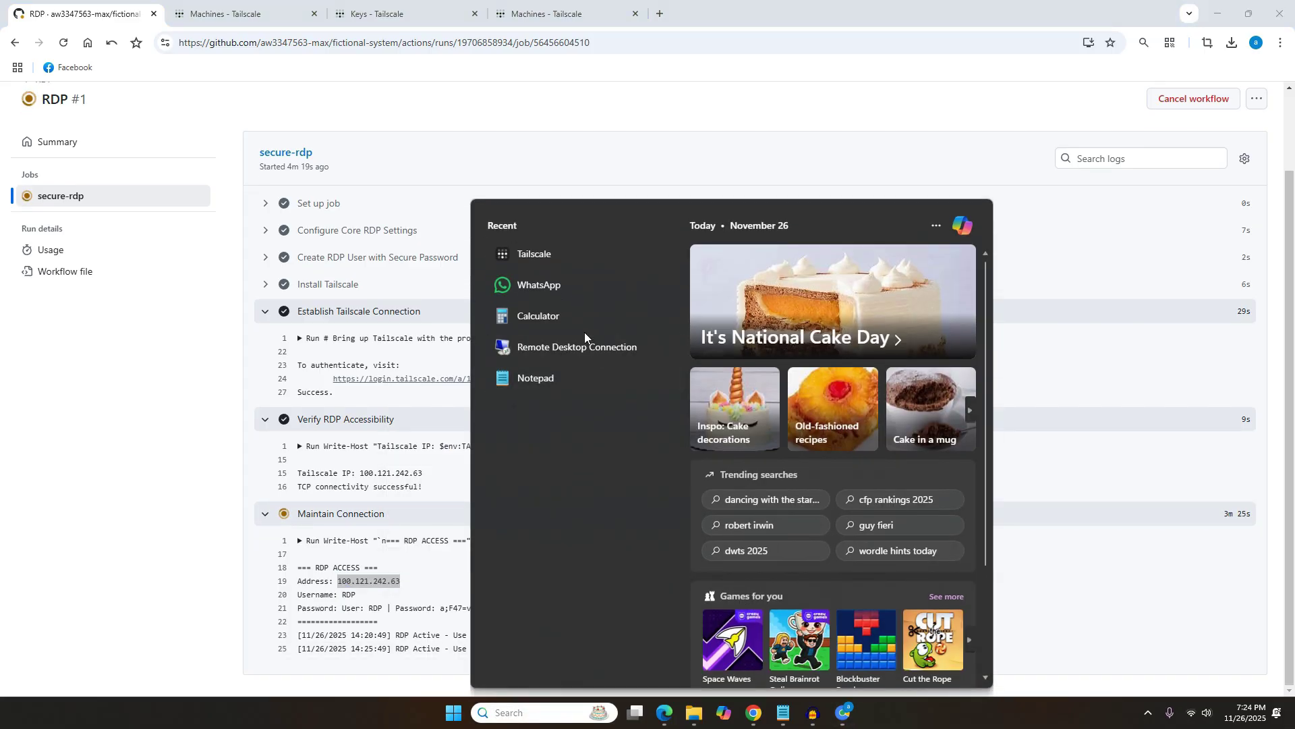
pyautogui.click(593, 347)
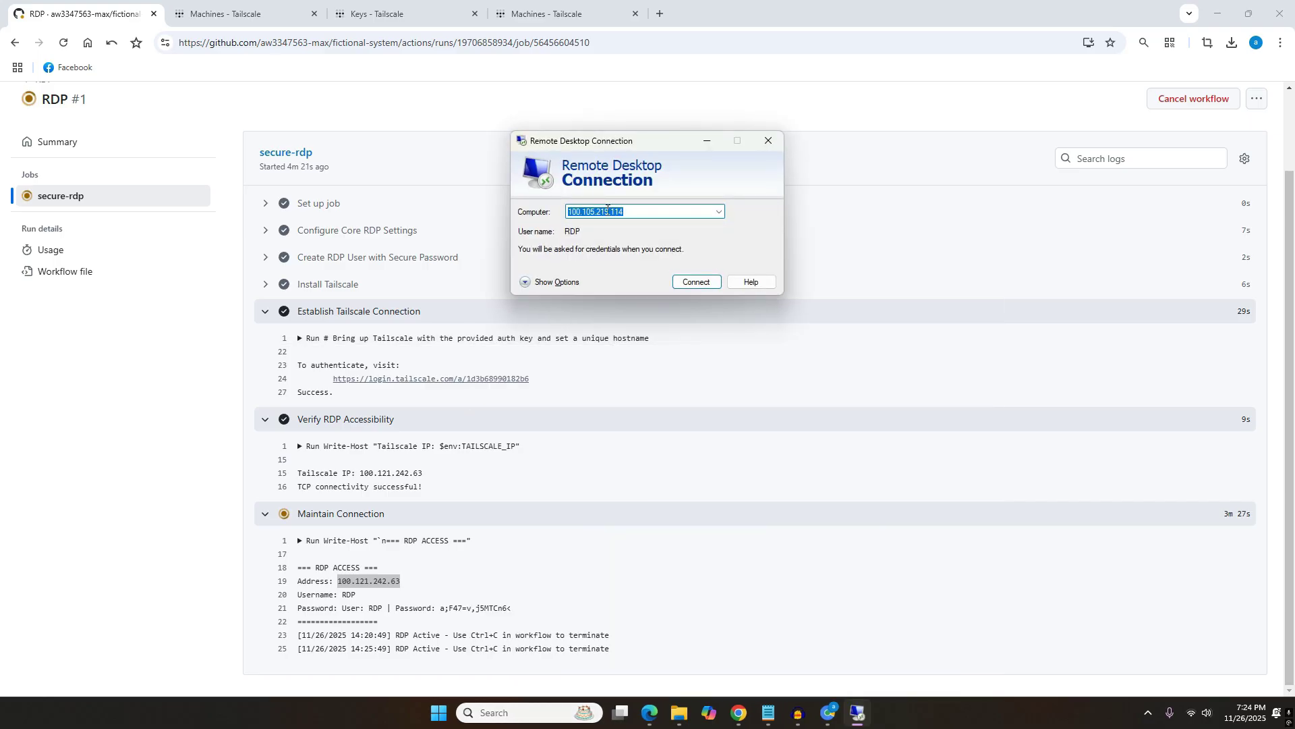
pyautogui.rightClick(607, 208)
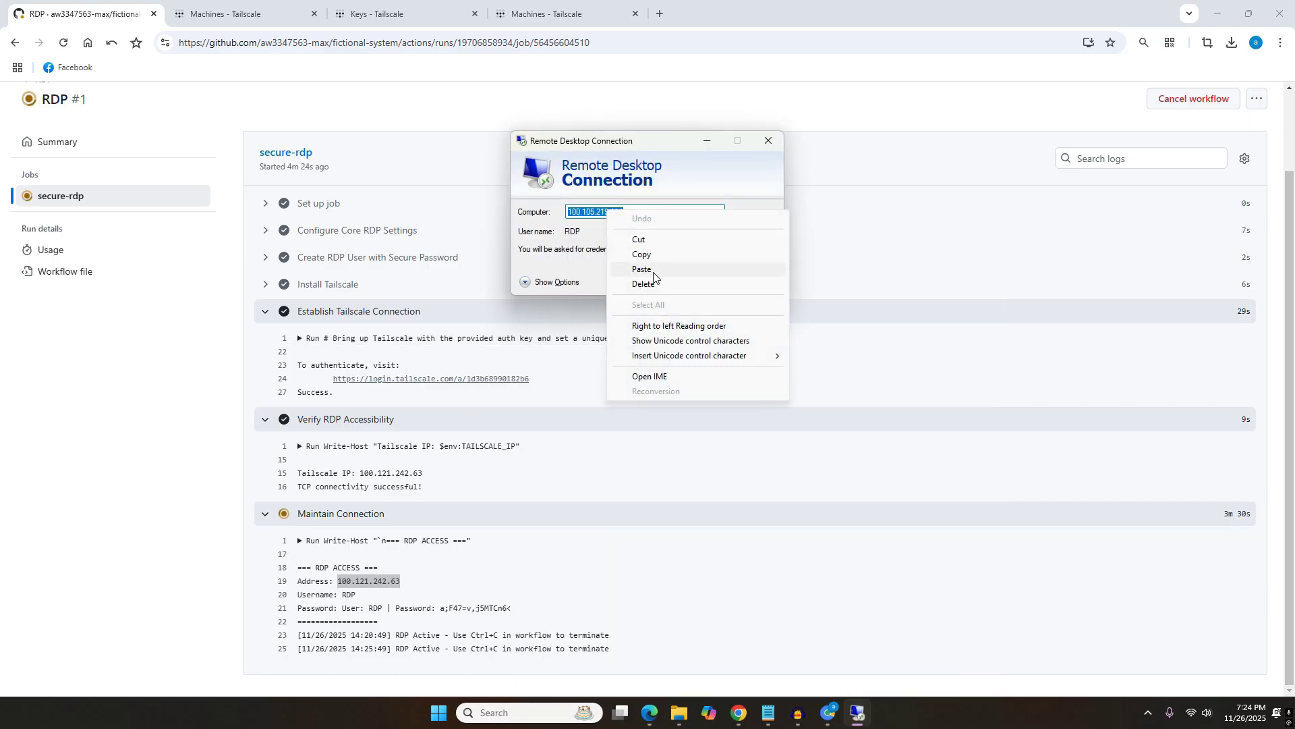
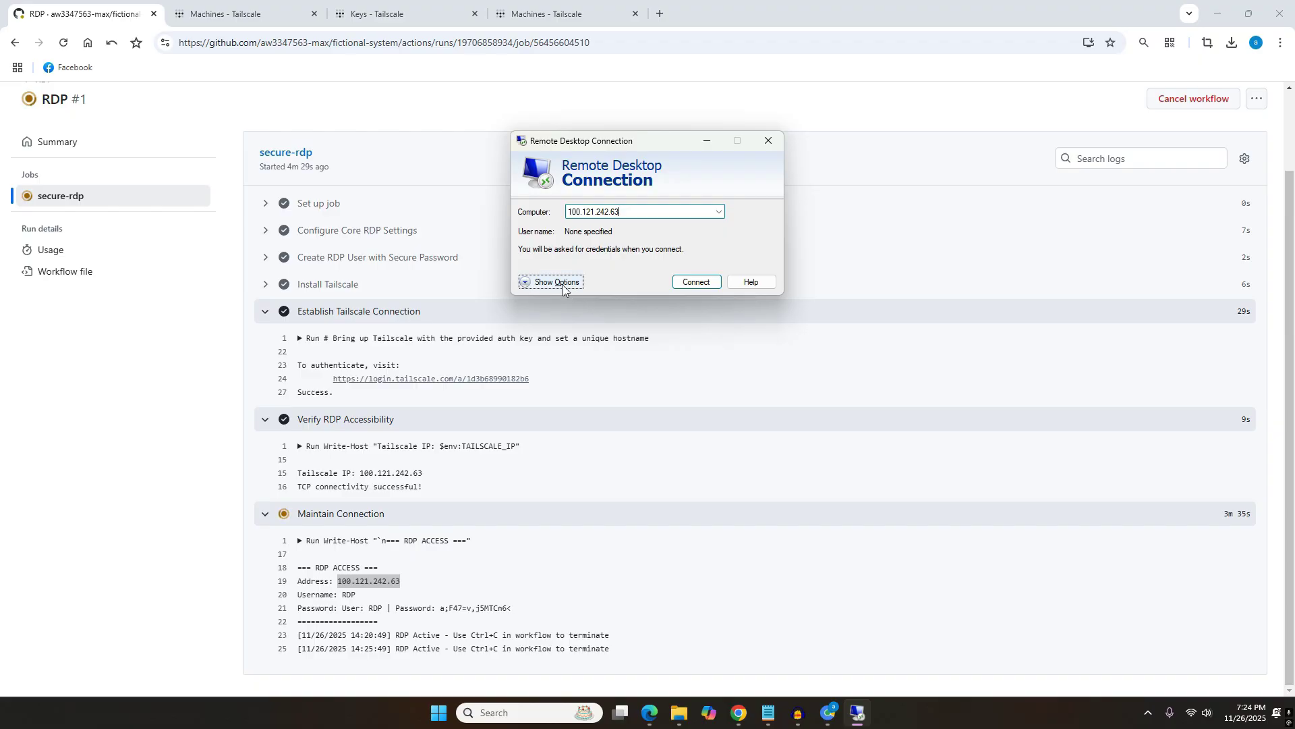
# Show the additional logon options for the remote connection and start editing its user name
pyautogui.click(563, 283)
pyautogui.click(631, 278)
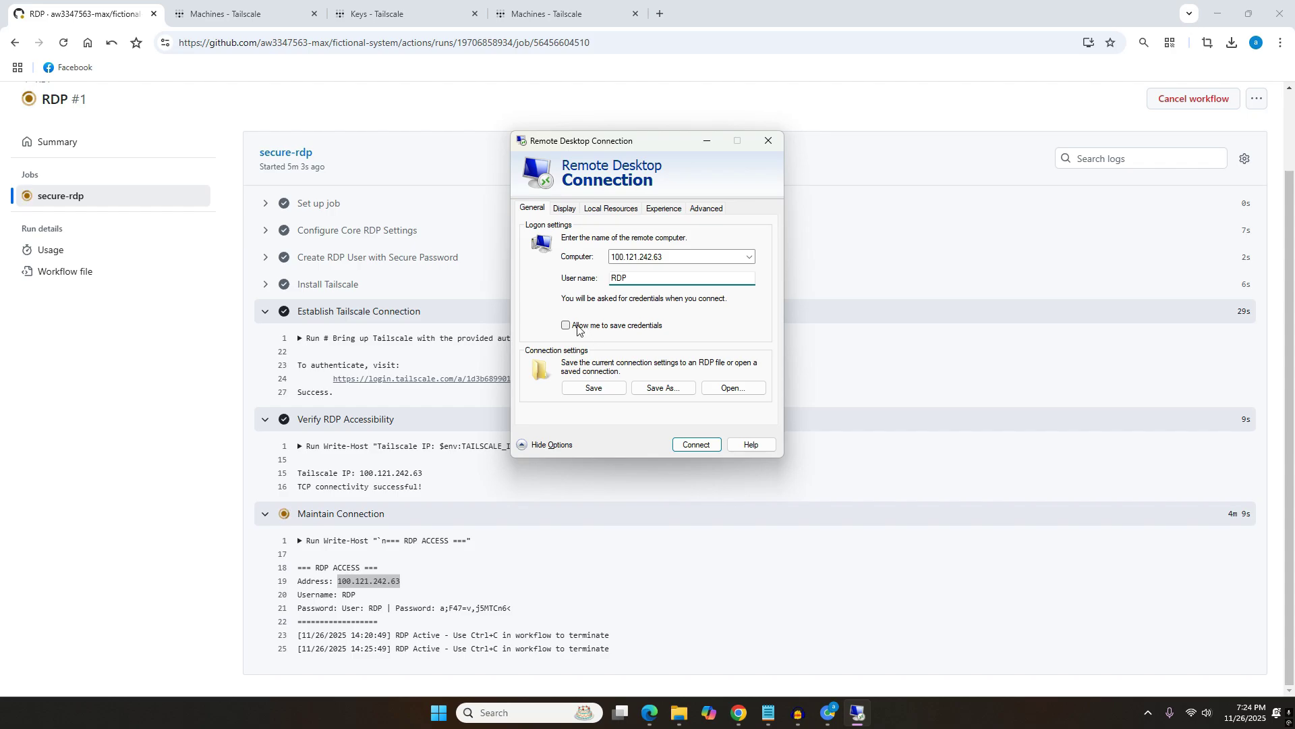
# Allow credentials to be saved for the remote desktop connection
pyautogui.click(584, 327)
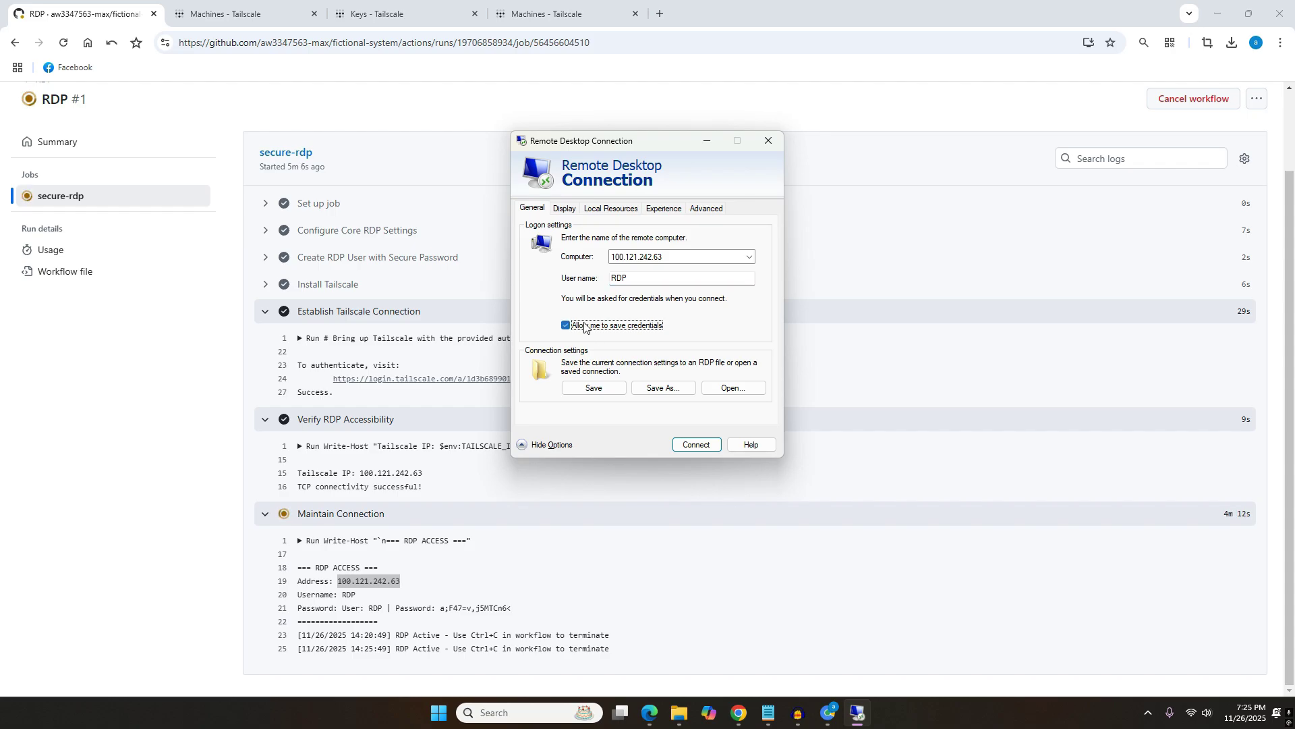
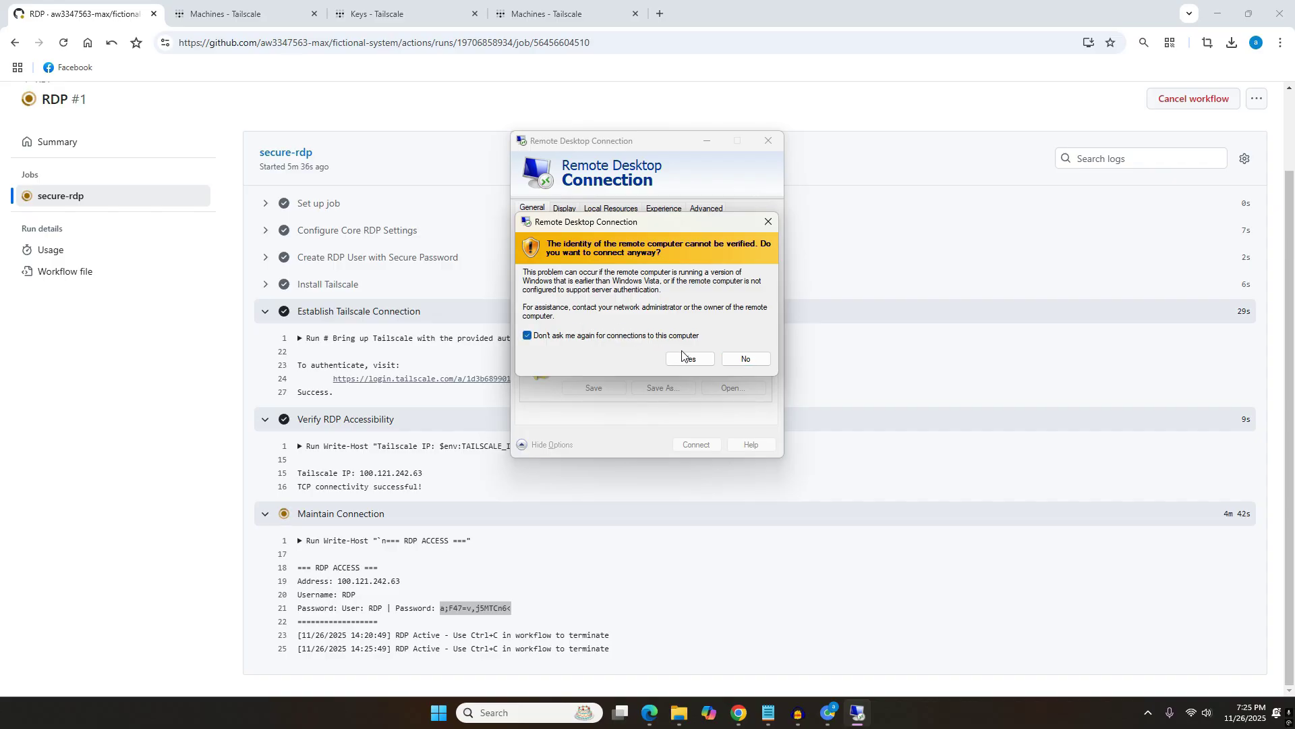
# Accept connecting to the unverified remote computer and enter the copied RDP account password in the credentials prompt
pyautogui.click(689, 358)
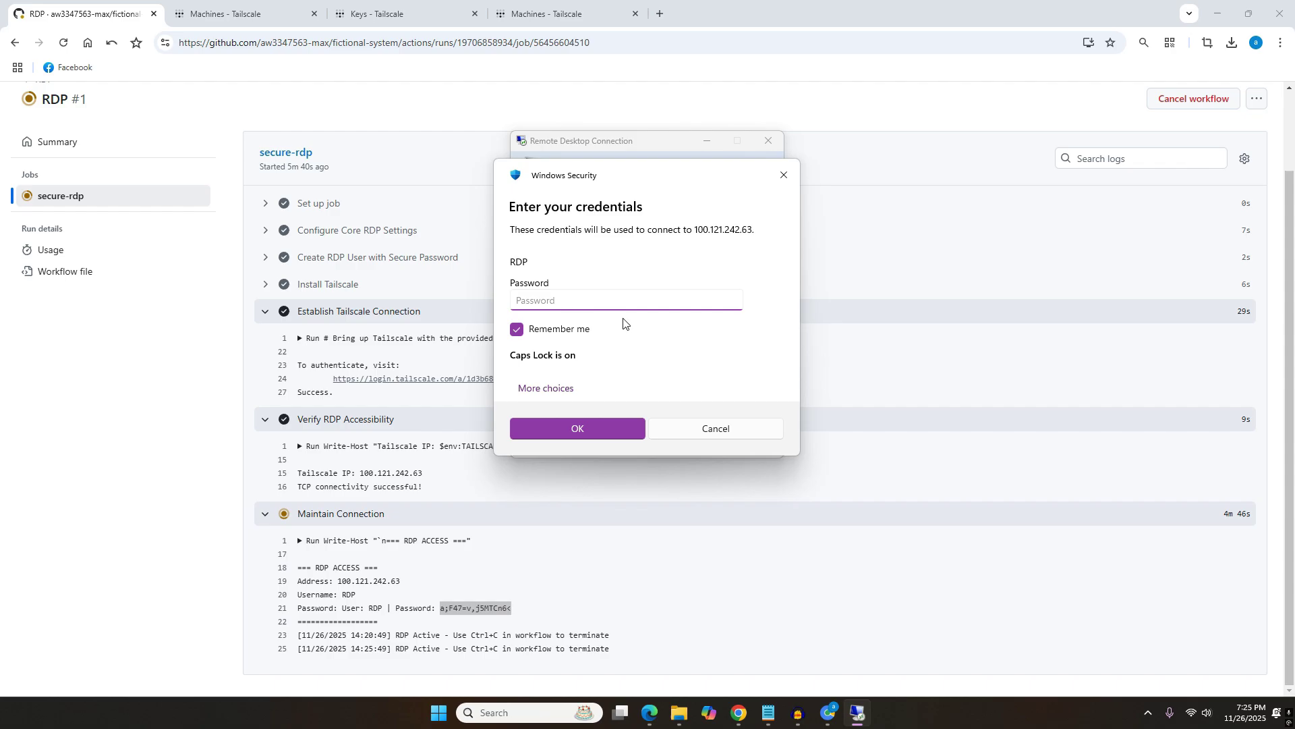
pyautogui.hotkey('ctrl', 'v')
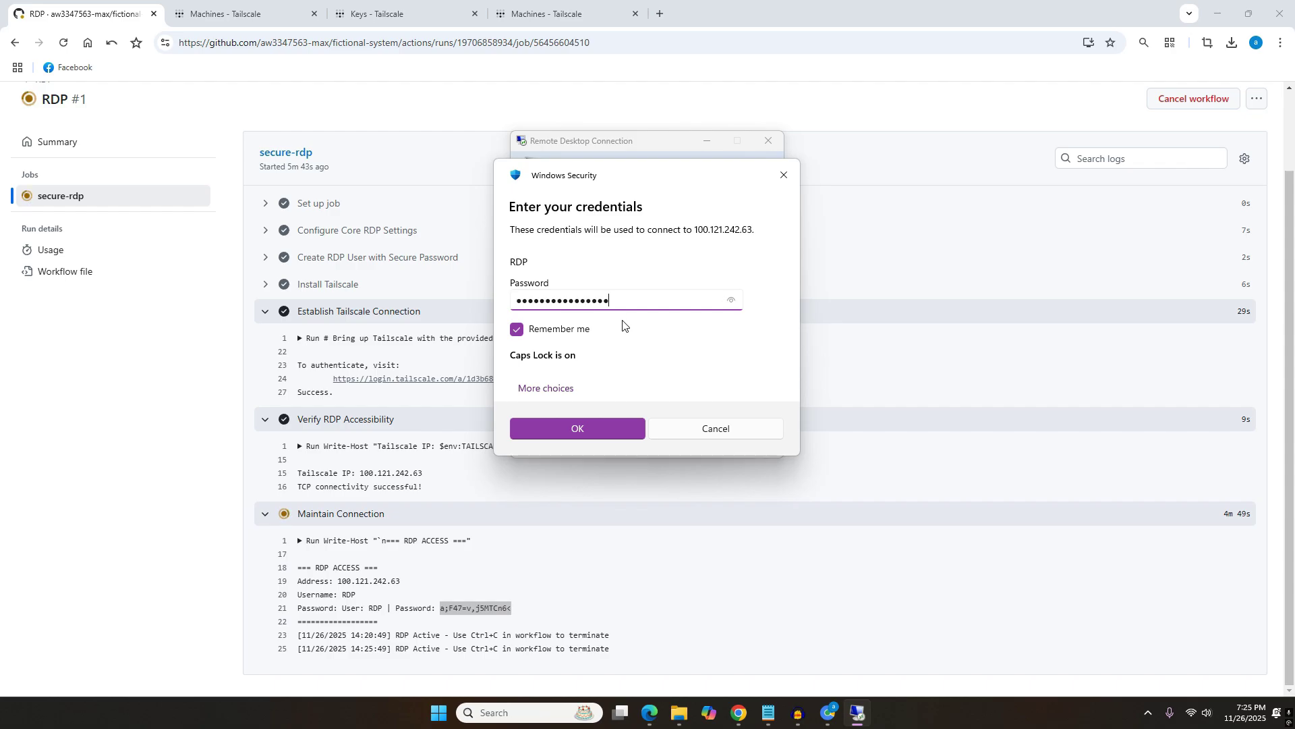
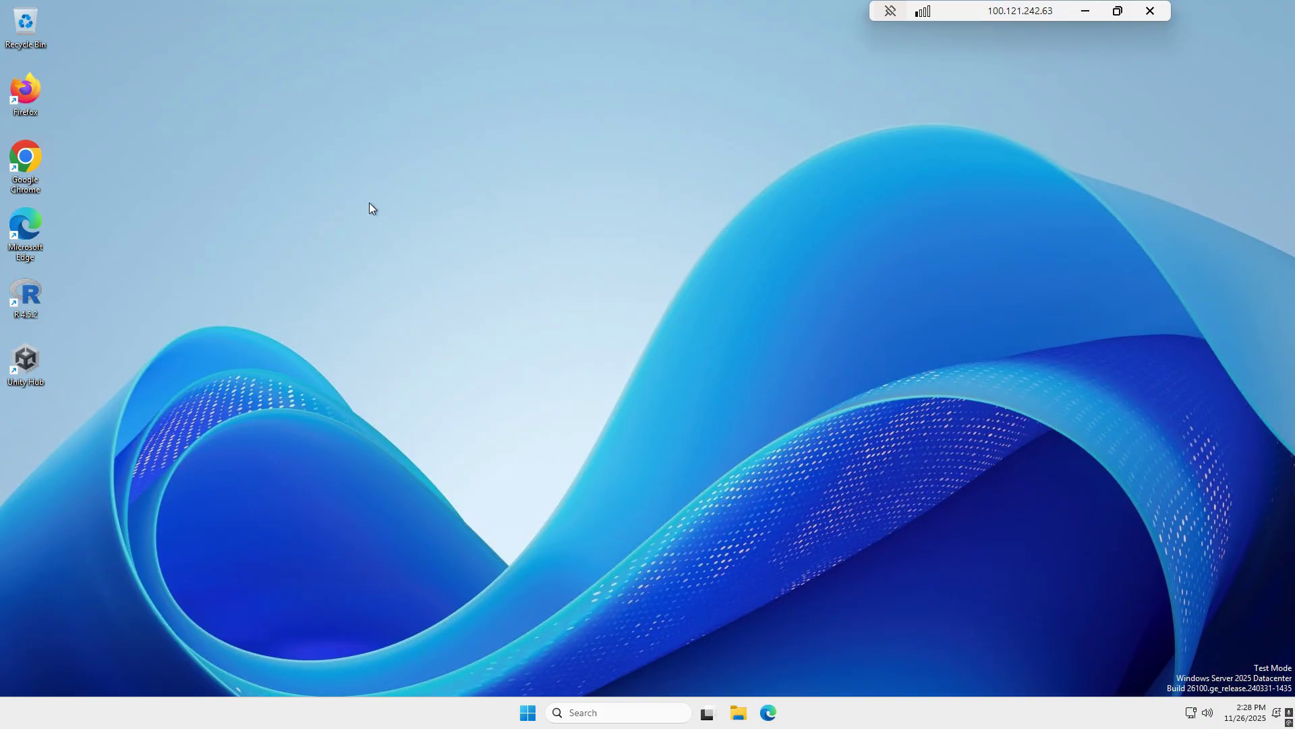
pyautogui.rightClick(465, 281)
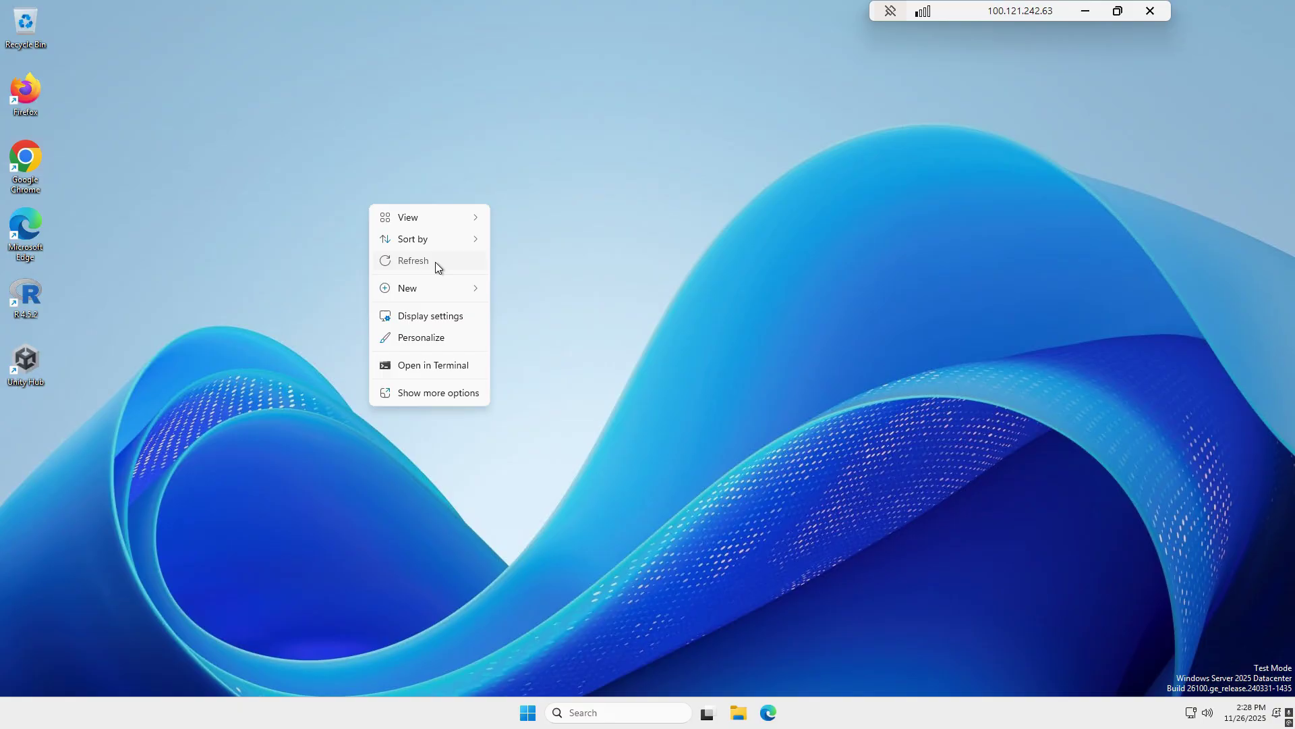
pyautogui.click(435, 261)
pyautogui.rightClick(355, 150)
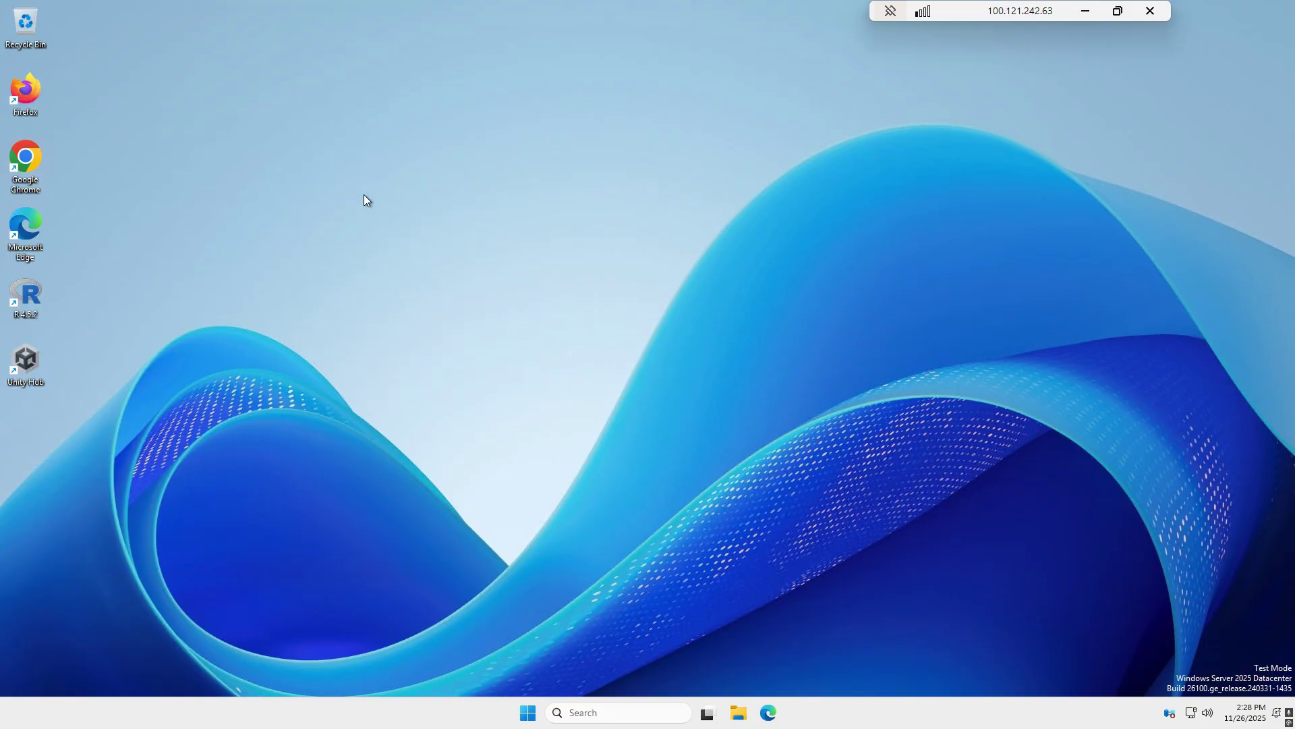
pyautogui.click(374, 207)
# Check the installed RAM and Windows edition on the remote machine's About page in Settings, and close Settings
pyautogui.click(528, 713)
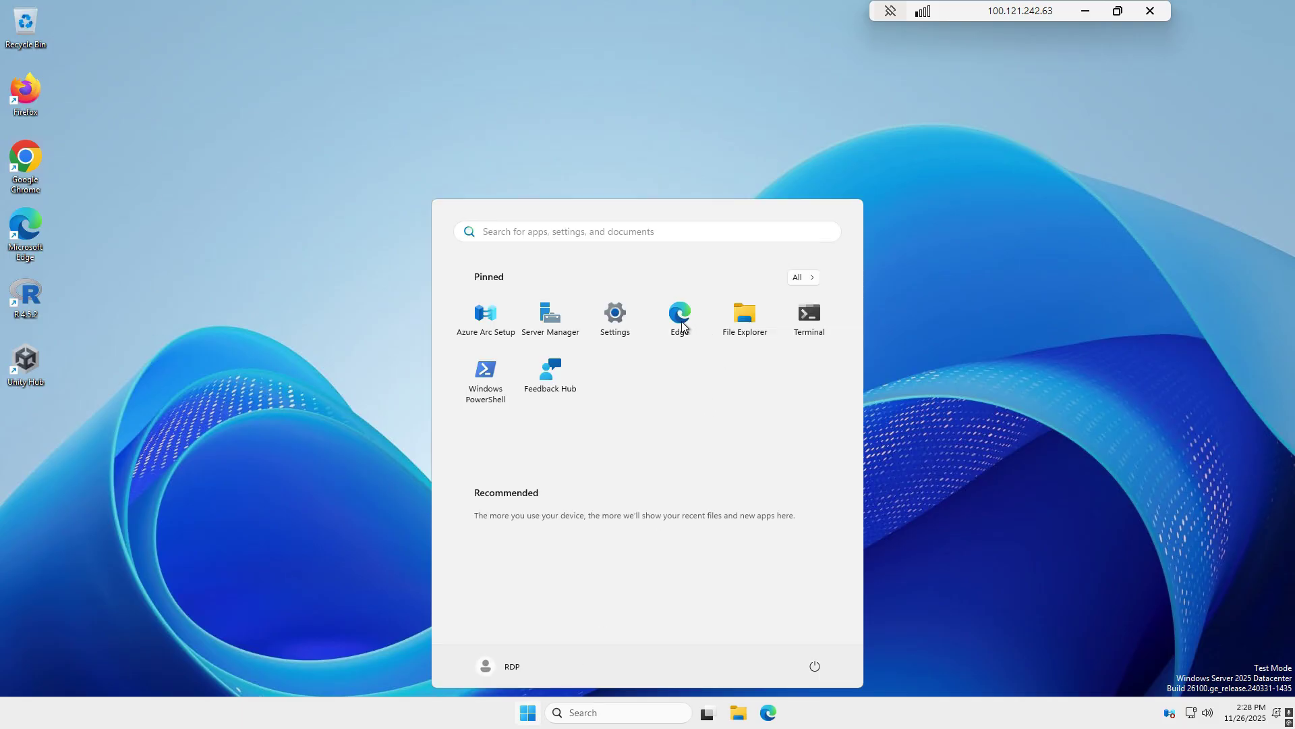
pyautogui.click(631, 321)
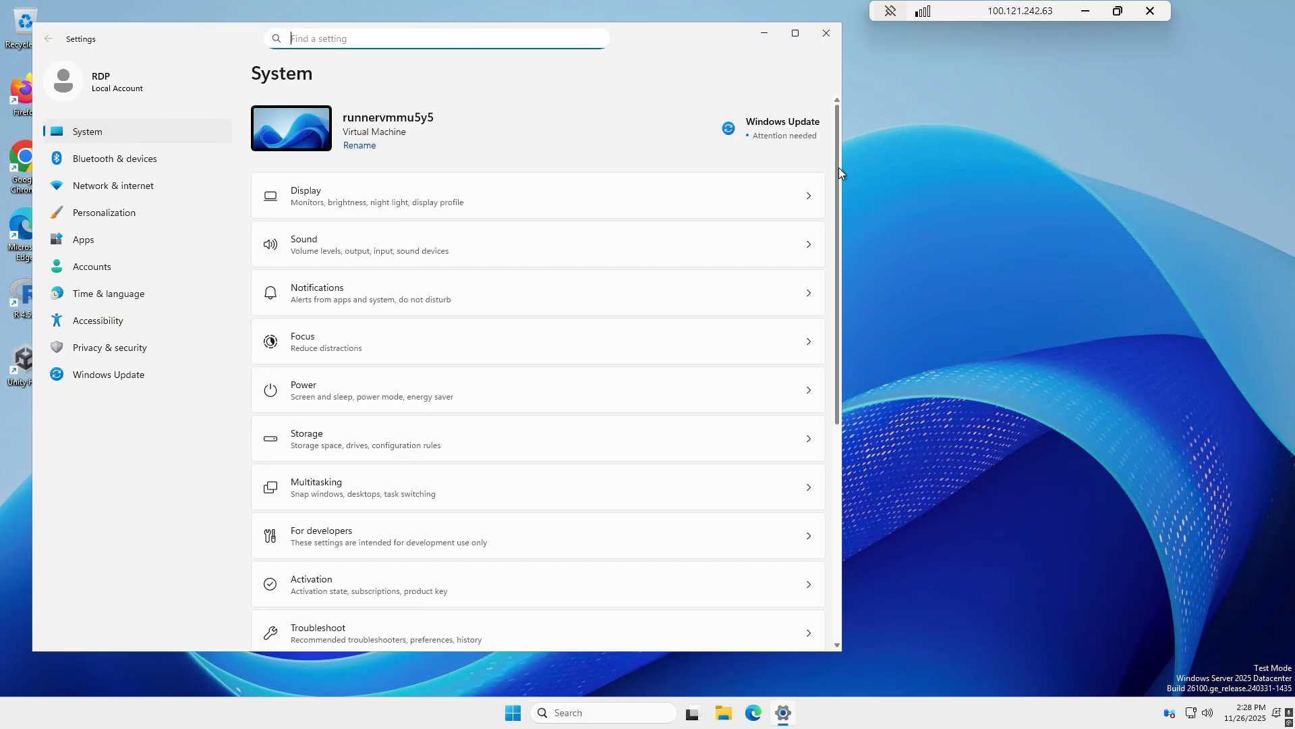
pyautogui.scroll(-5, 777, 575)
pyautogui.click(397, 610)
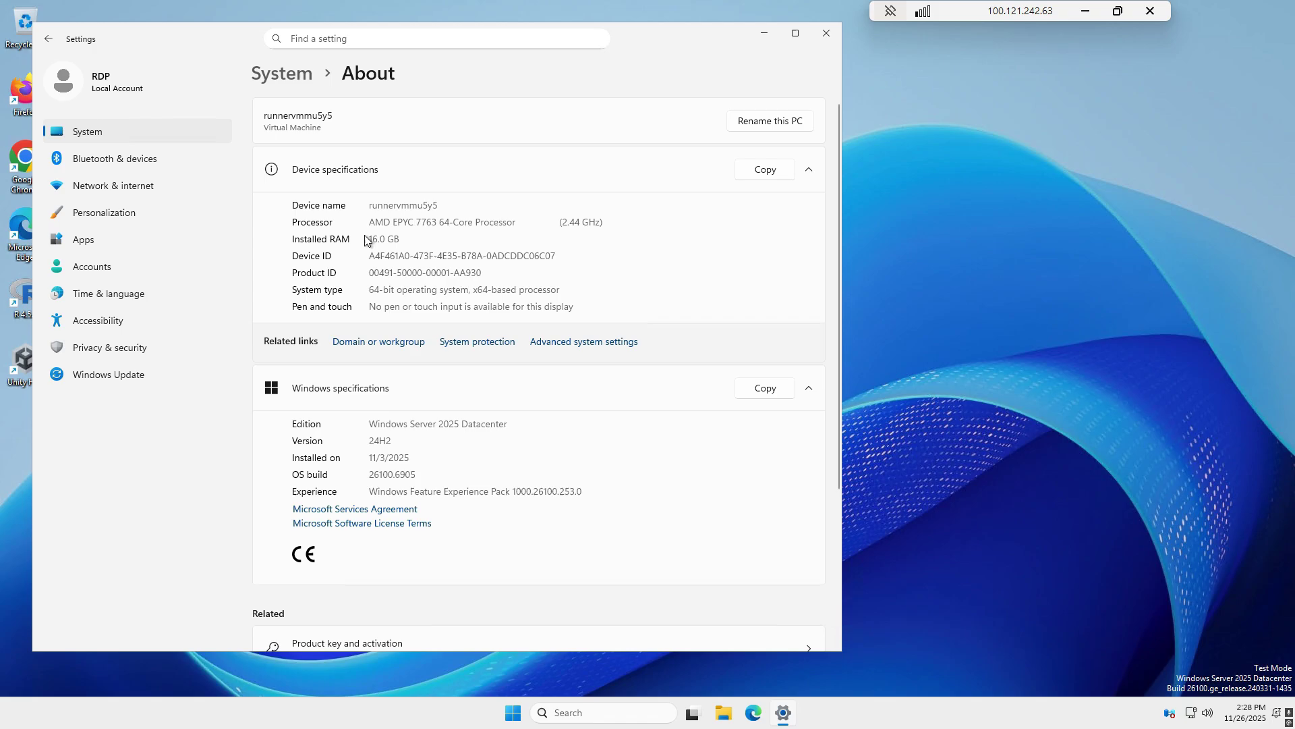
pyautogui.moveTo(369, 239); pyautogui.dragTo(396, 240)
pyautogui.click(396, 240)
pyautogui.moveTo(401, 240); pyautogui.dragTo(370, 239)
pyautogui.moveTo(380, 425); pyautogui.dragTo(469, 425)
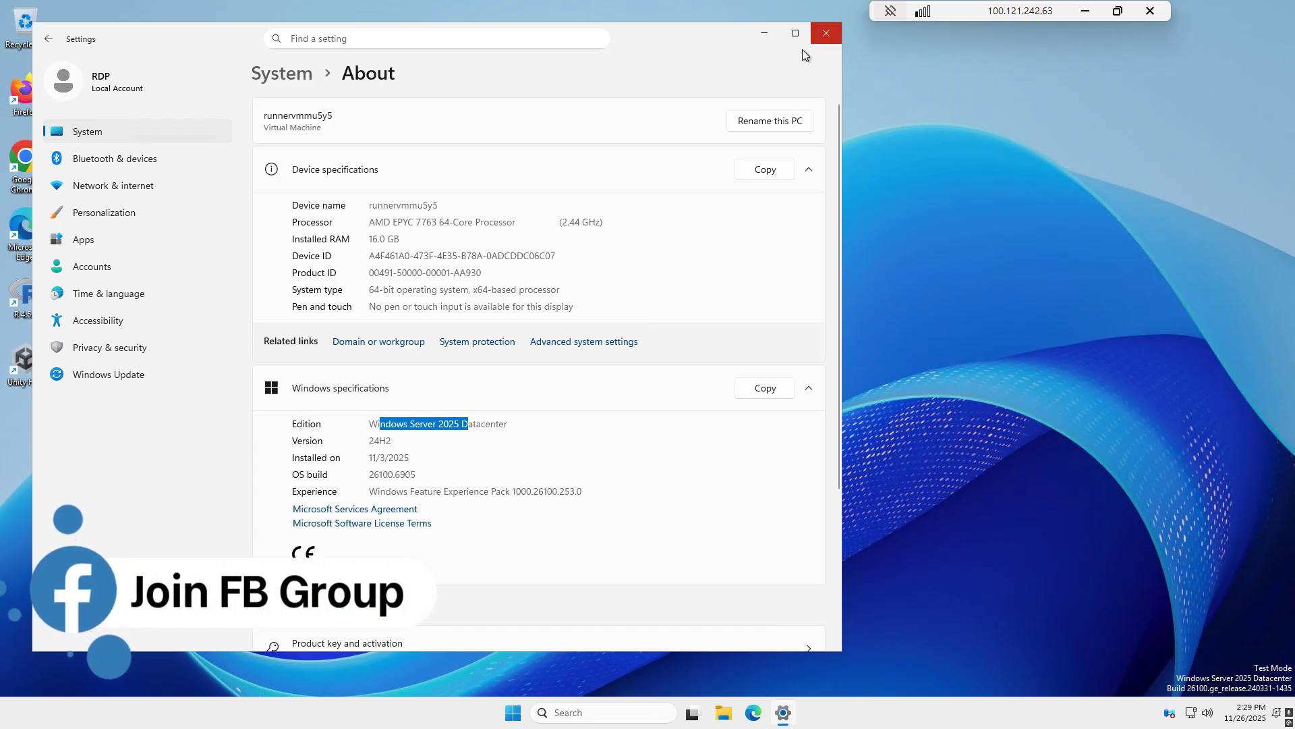
pyautogui.click(825, 34)
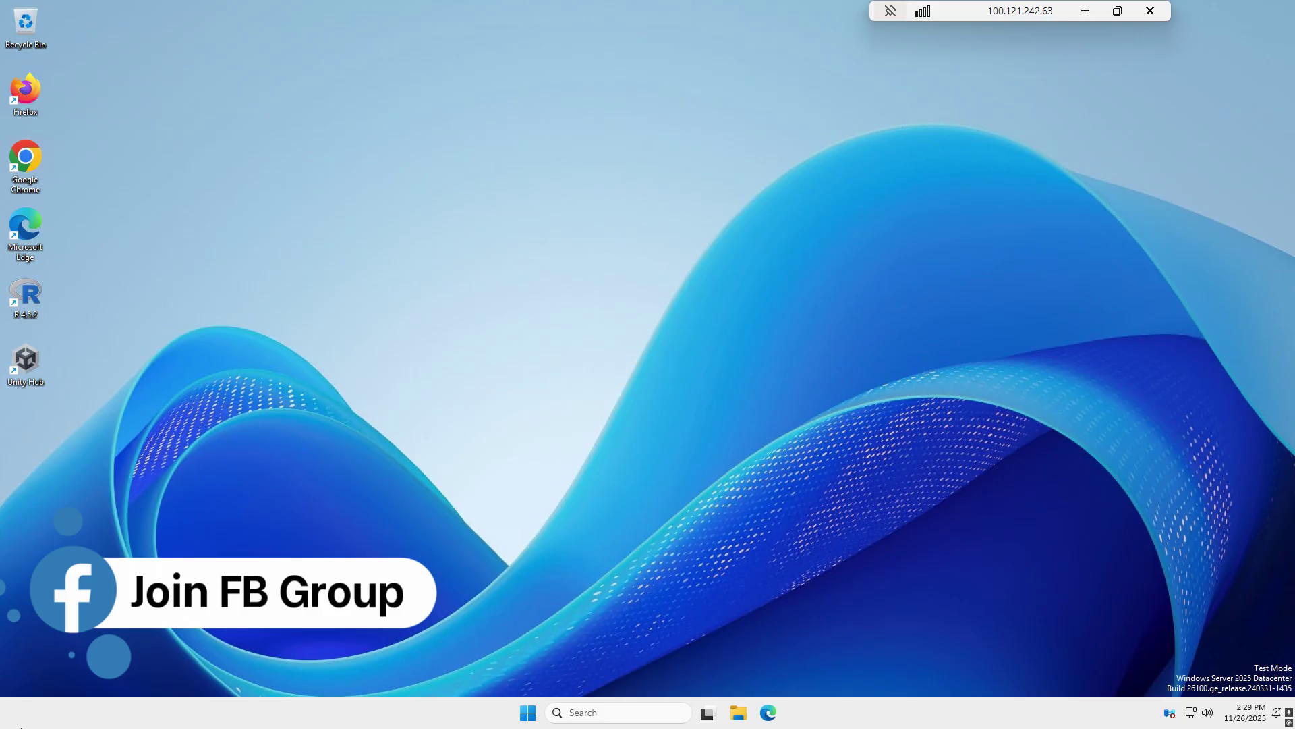
# View the remote machine's drives and their free space under This PC in File Explorer, and close the window
pyautogui.click(735, 711)
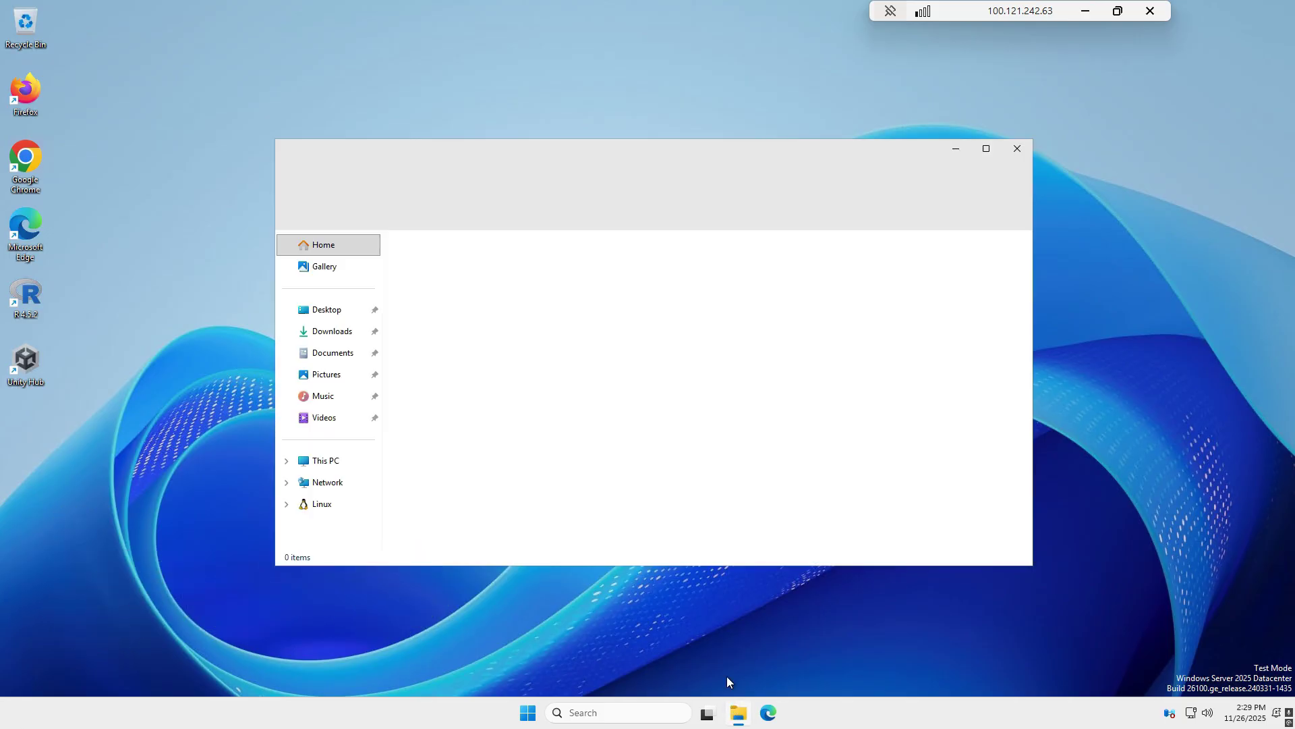
pyautogui.click(312, 459)
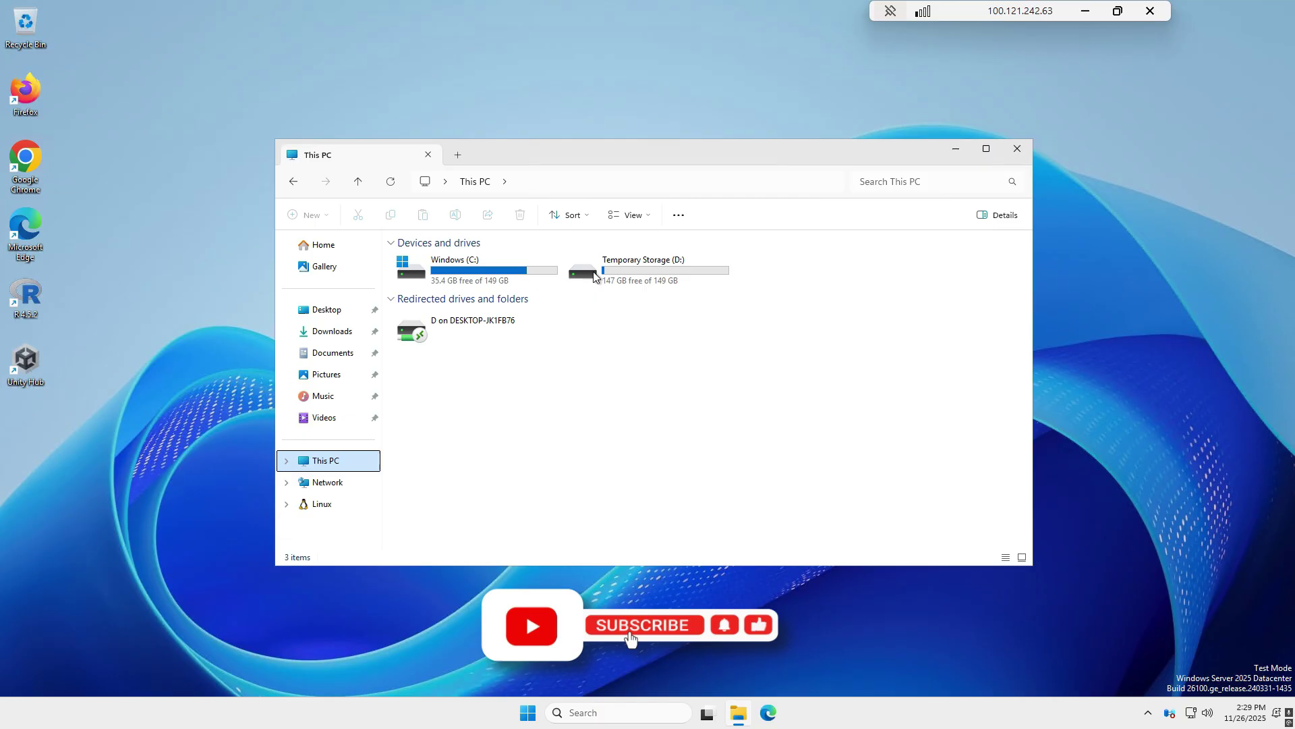
pyautogui.click(681, 263)
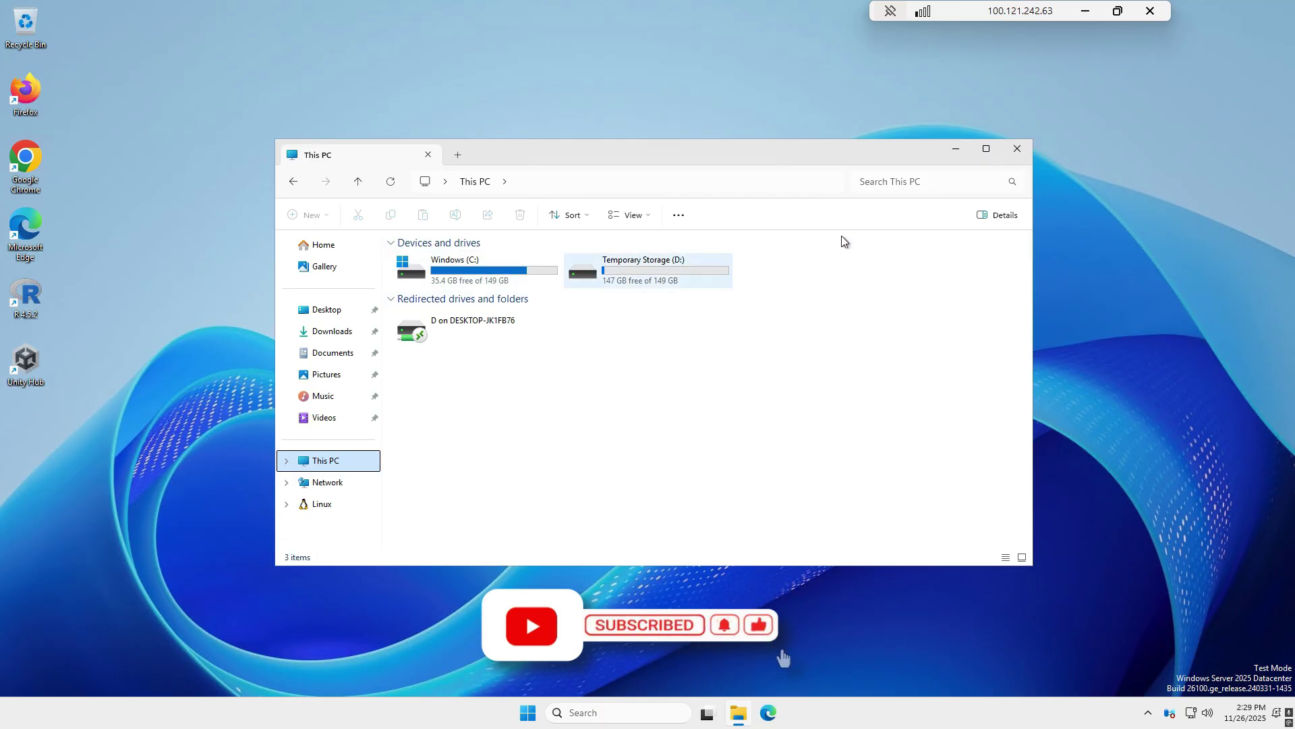
pyautogui.click(843, 241)
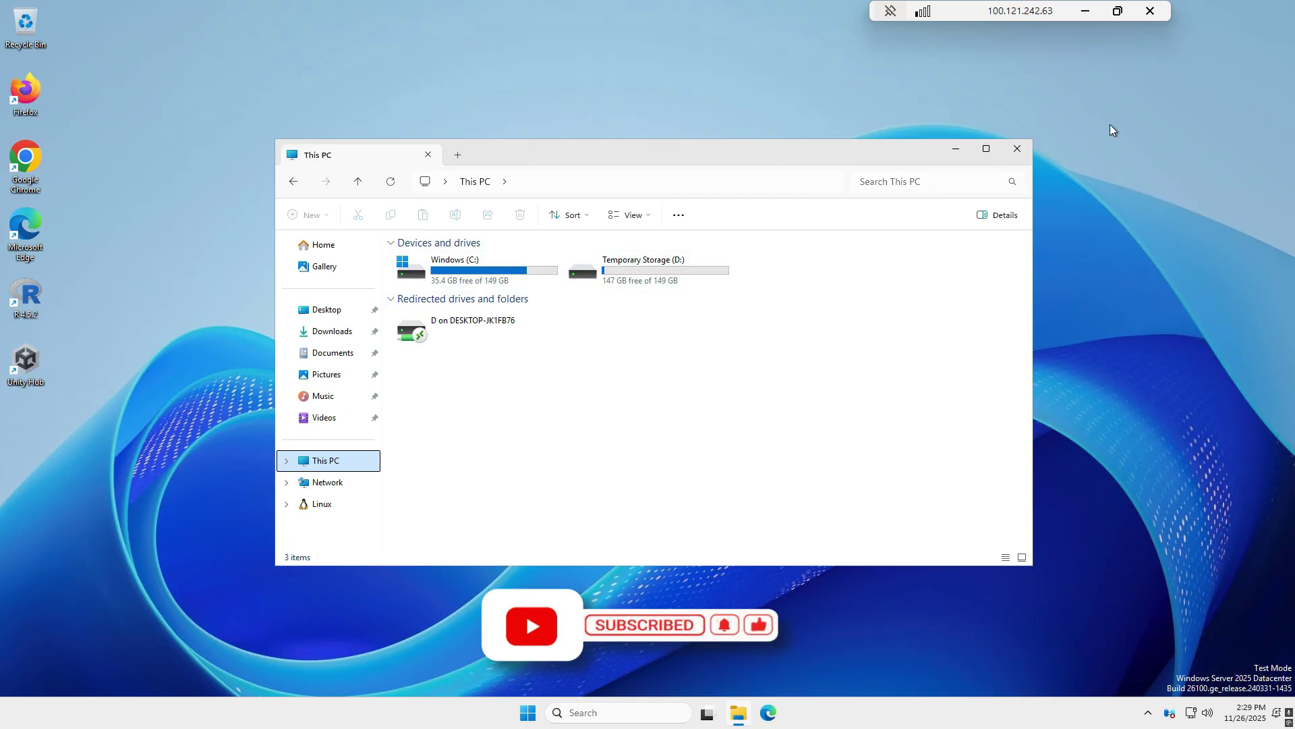
pyautogui.click(1030, 152)
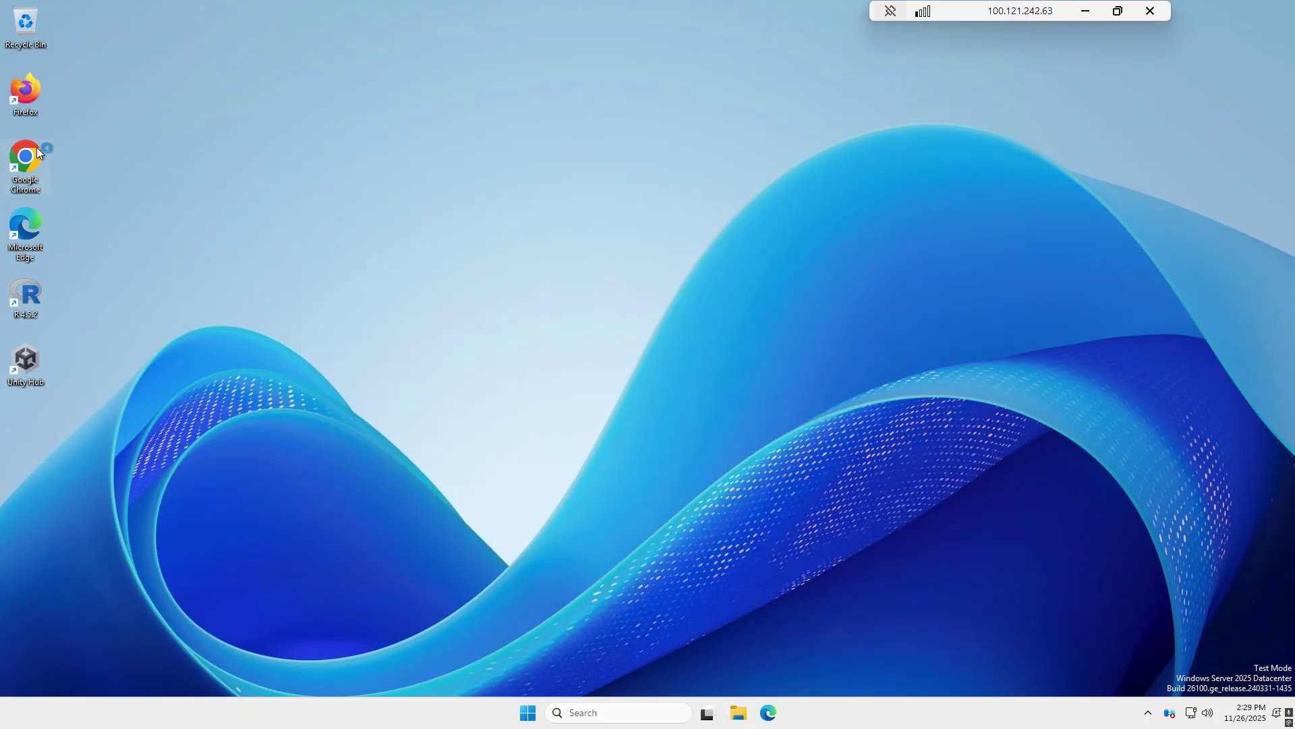
# Launch Google Chrome on the remote desktop without signing in, accept the ad privacy notice, and maximize the window
pyautogui.doubleClick(37, 149)
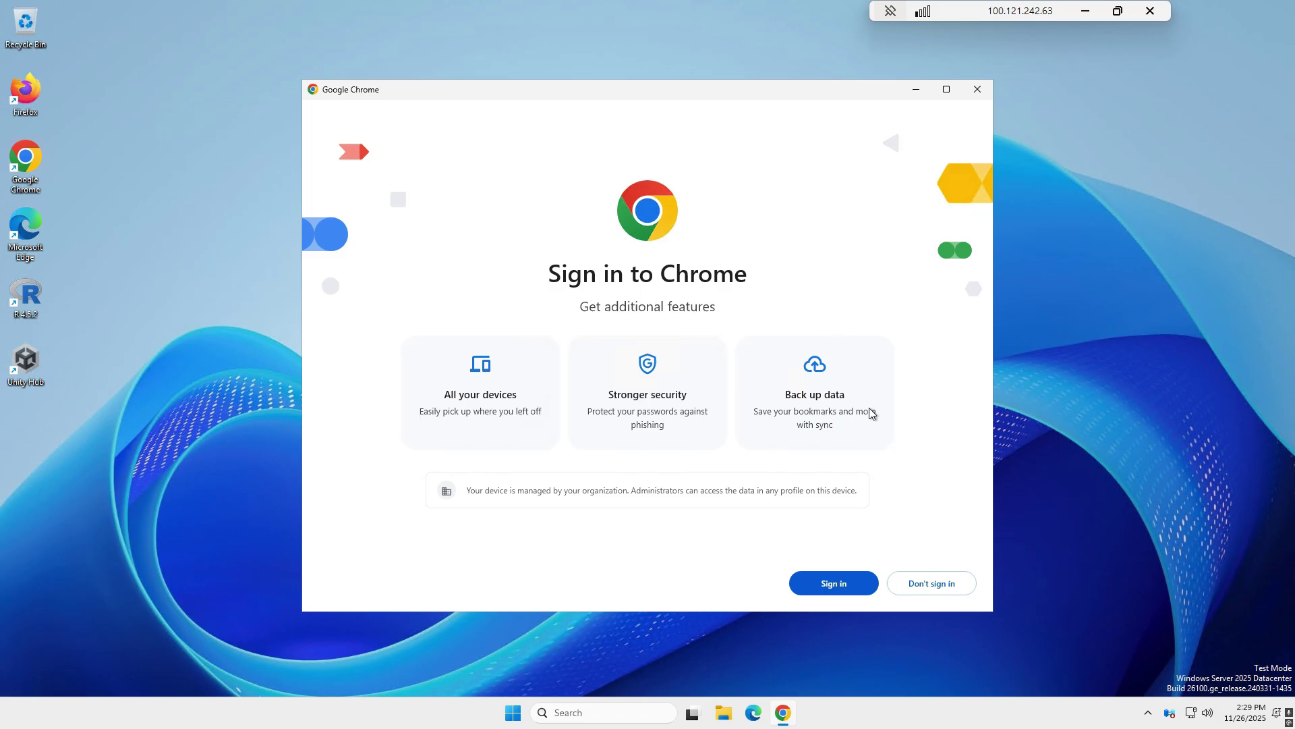
pyautogui.click(937, 590)
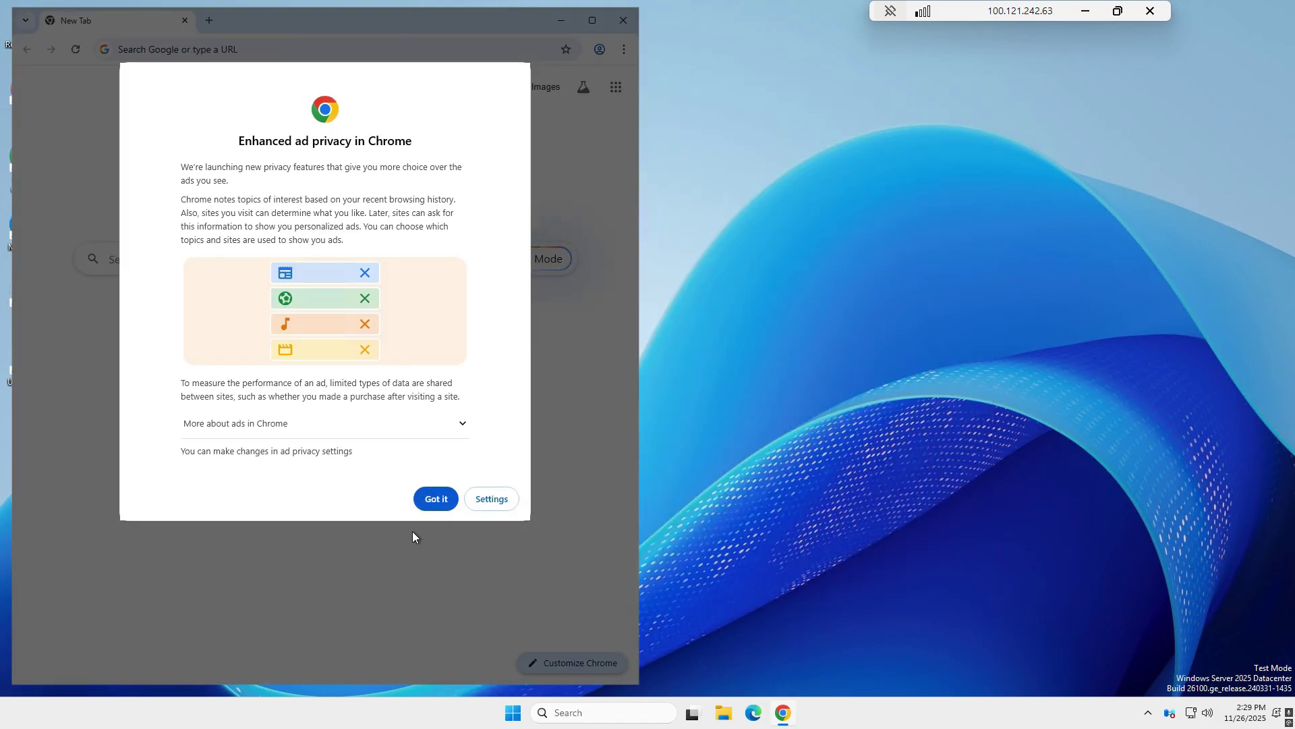
pyautogui.click(435, 506)
pyautogui.click(591, 22)
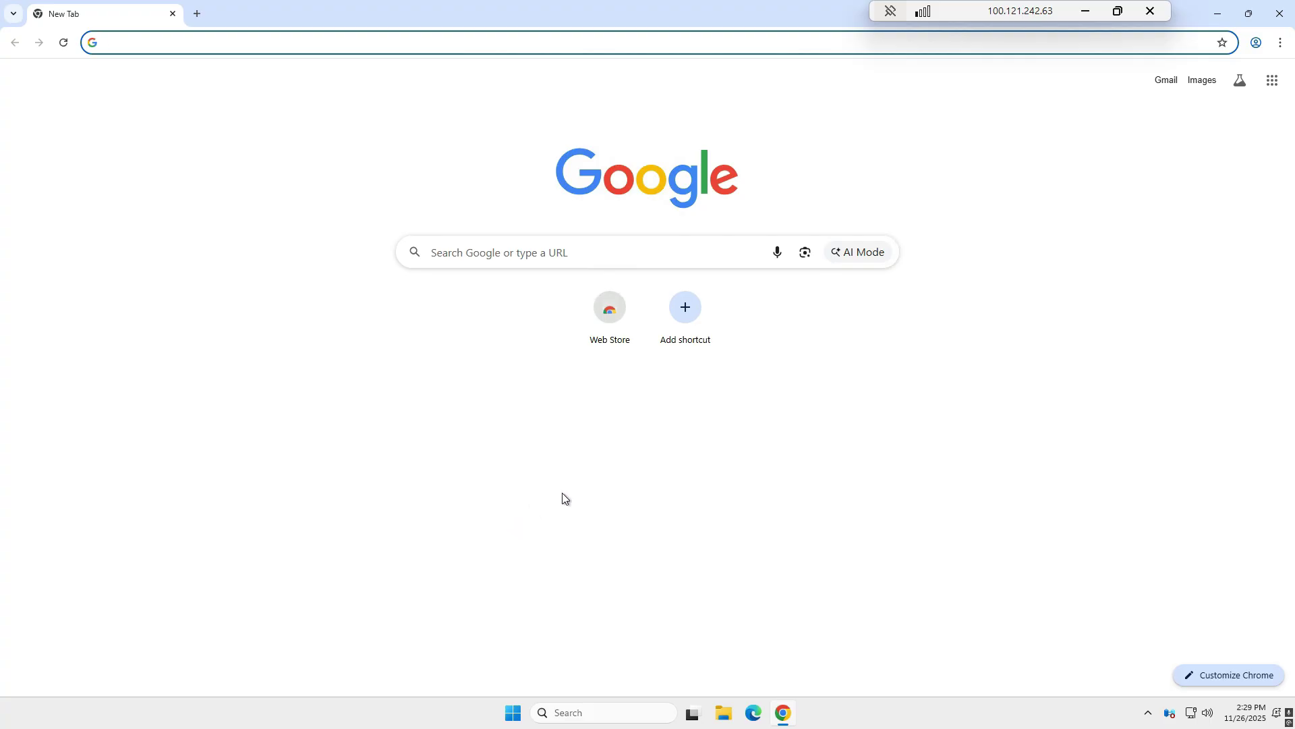
# Search Google for "my ip address location" using the suggested query
pyautogui.click(598, 46)
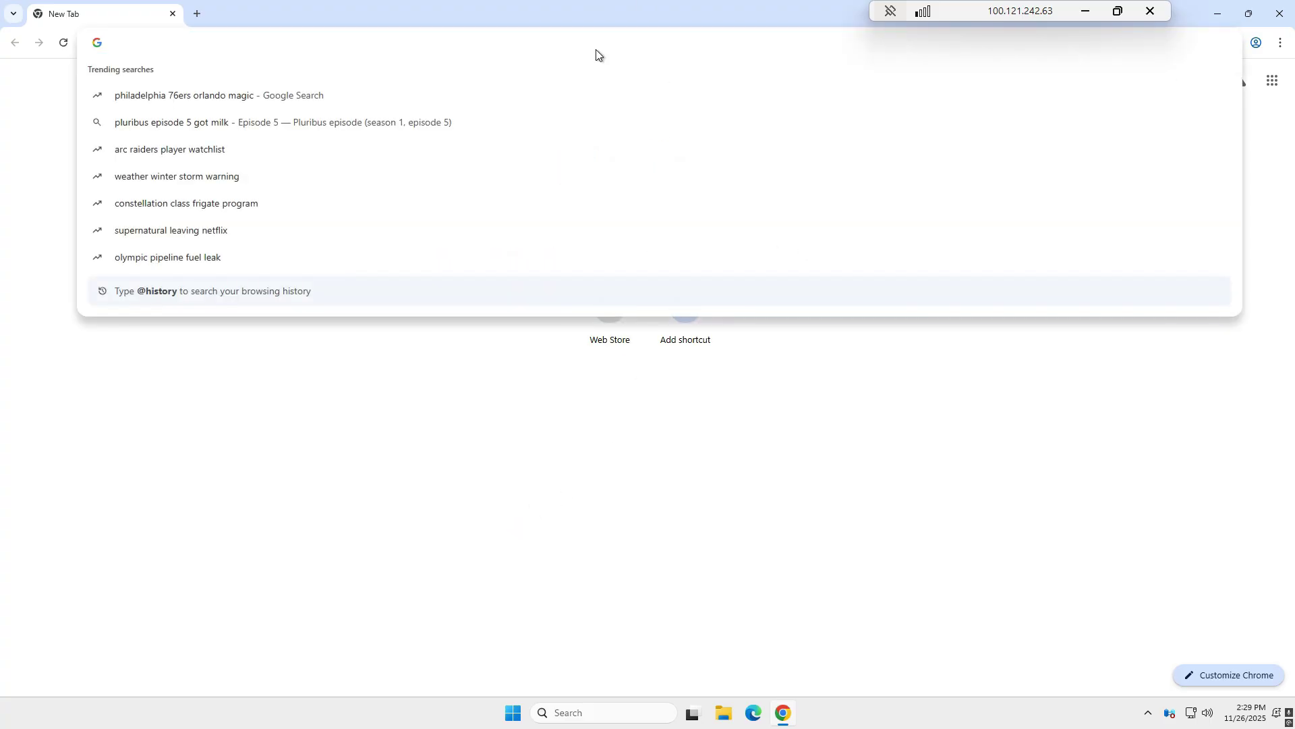
pyautogui.write('M')
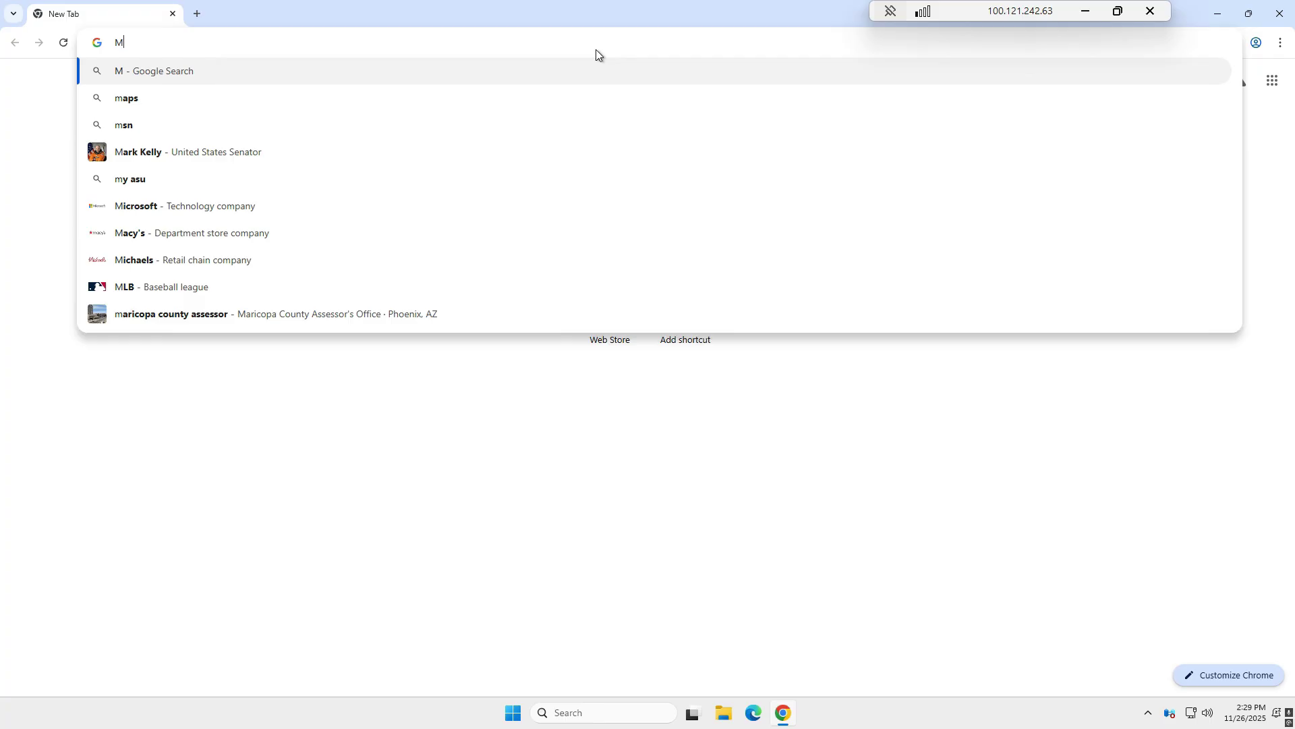
pyautogui.write('y ')
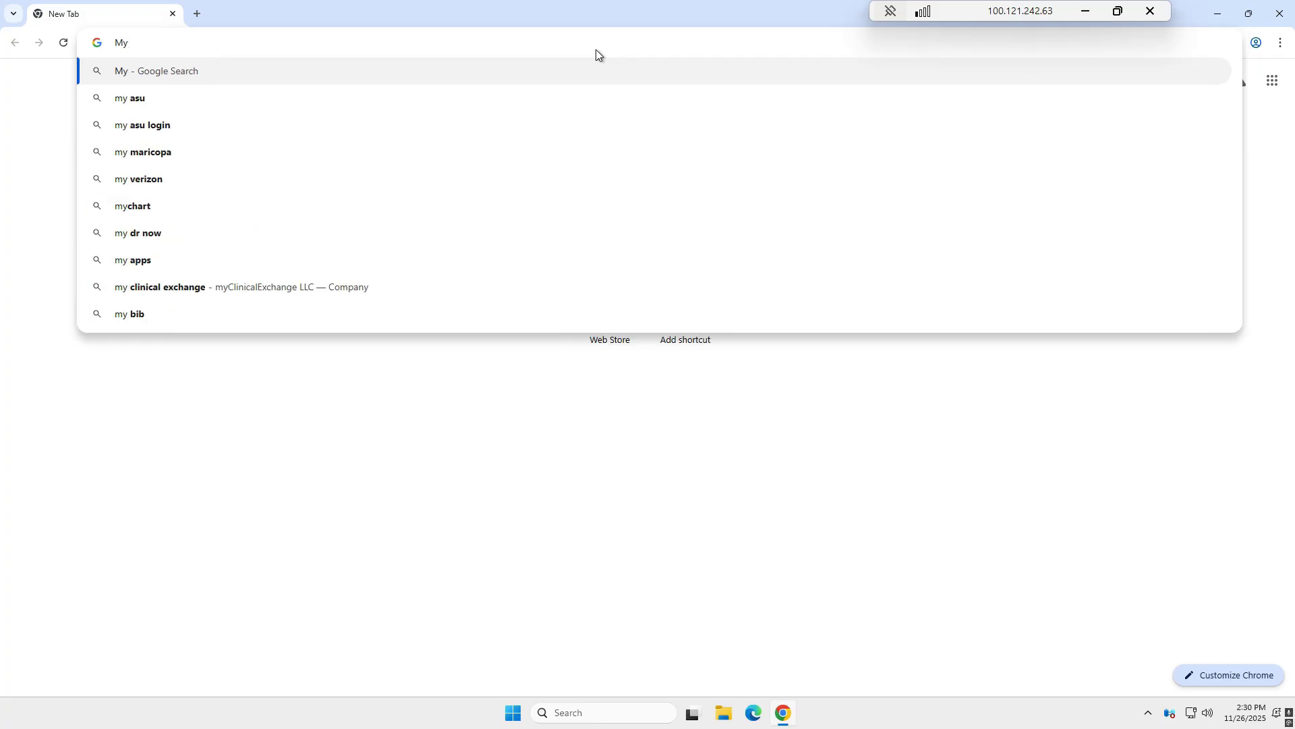
pyautogui.write('ip a')
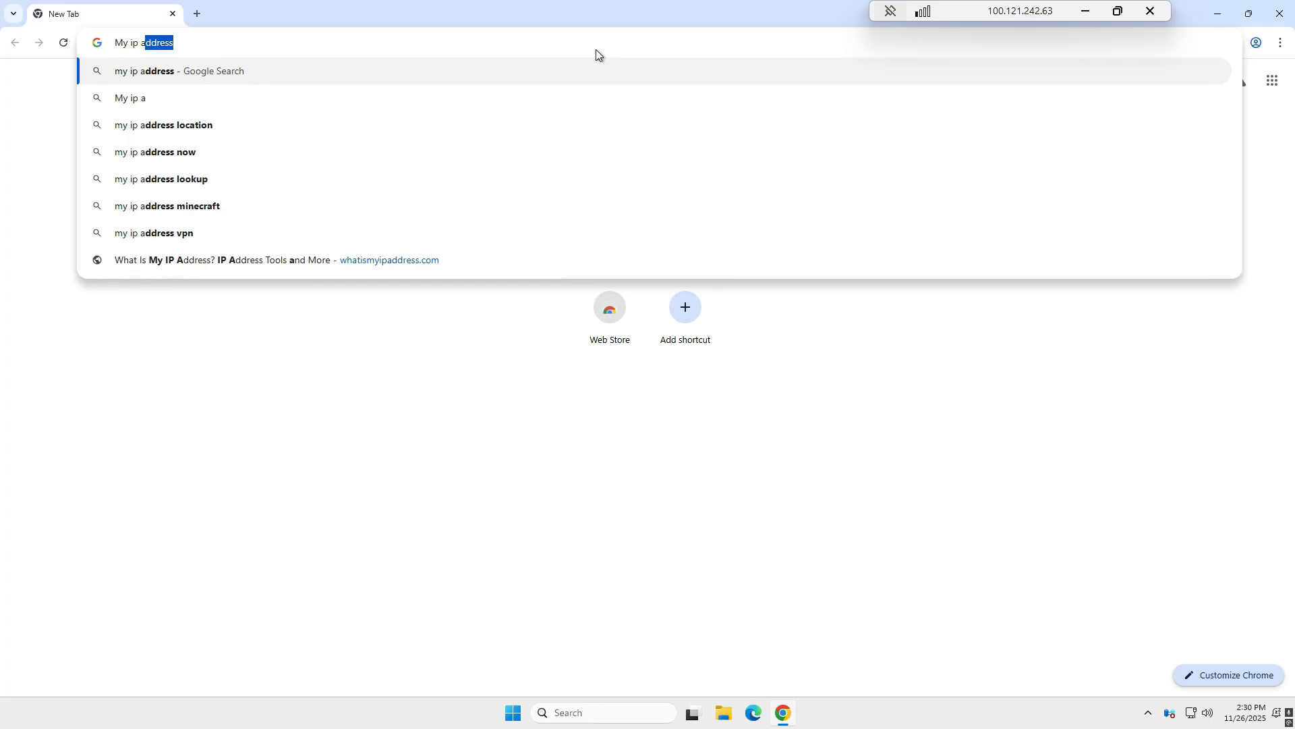
pyautogui.click(451, 131)
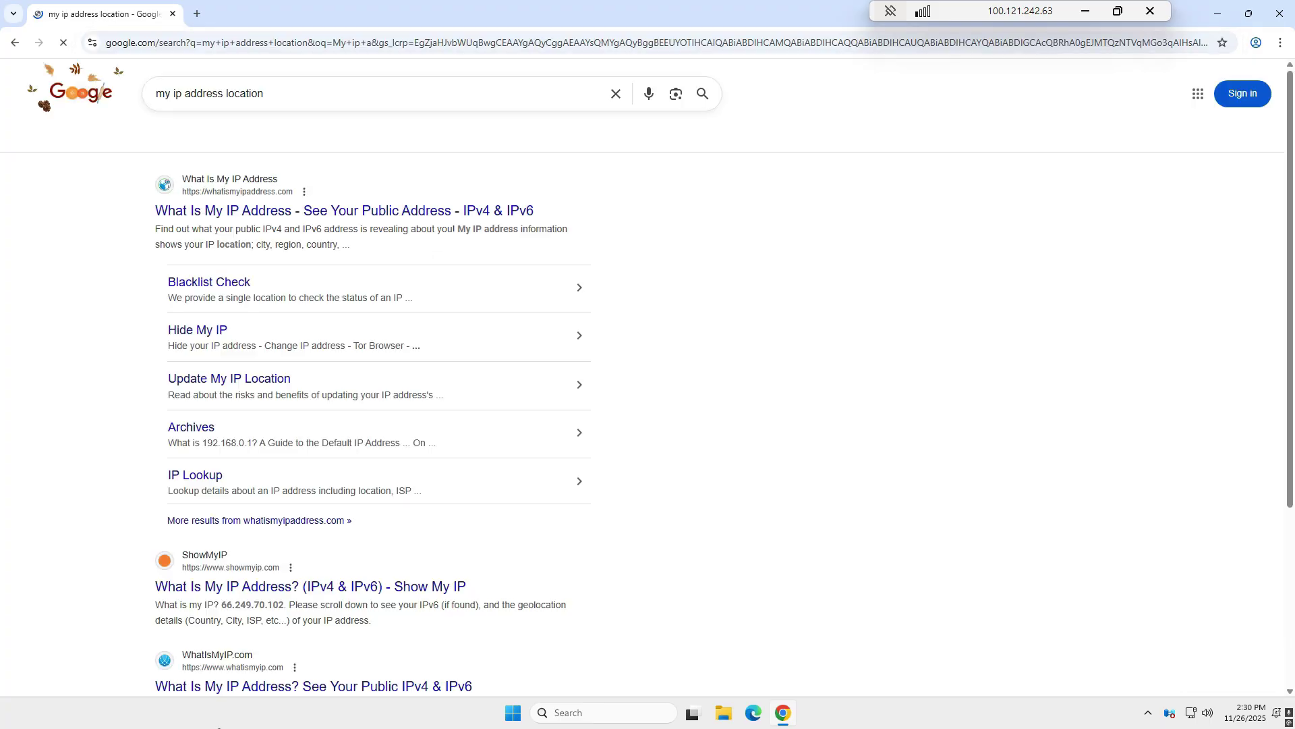
# Open the whatismyipaddress.com result in a new tab, check the country of the machine's IP address, and close that tab
pyautogui.rightClick(346, 210)
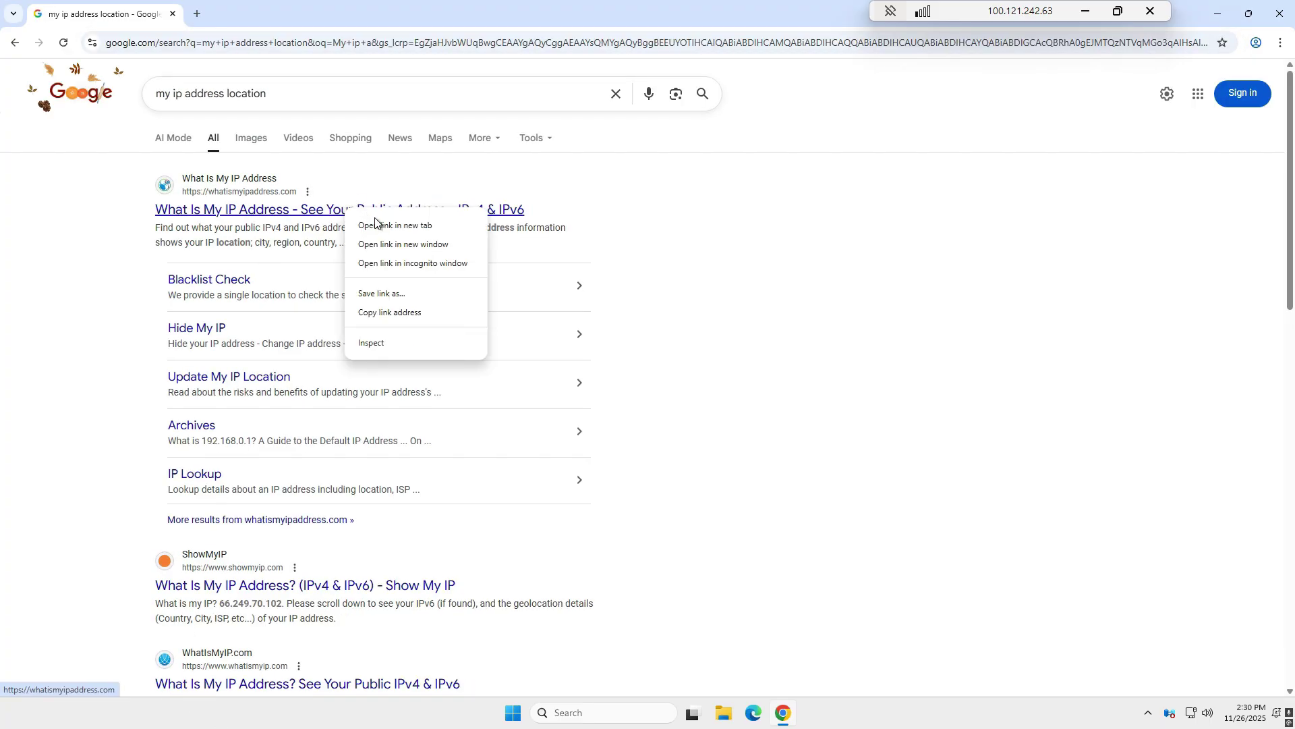
pyautogui.click(388, 225)
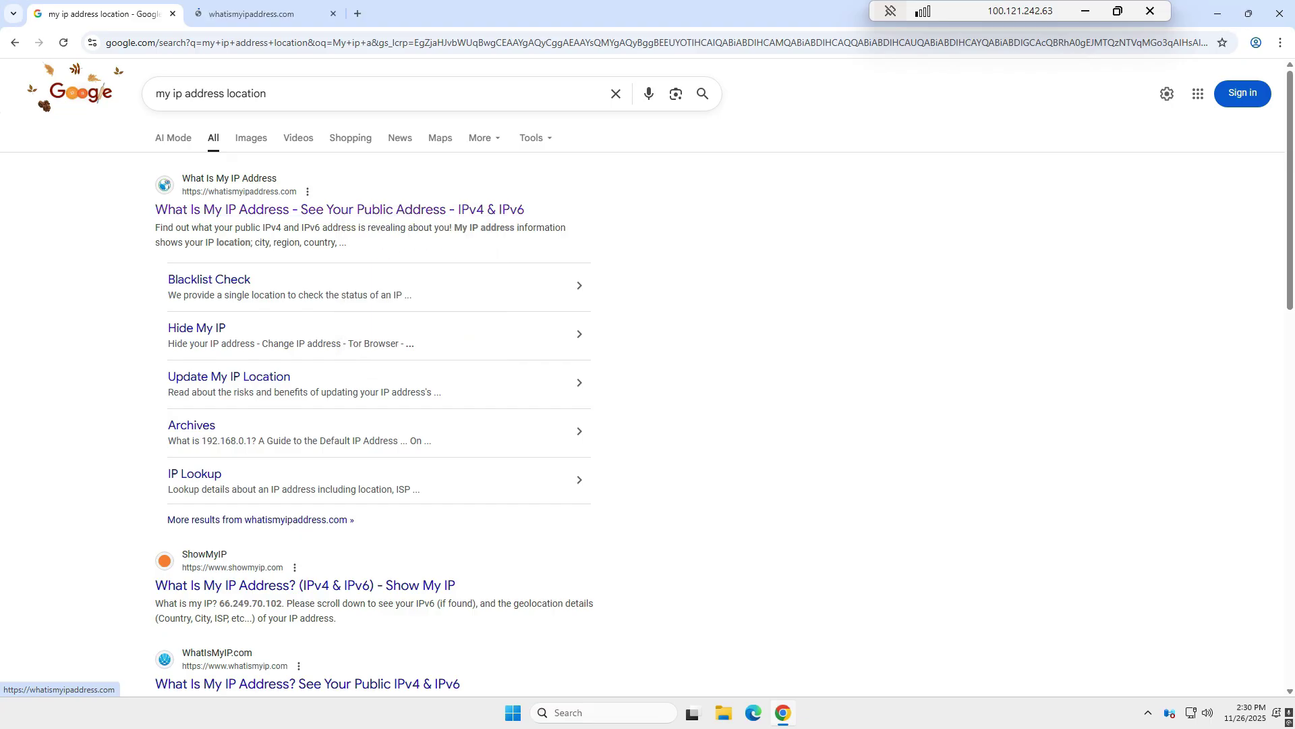
pyautogui.click(282, 5)
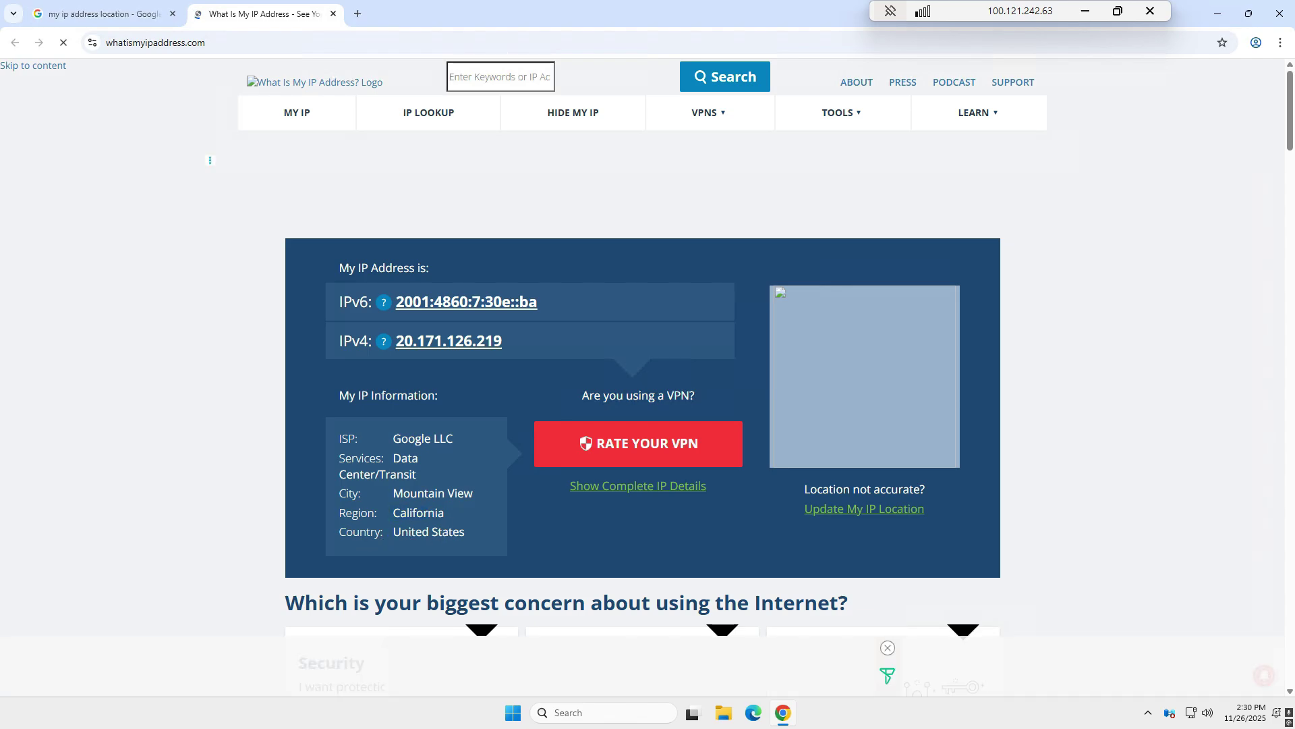
pyautogui.moveTo(393, 532); pyautogui.dragTo(472, 524)
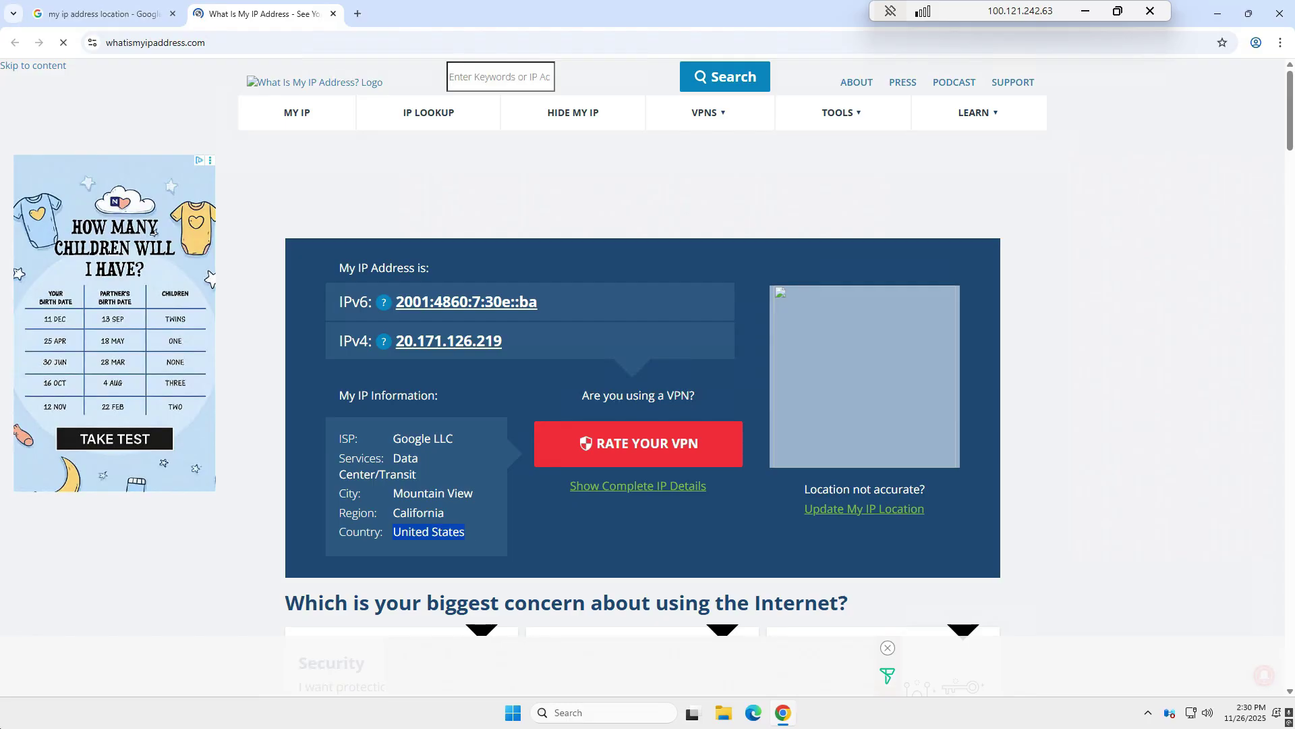
pyautogui.click(332, 14)
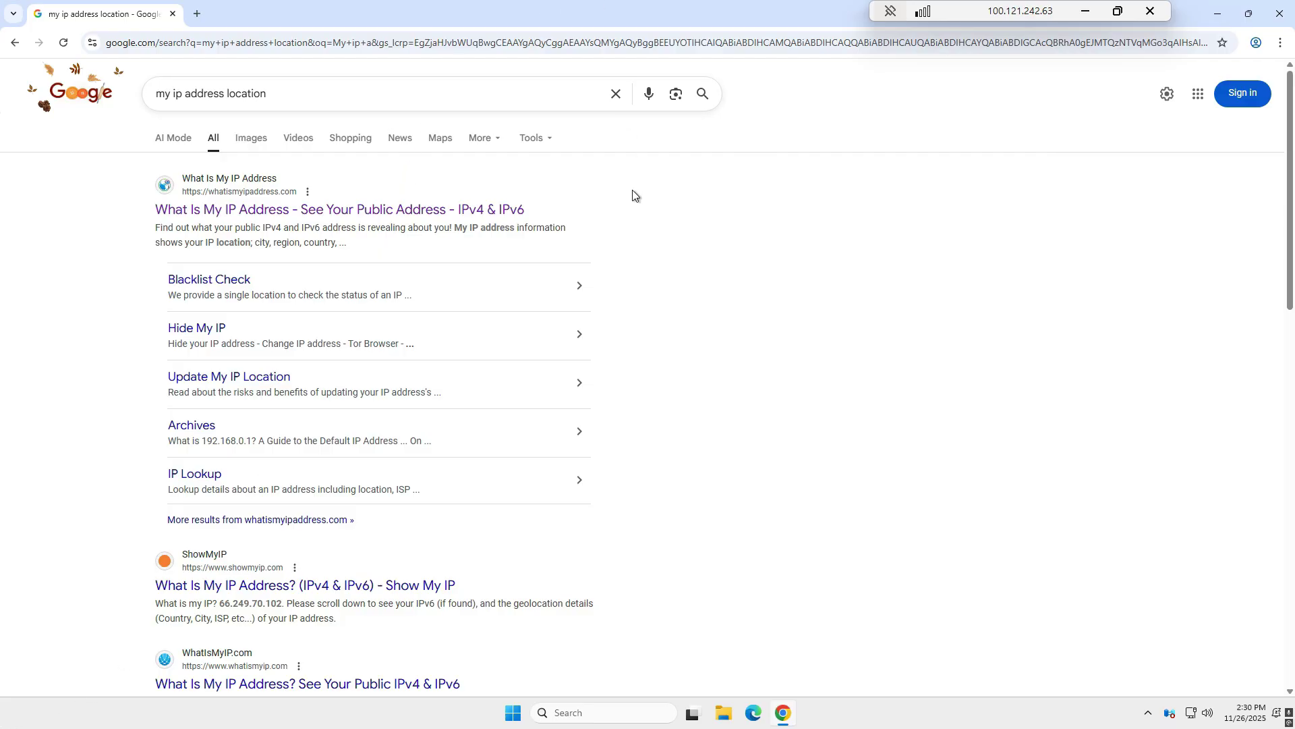
# Search for "speed test", open Fast.com in a new tab to measure the connection speed, and close it, keeping Chrome maximized
pyautogui.click(617, 96)
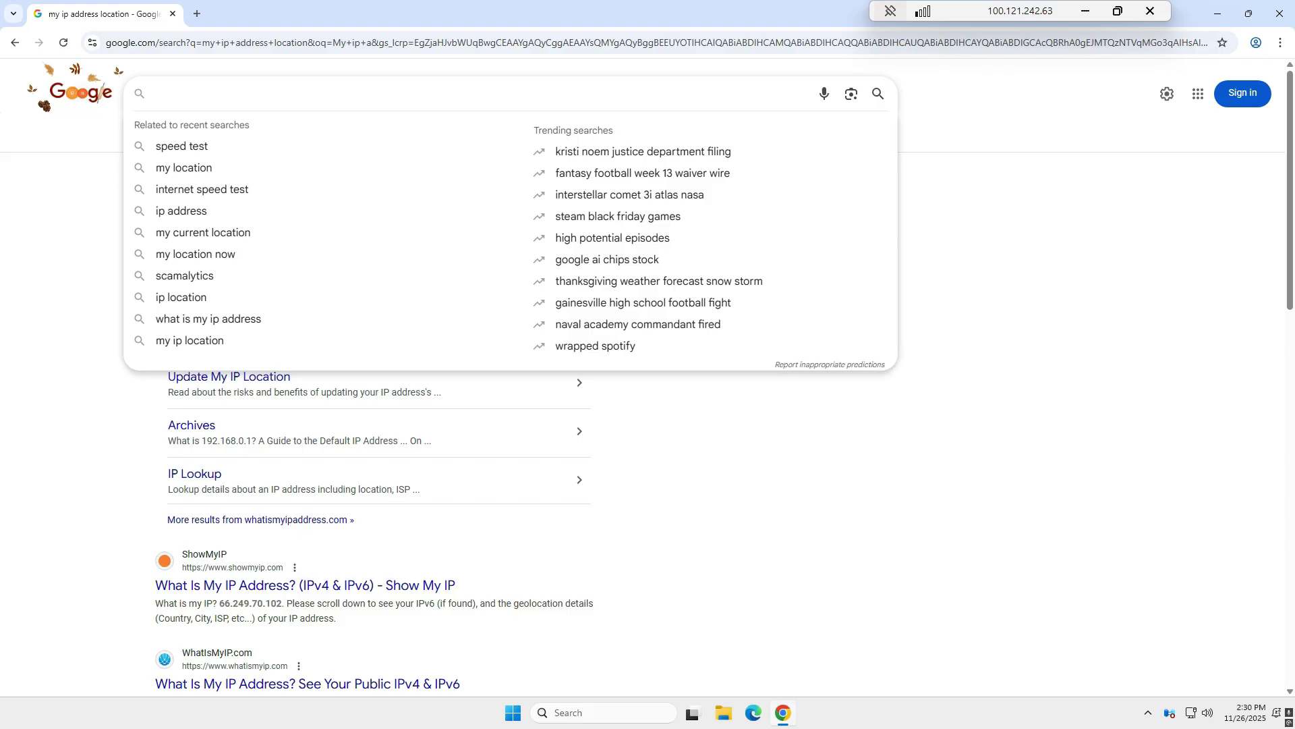
pyautogui.click(231, 141)
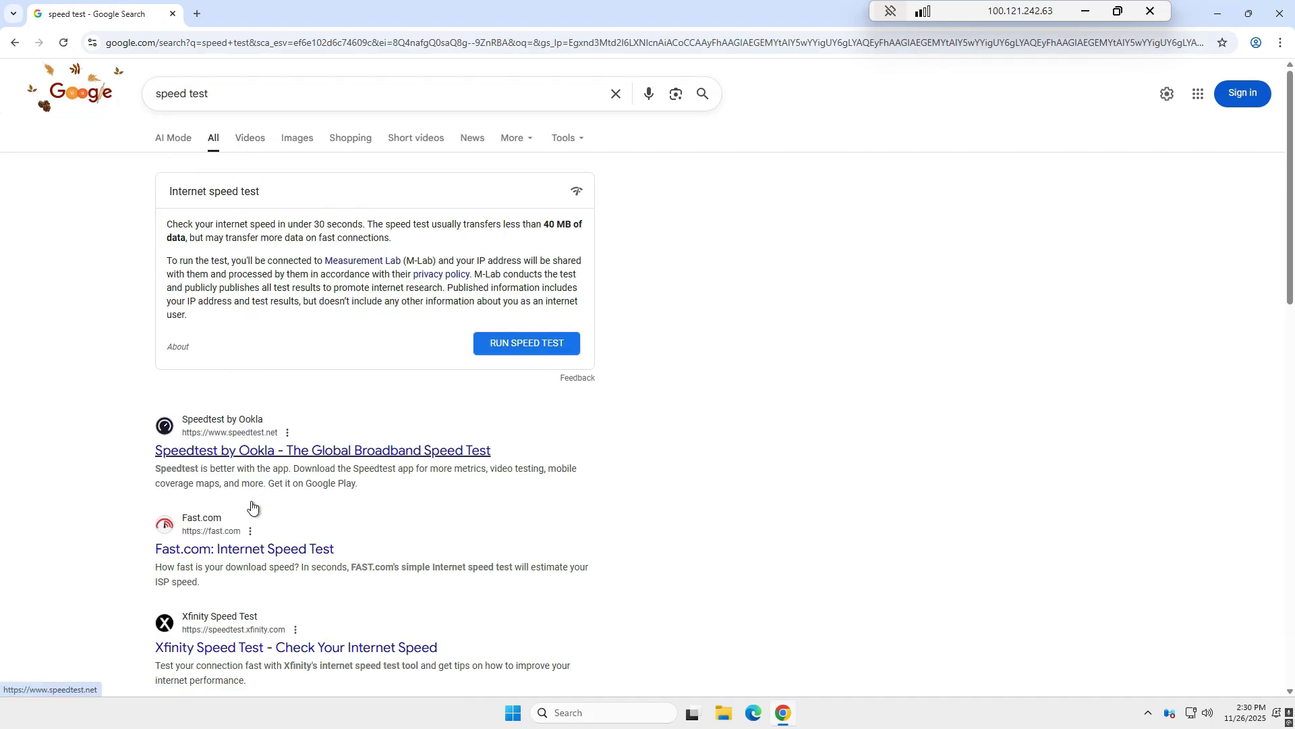
pyautogui.rightClick(275, 547)
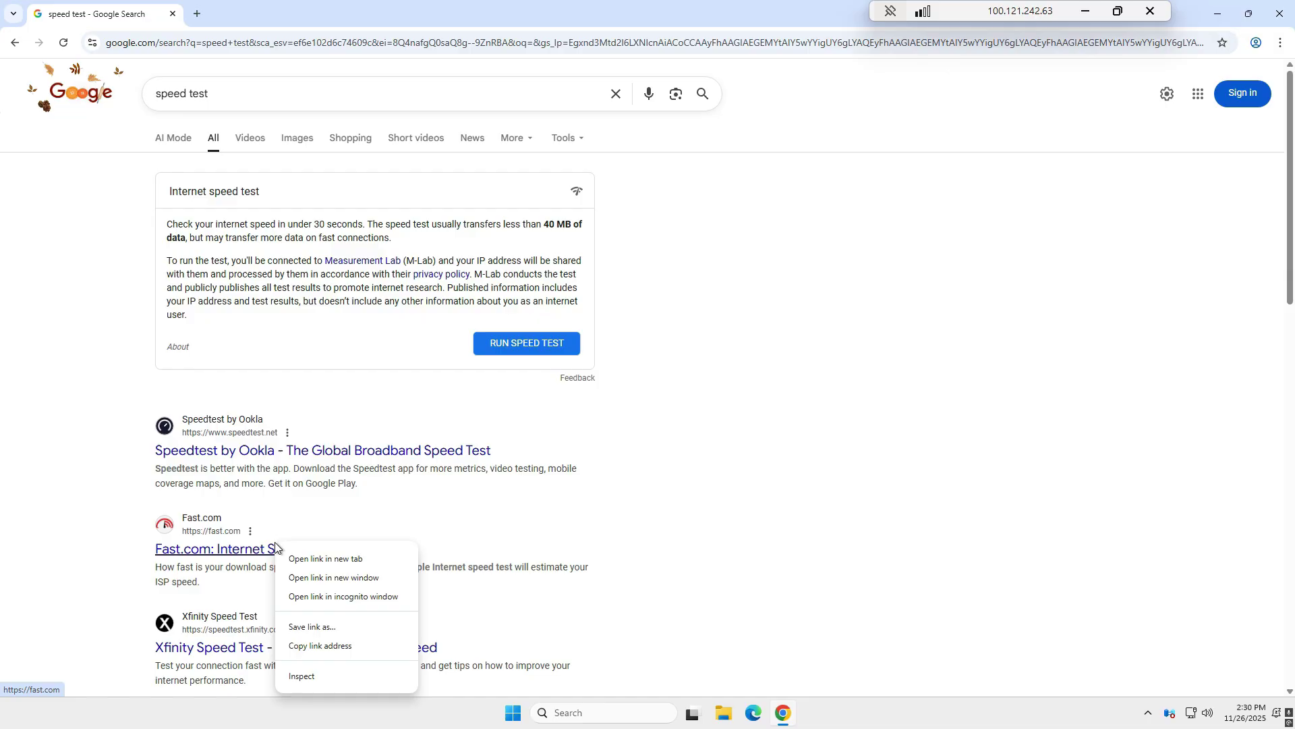
pyautogui.click(356, 559)
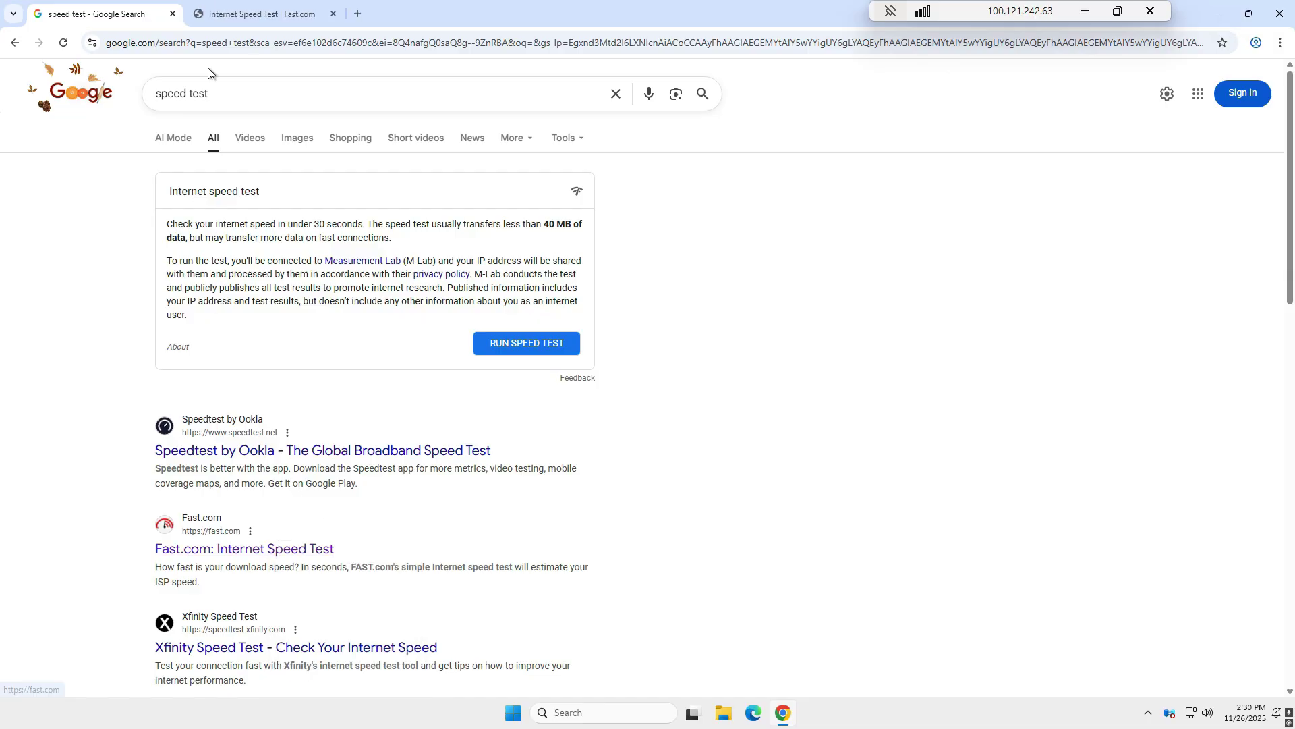
pyautogui.click(246, 12)
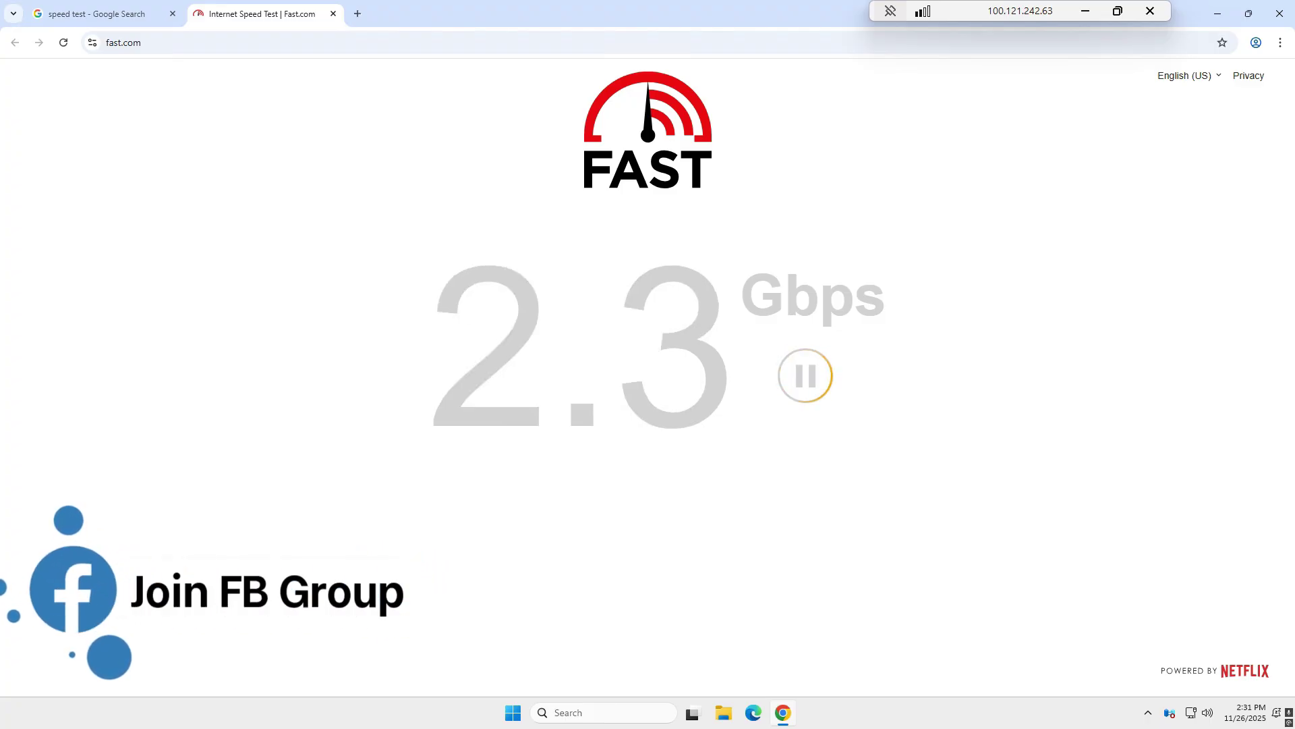
pyautogui.doubleClick(333, 19)
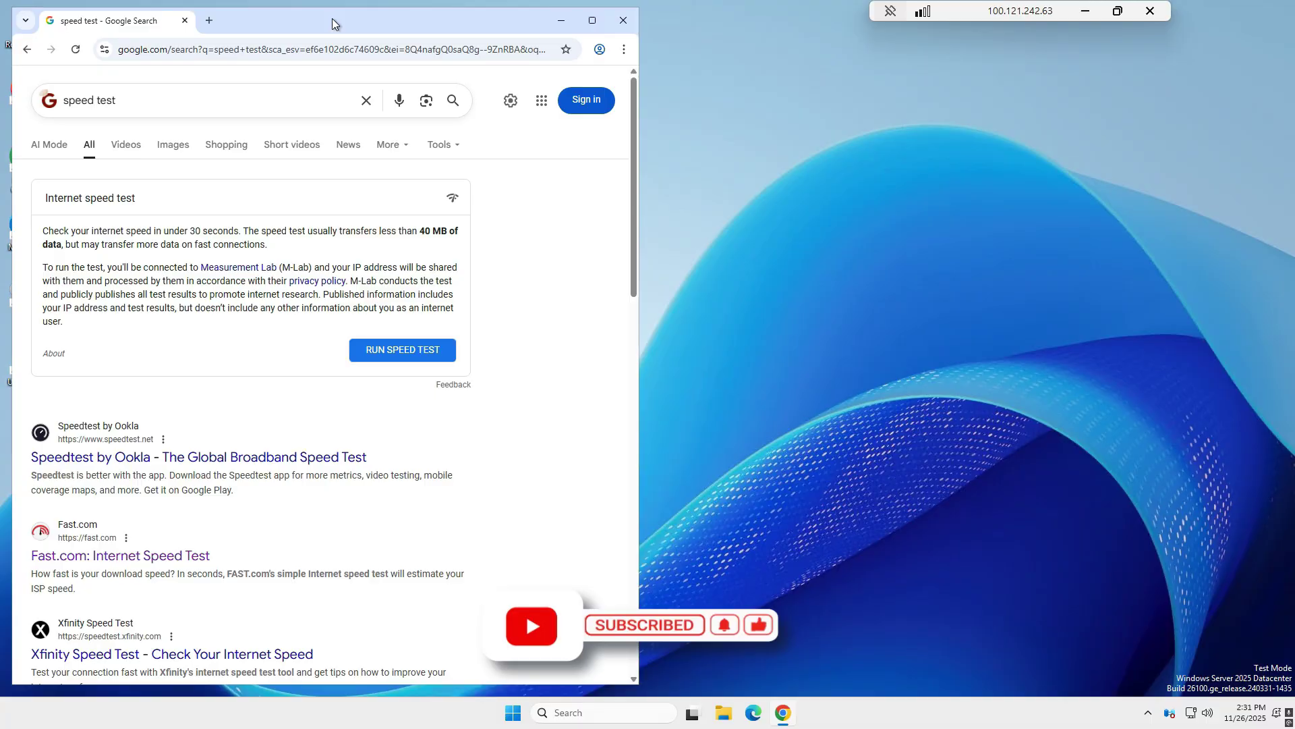
pyautogui.doubleClick(332, 24)
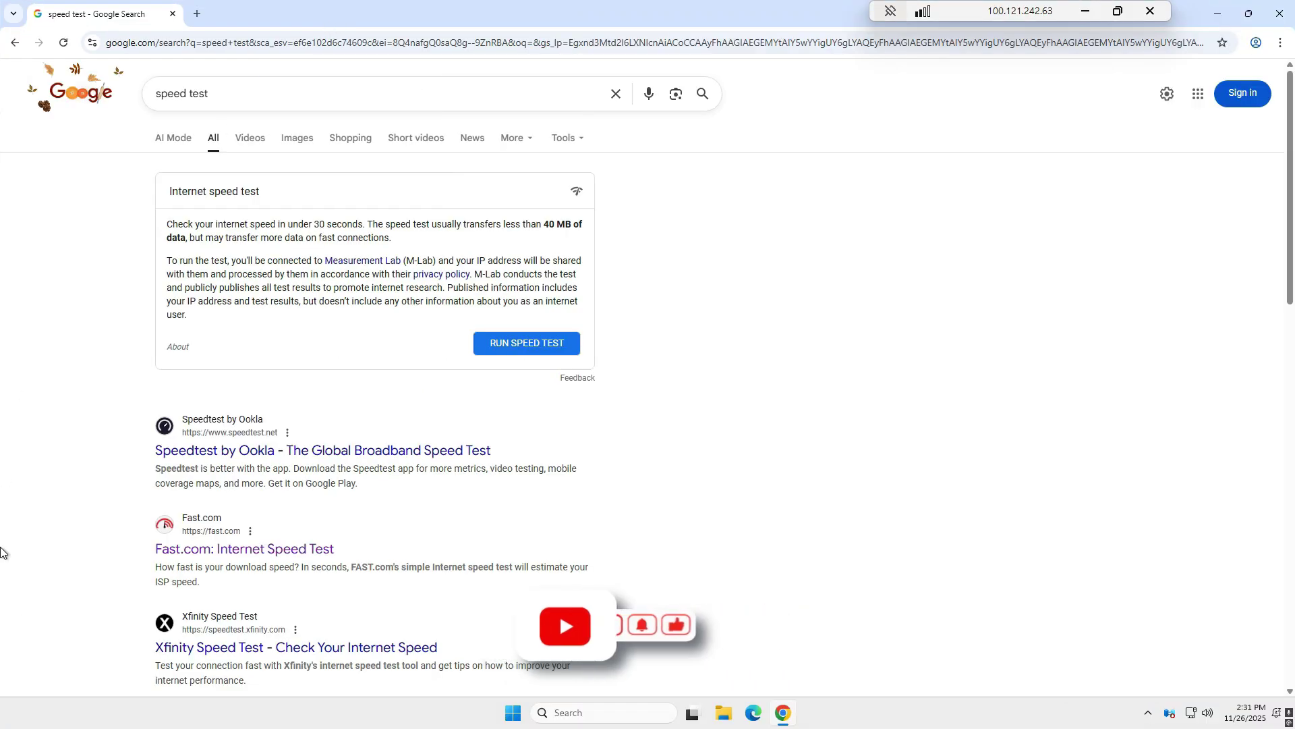
# Search Google for "idm download" using the suggested query
pyautogui.click(616, 96)
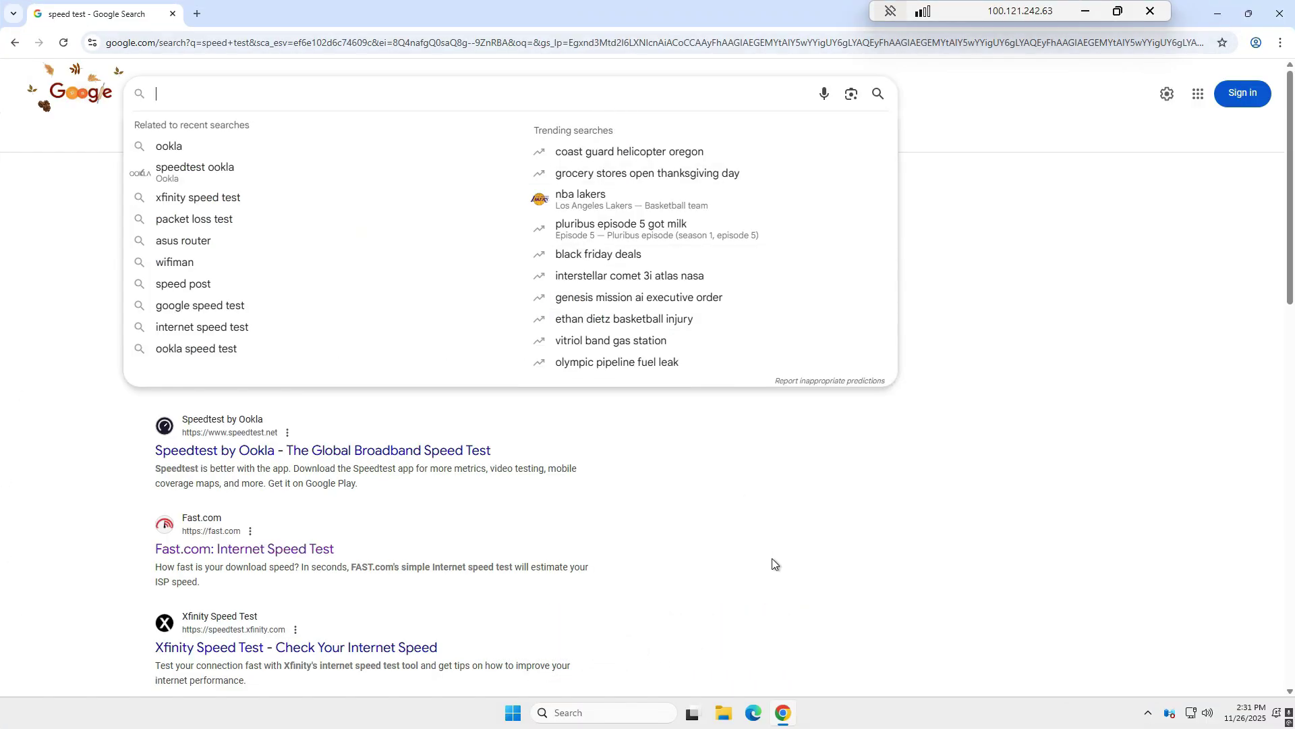
pyautogui.write('i')
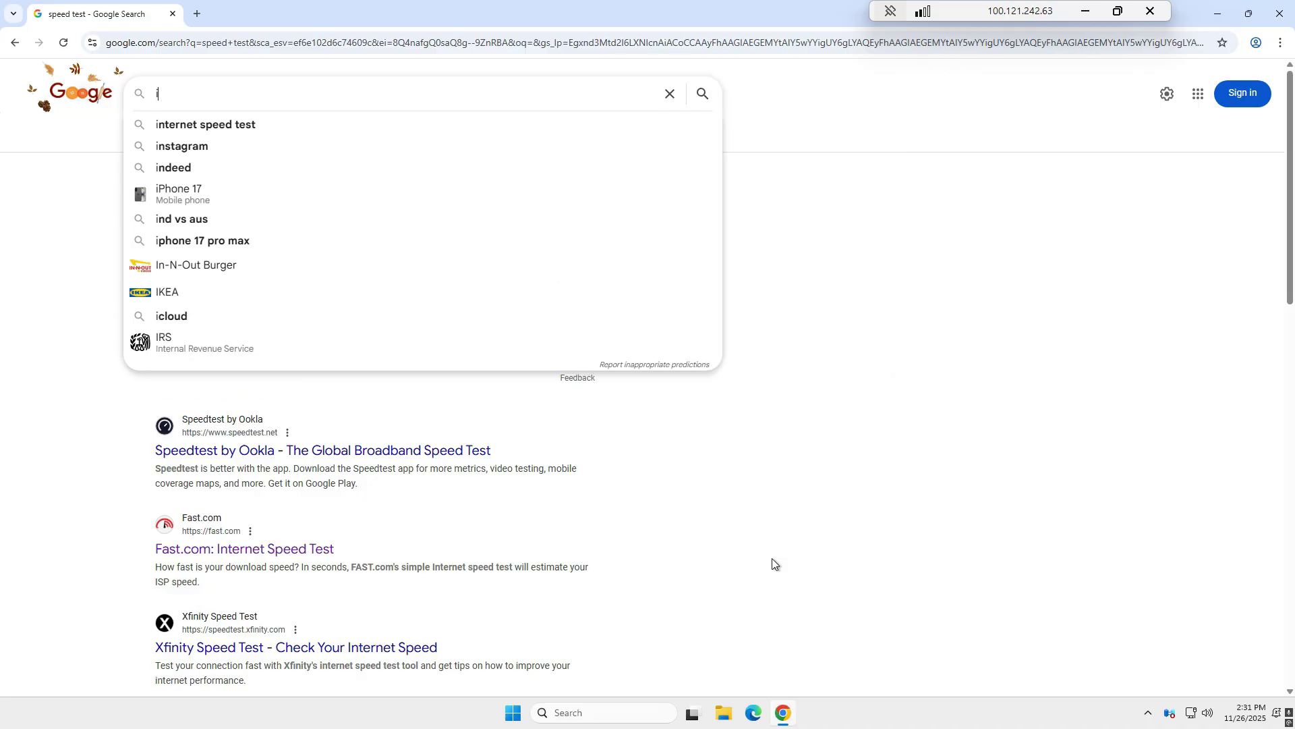
pyautogui.write('d')
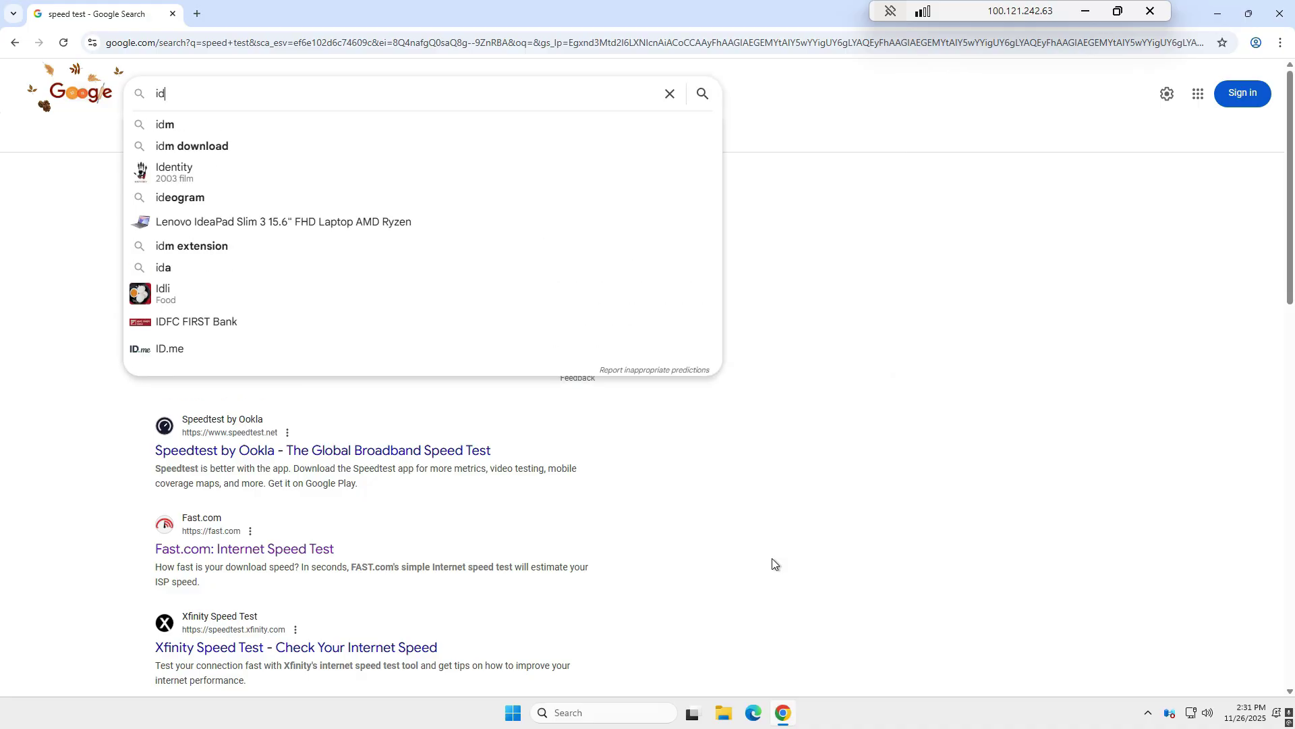
pyautogui.press('Down')
pyautogui.press('Down')
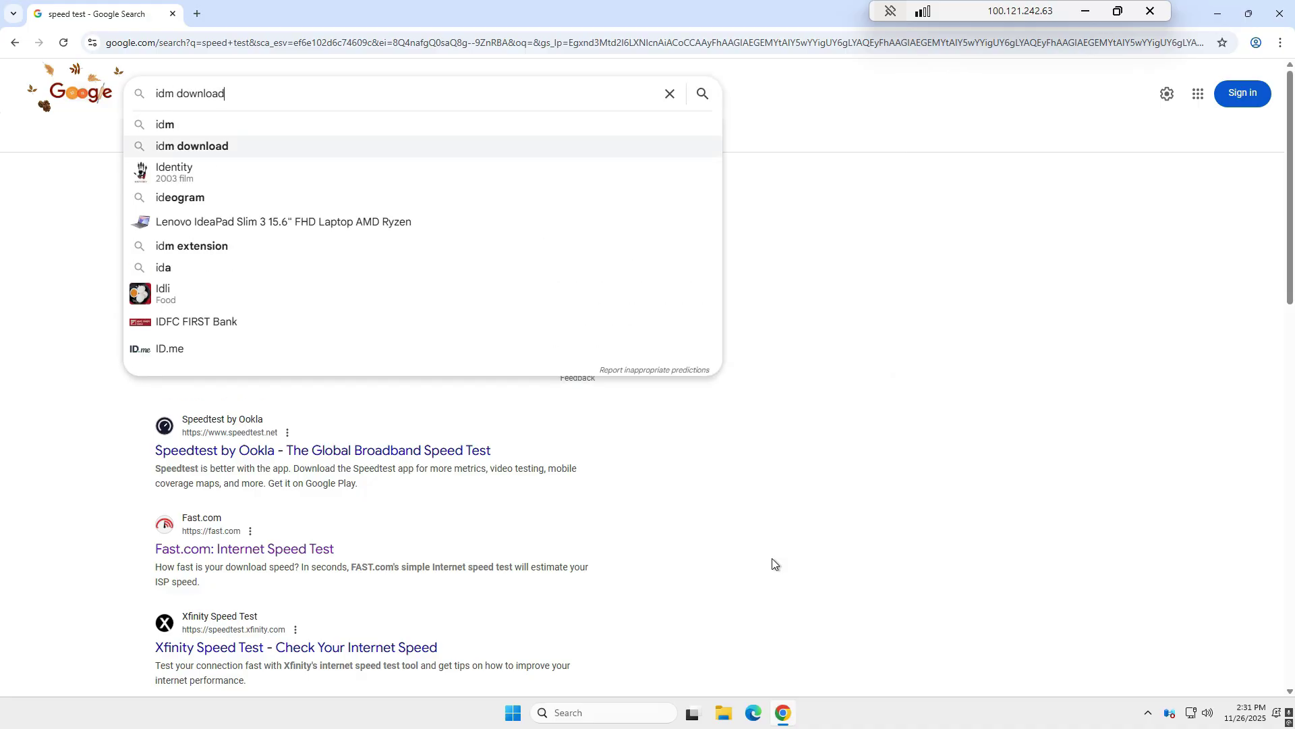
pyautogui.press('Return')
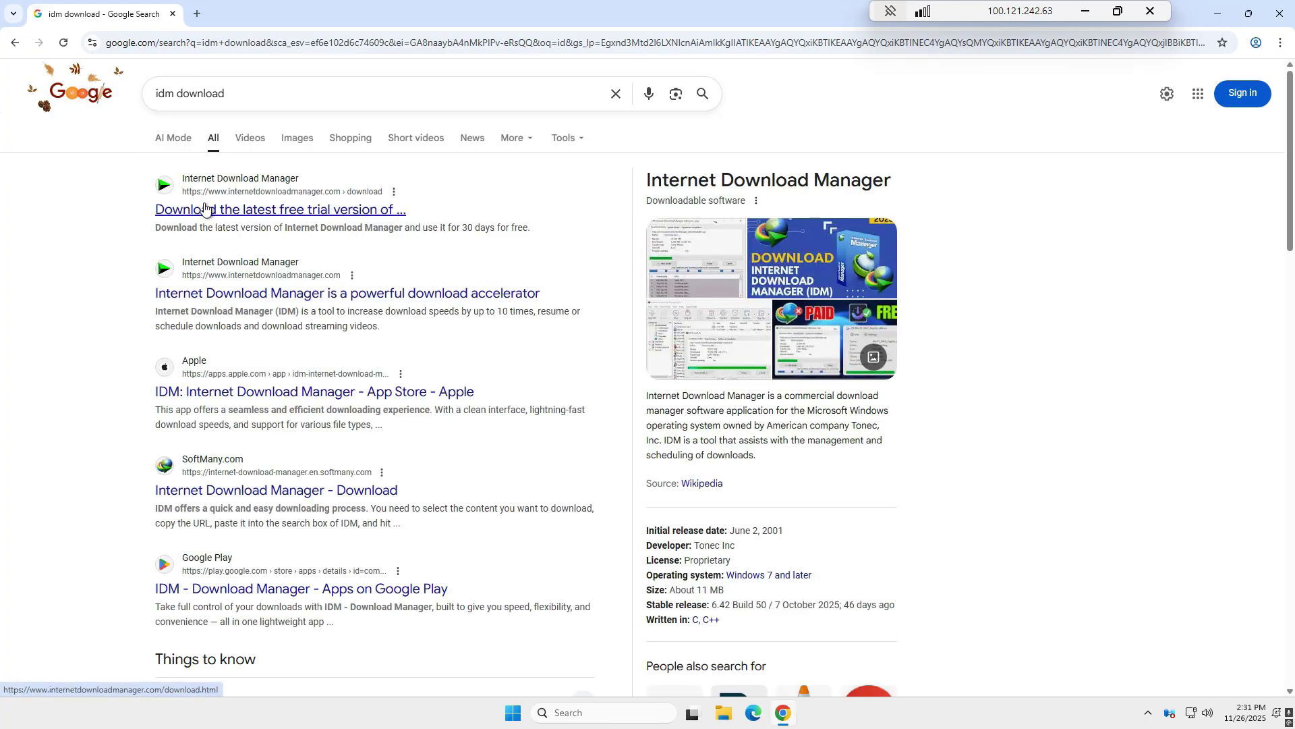
# Open the official Internet Download Manager download page, download the installer, and run it
pyautogui.click(206, 210)
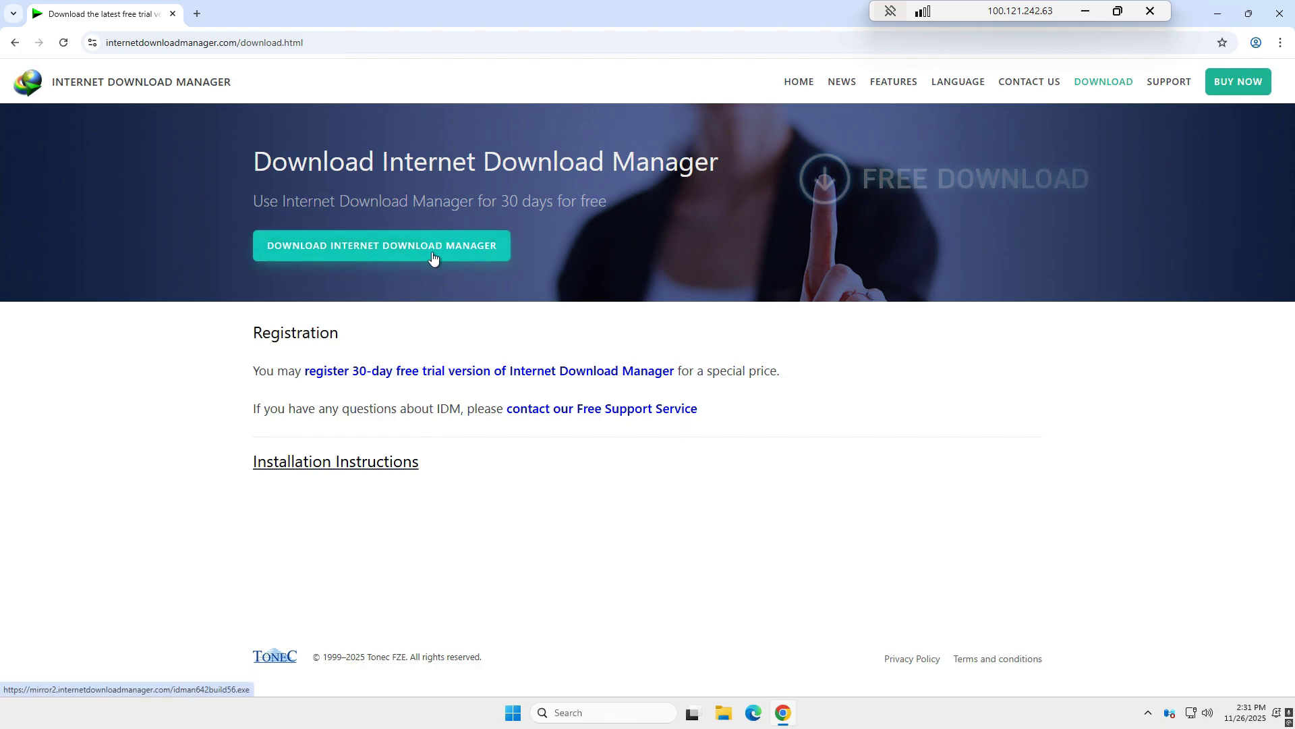
pyautogui.click(404, 260)
pyautogui.click(1110, 76)
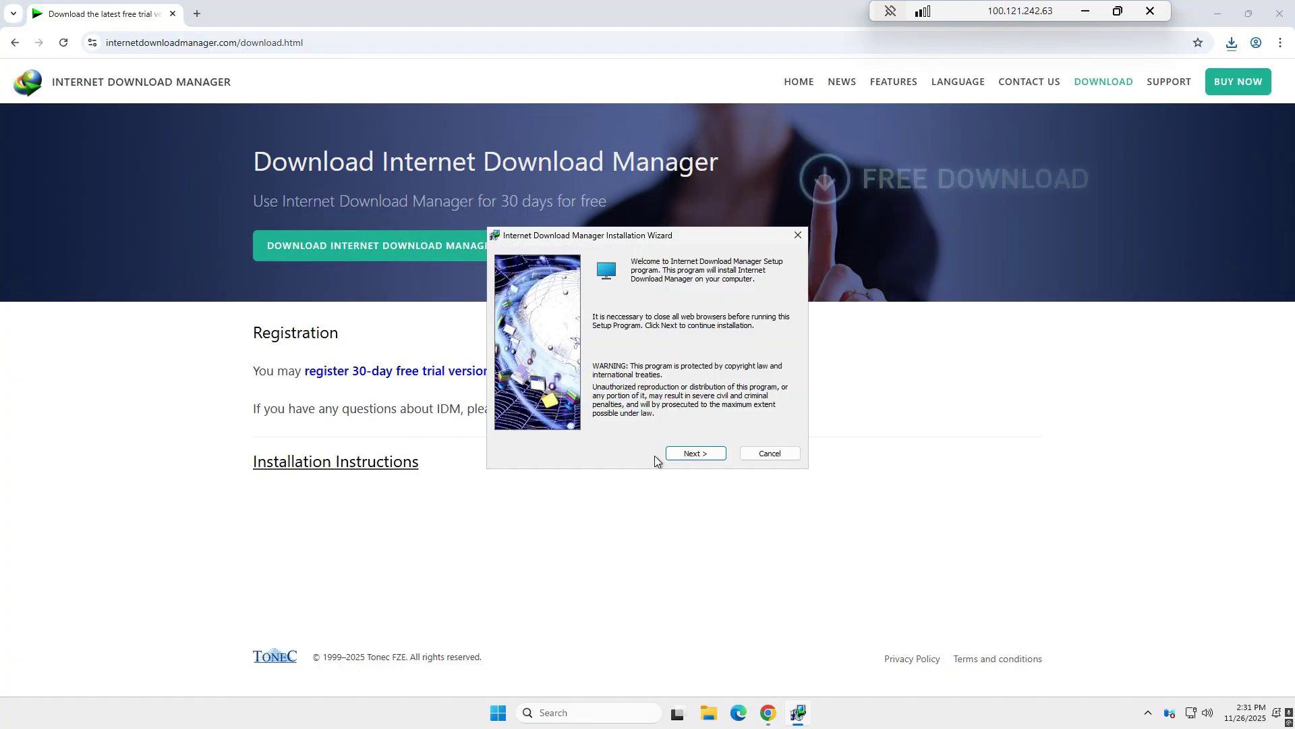
# Install Internet Download Manager, accepting the license agreement and keeping the default options, and finish the setup wizard
pyautogui.click(703, 453)
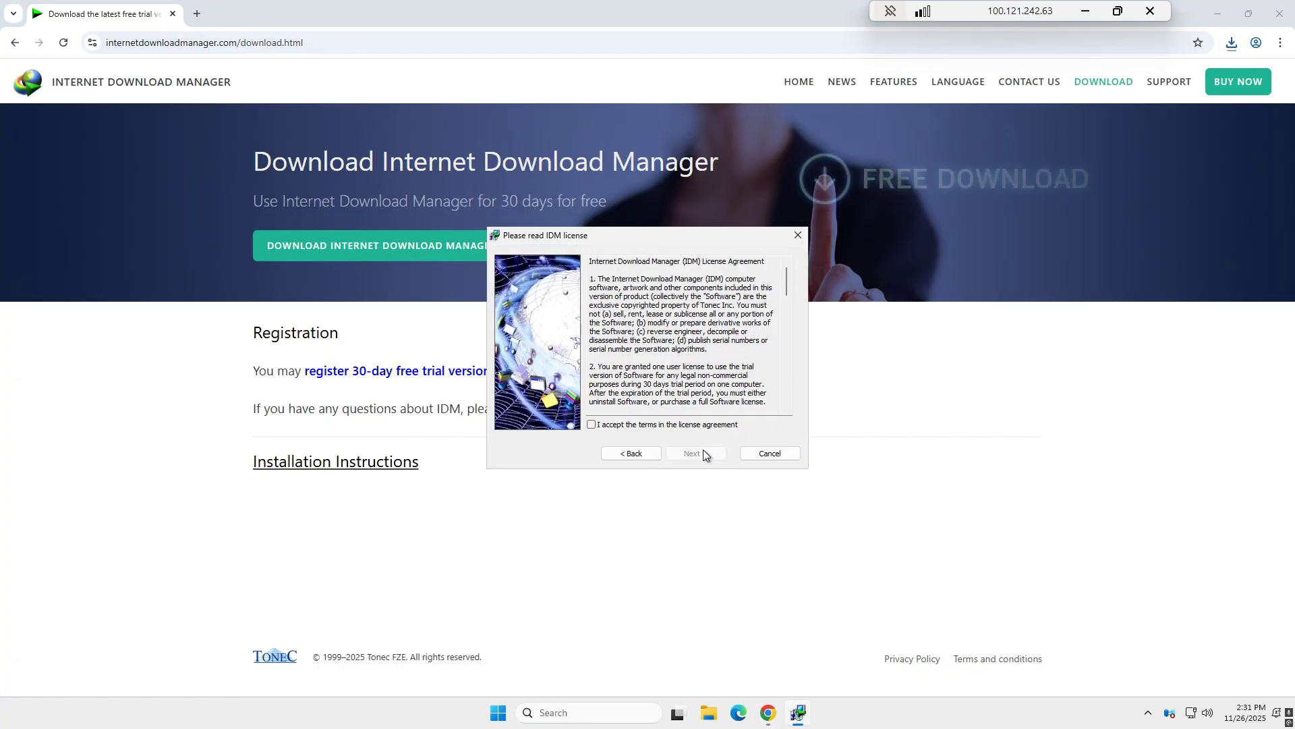
pyautogui.click(675, 424)
pyautogui.click(697, 454)
pyautogui.click(702, 456)
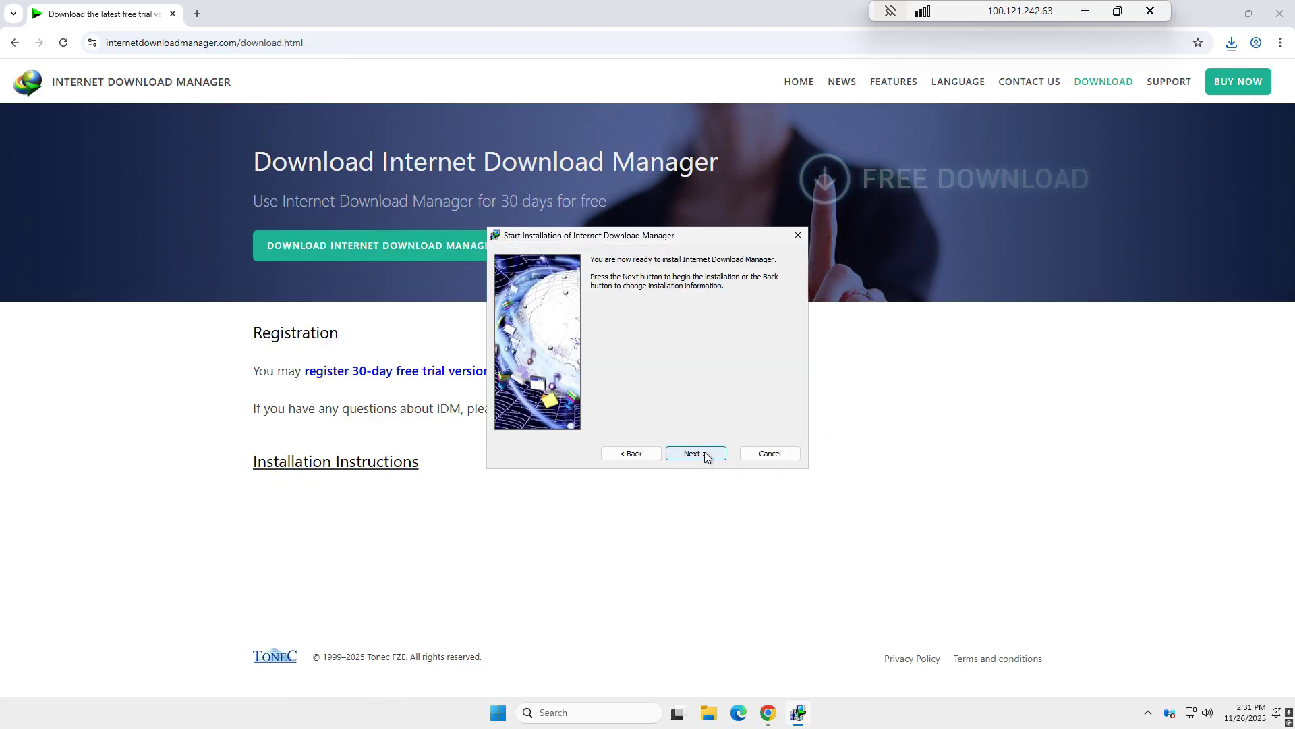
pyautogui.click(704, 451)
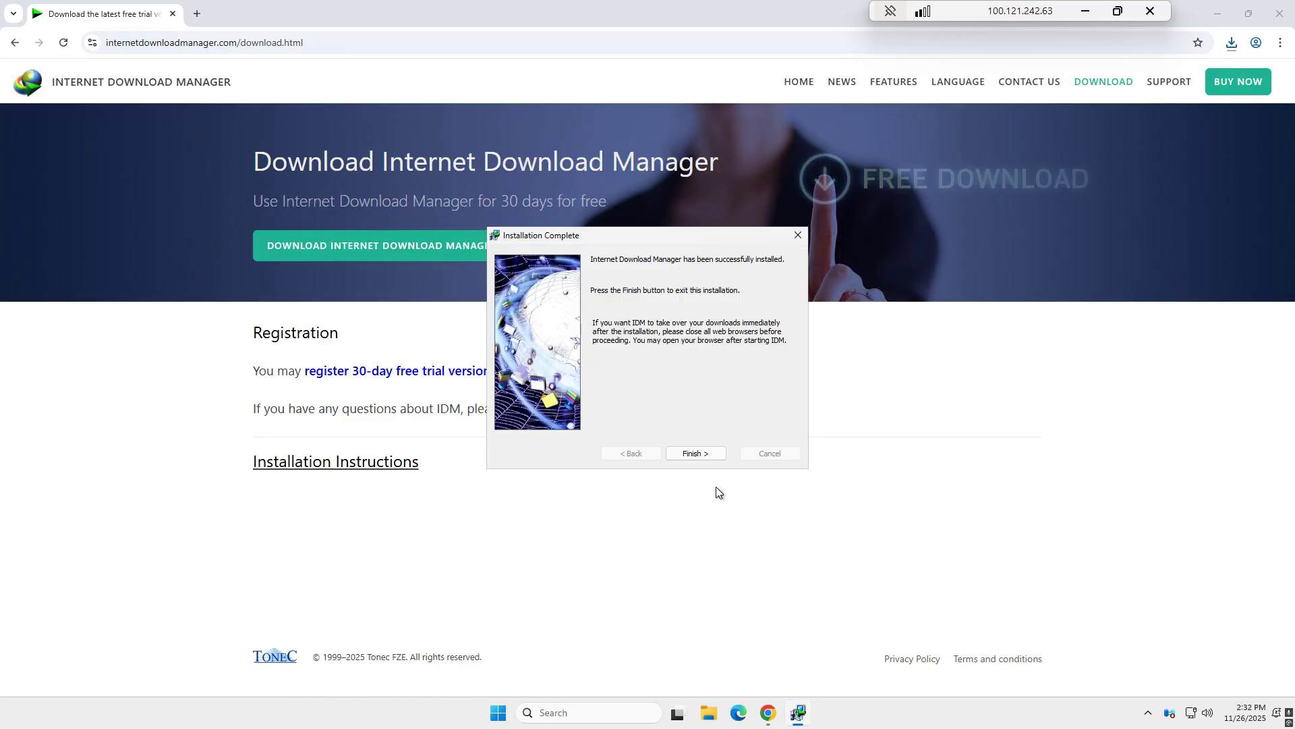
pyautogui.click(703, 448)
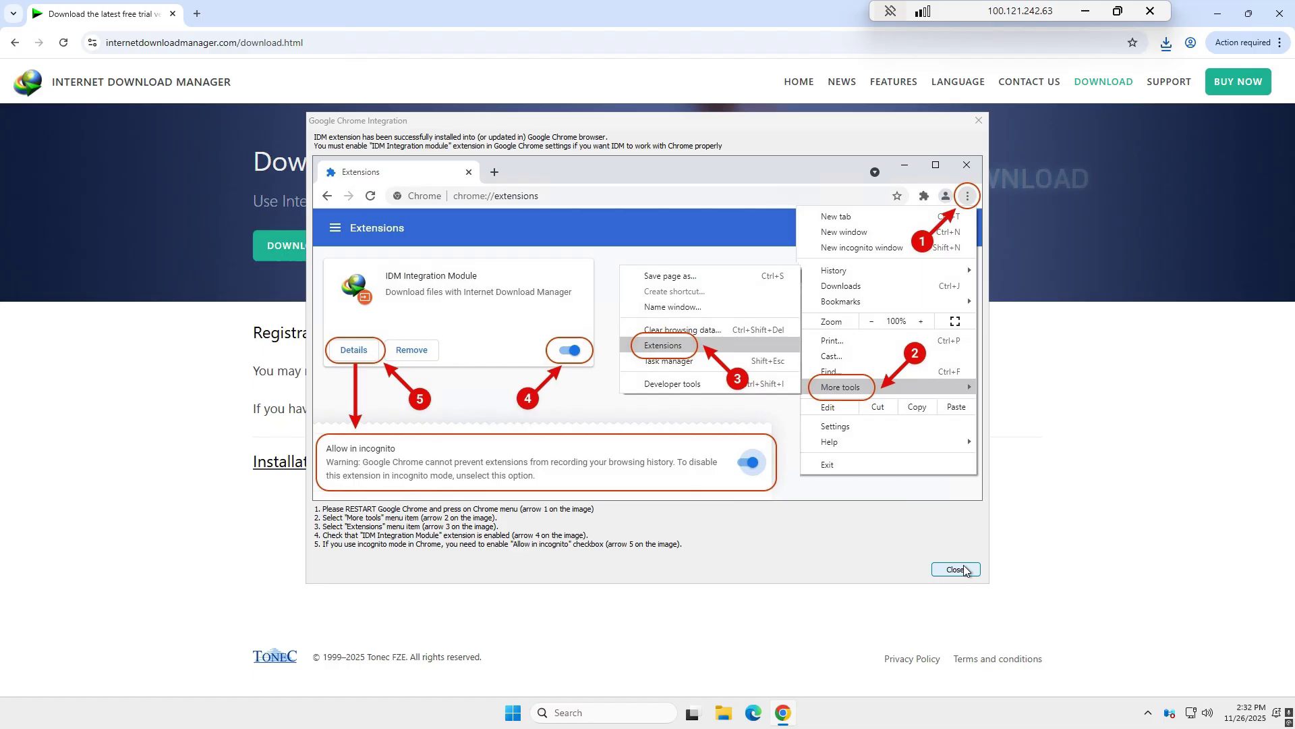
# Dismiss the Google Chrome integration instructions and enable the newly added IDM Integration Module extension in Chrome
pyautogui.click(965, 570)
pyautogui.click(1243, 42)
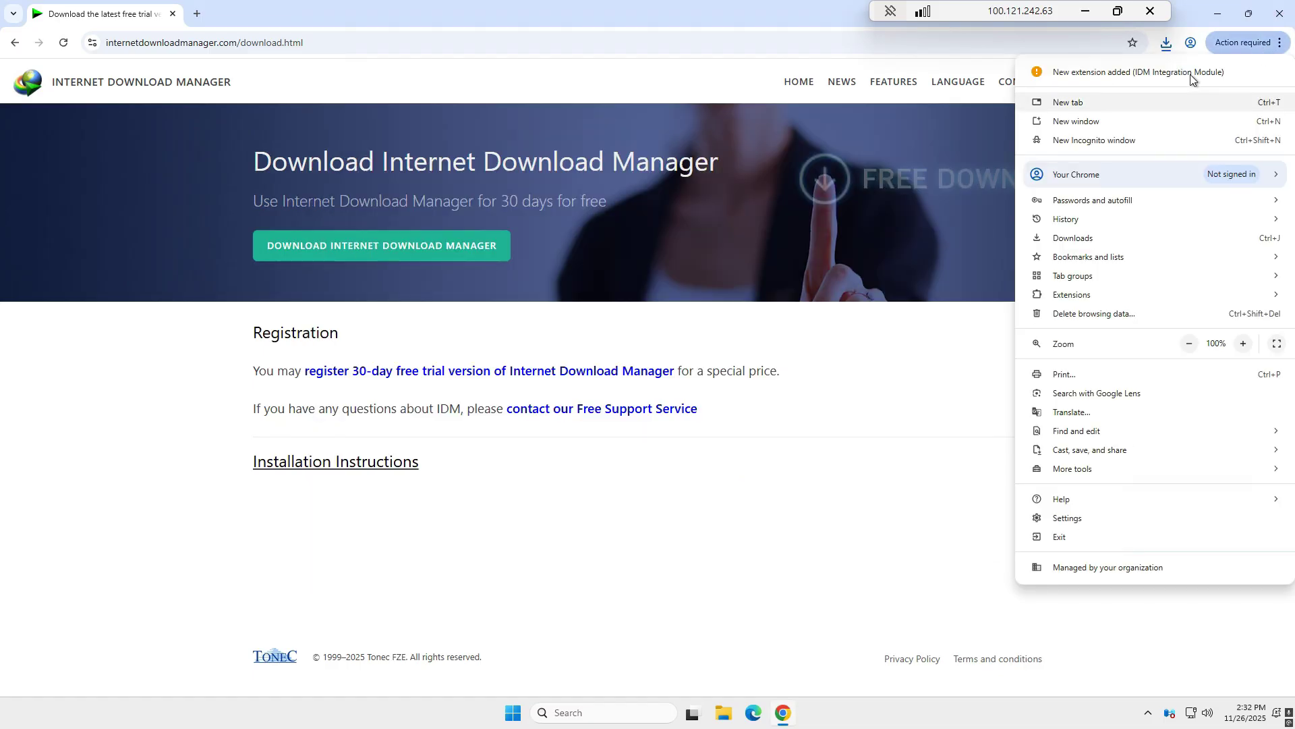
pyautogui.click(1191, 74)
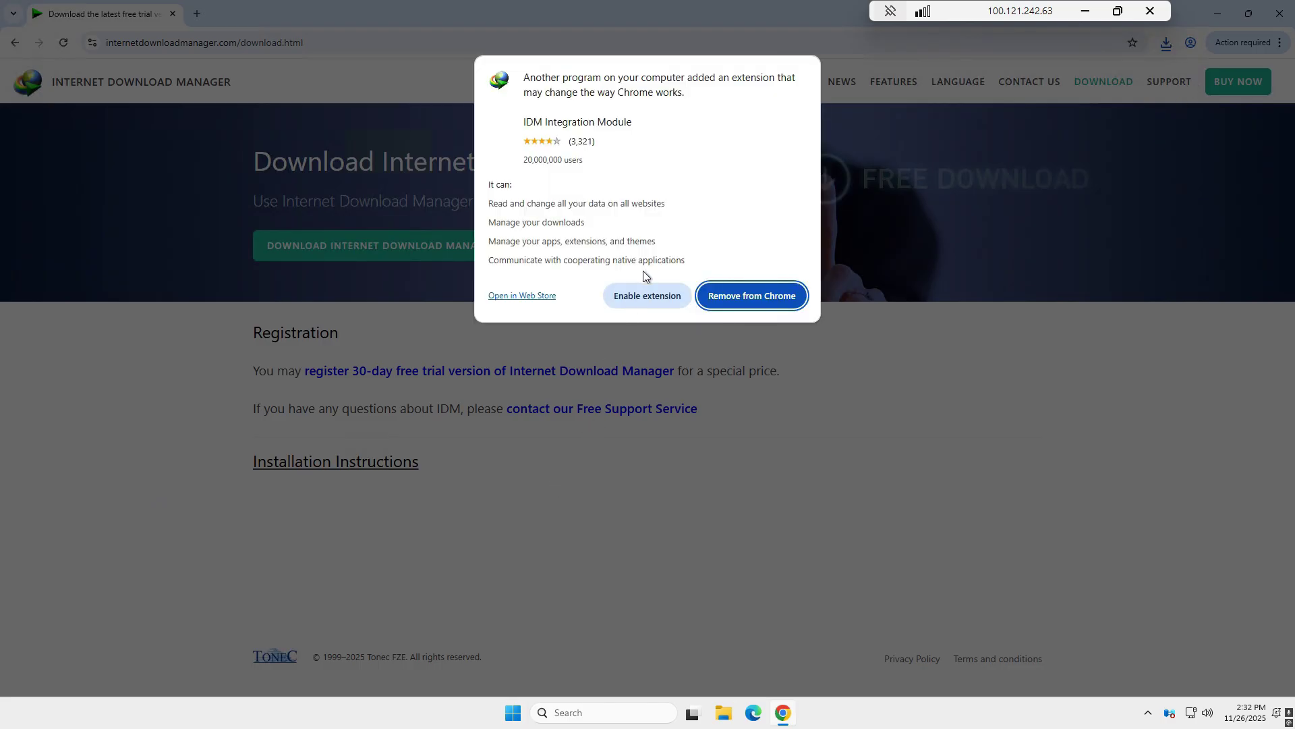
pyautogui.click(654, 295)
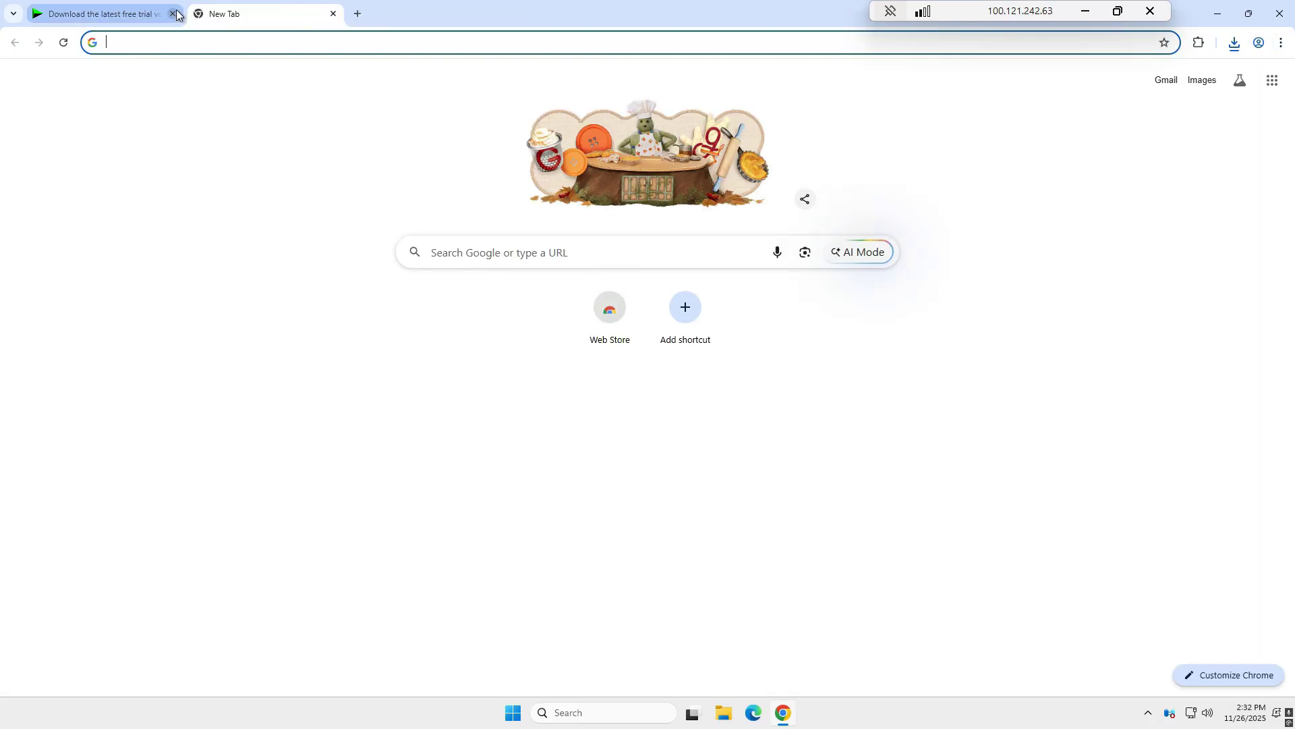
# Close the Internet Download Manager tabs, leaving a new tab, and check Chrome's extensions for the IDM Integration Module
pyautogui.click(172, 14)
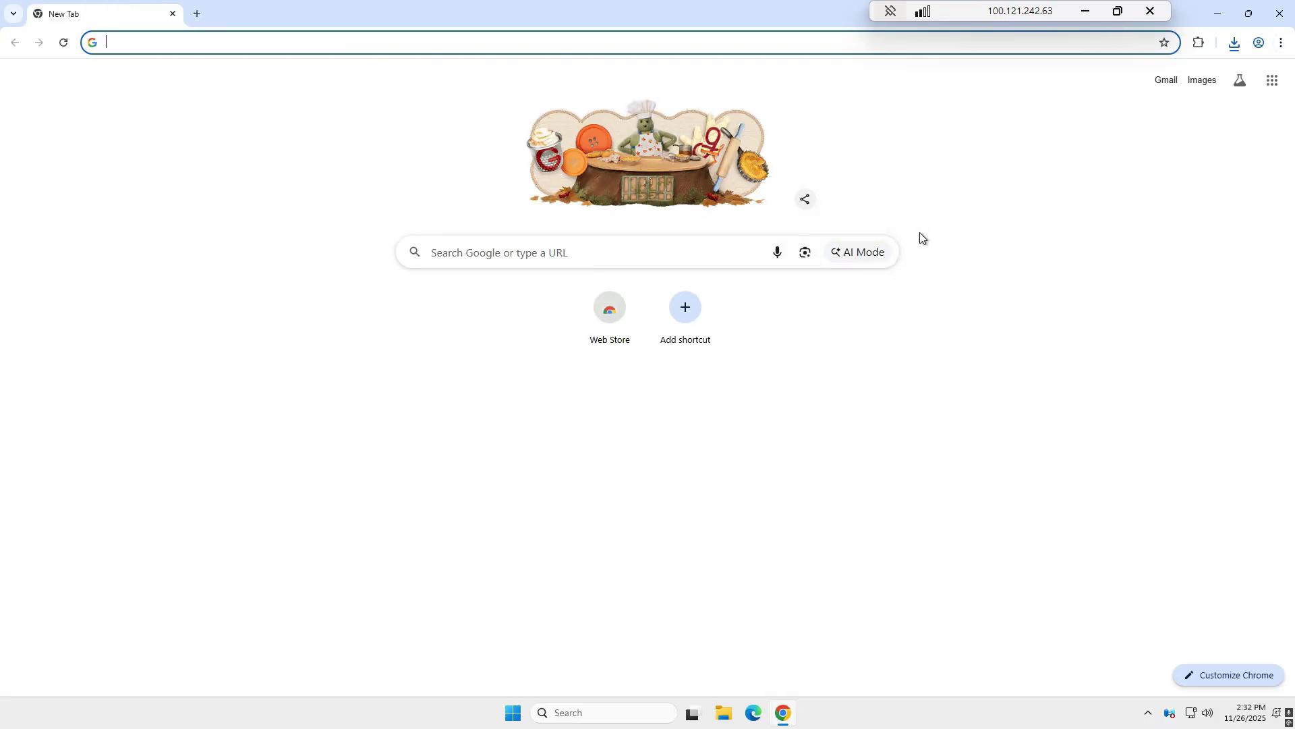
pyautogui.click(1196, 43)
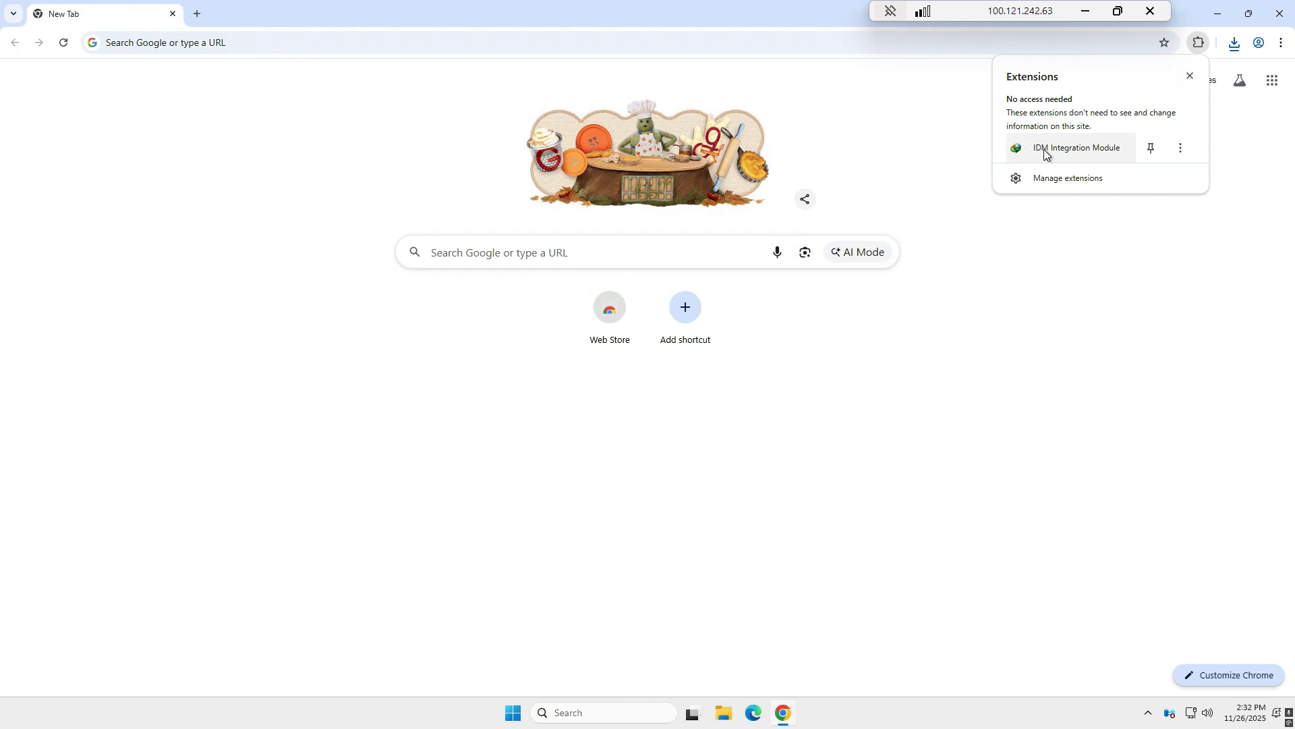
# Minimize Chrome to show the remote desktop and move the Internet Download Manager shortcut out of the icon column
pyautogui.click(1218, 14)
pyautogui.press('super+d')
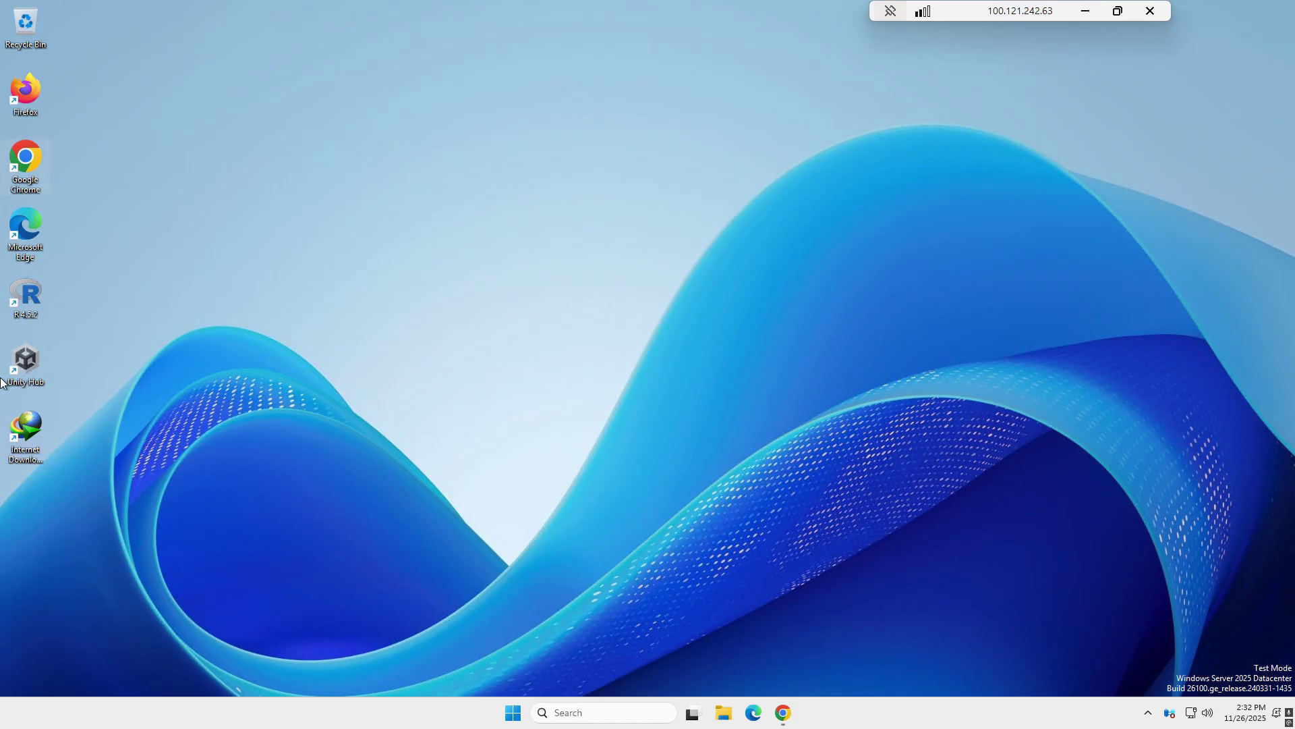
pyautogui.moveTo(235, 254); pyautogui.dragTo(244, 264)
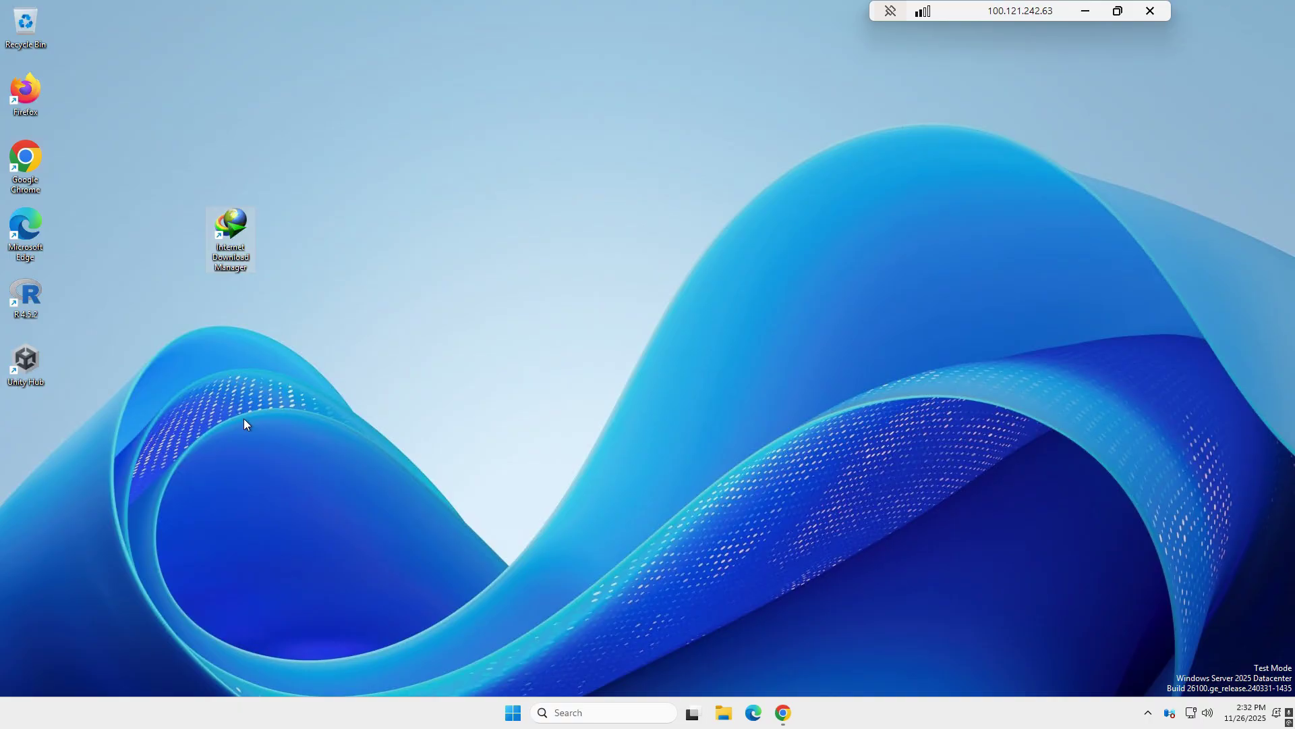
# Restore Chrome on the remote desktop, then minimize the remote session to return to the local GitHub workflow run
pyautogui.click(793, 716)
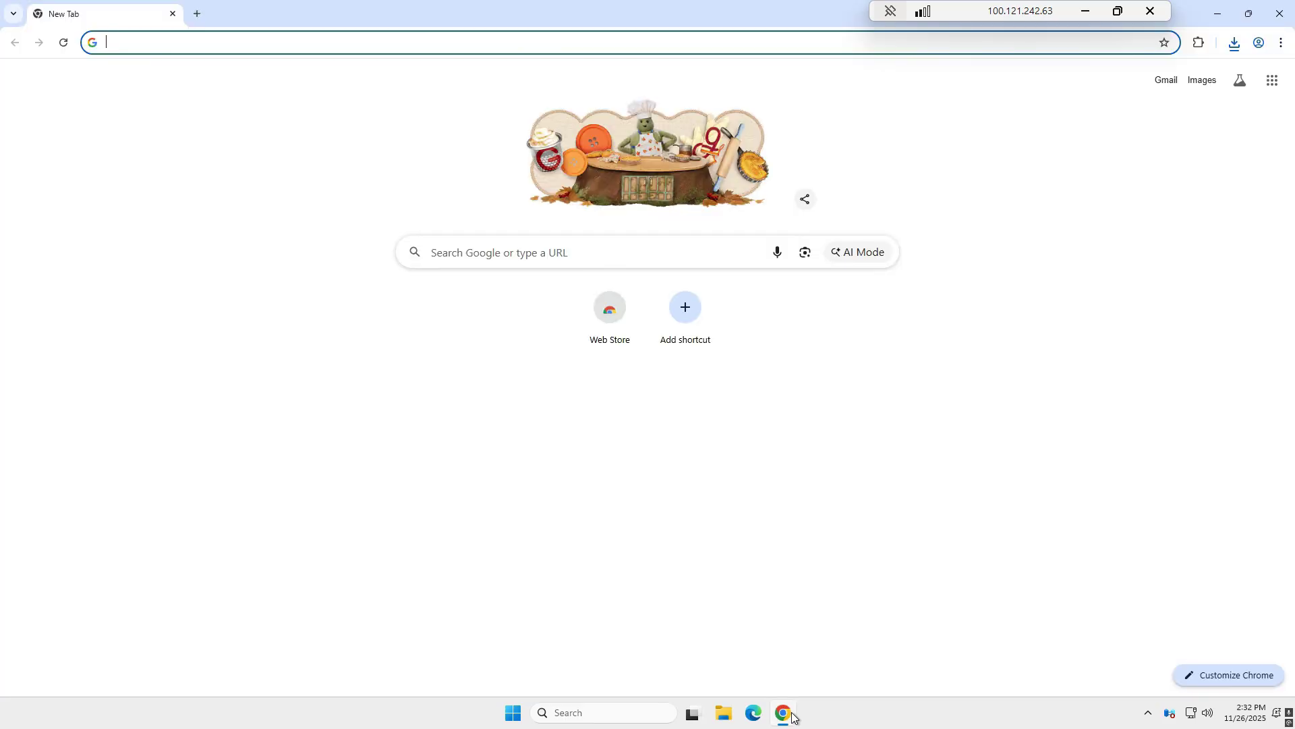
pyautogui.click(1089, 6)
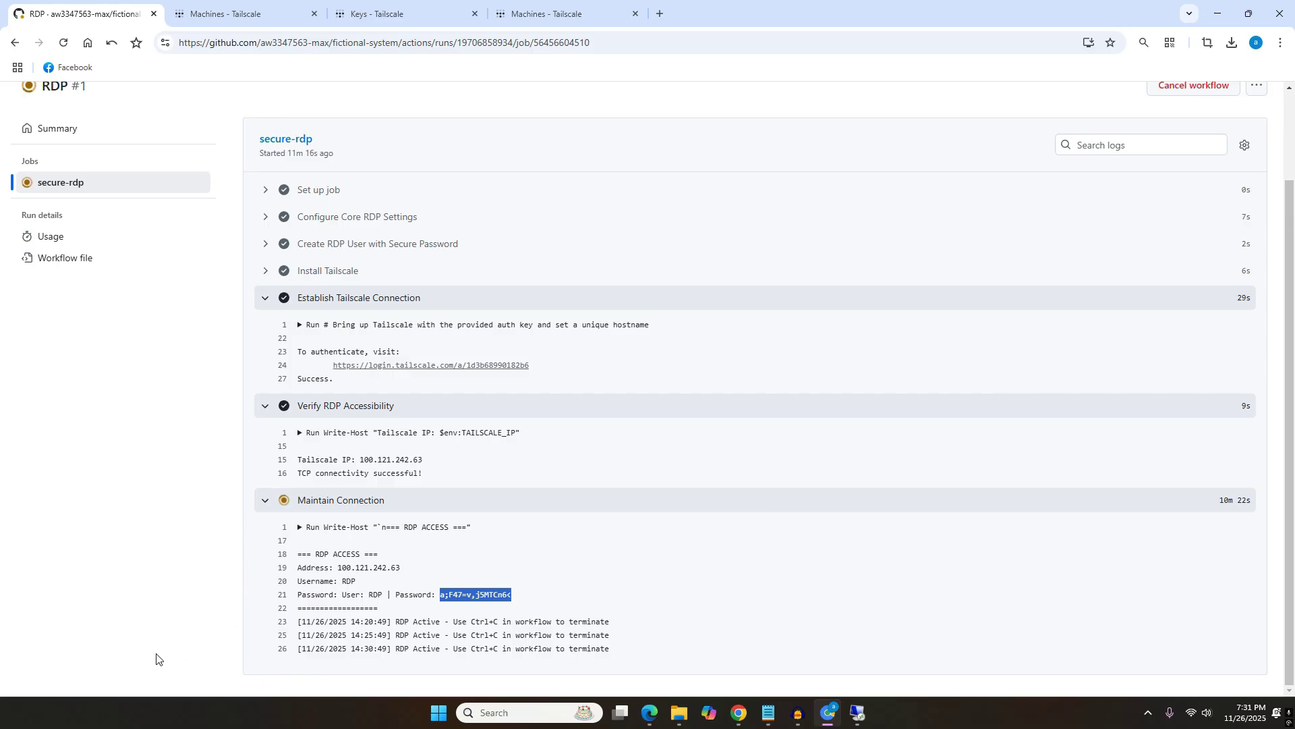
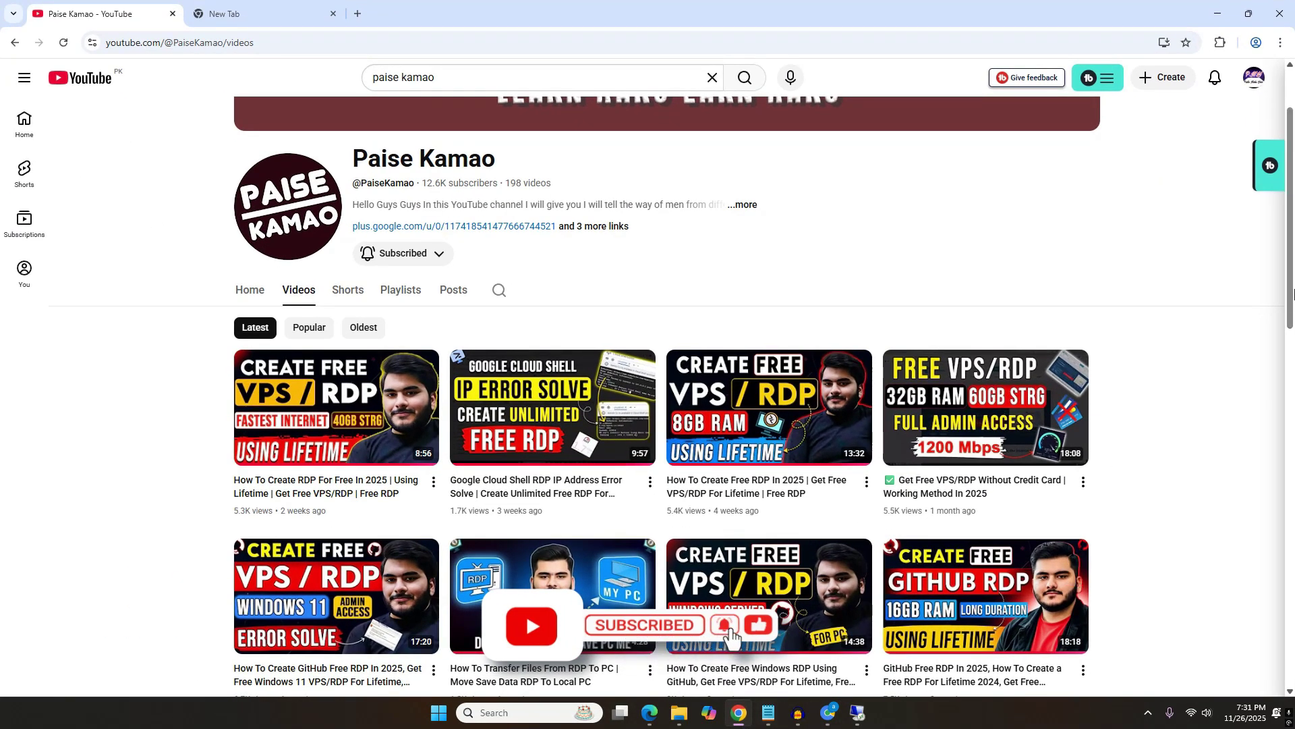
pyautogui.moveTo(1294, 296); pyautogui.dragTo(1294, 386)
pyautogui.moveTo(935, 341)
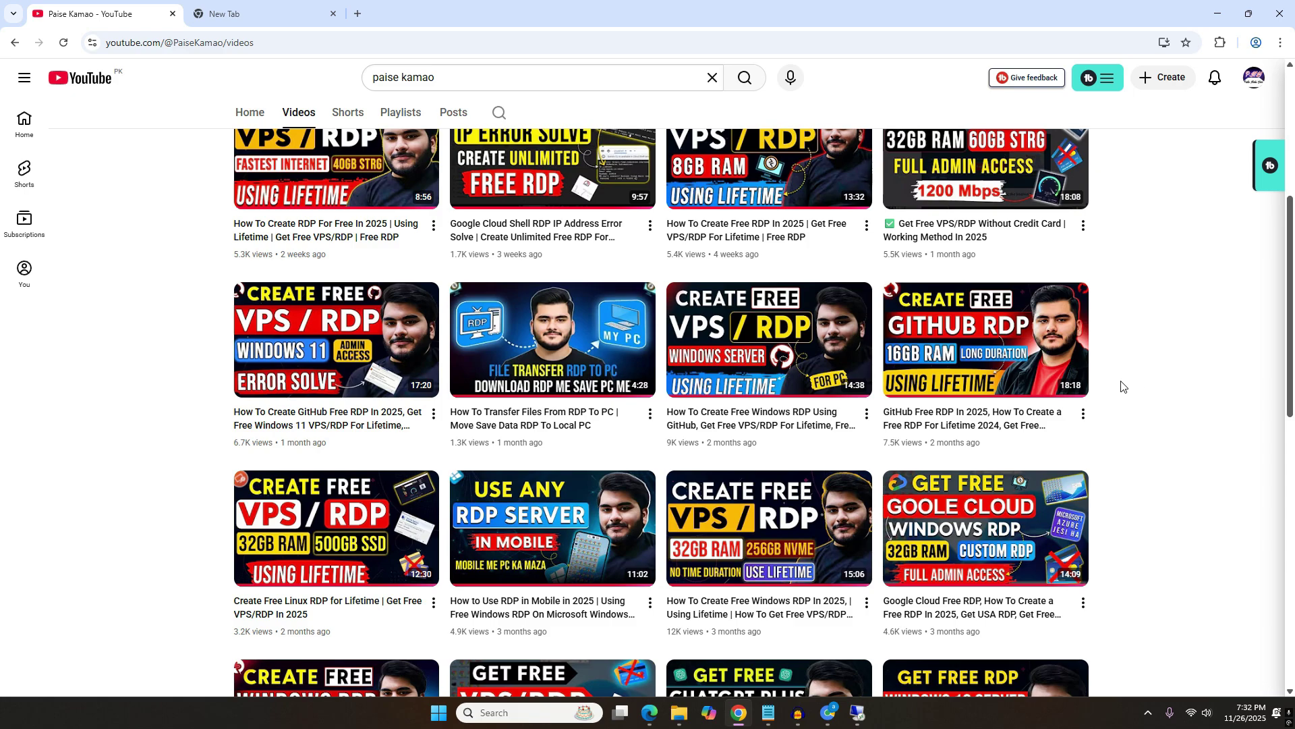
pyautogui.moveTo(1293, 376); pyautogui.dragTo(1294, 234)
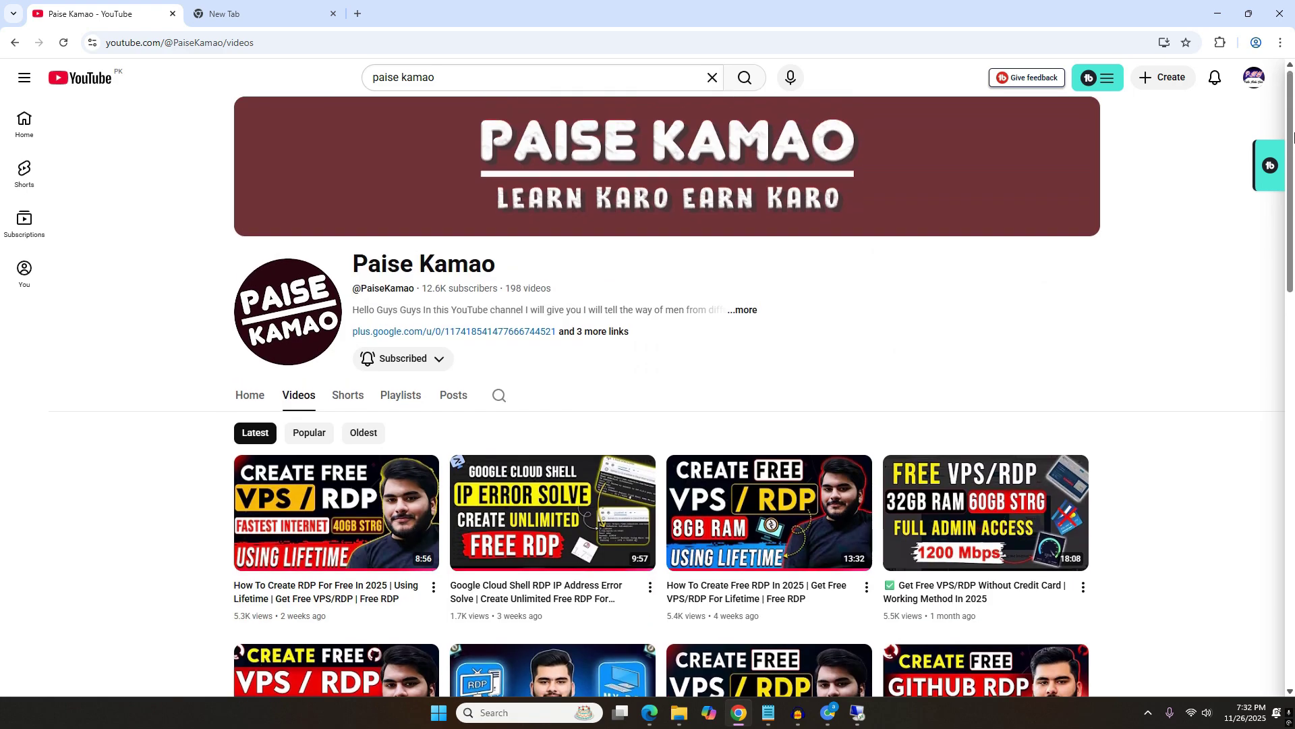